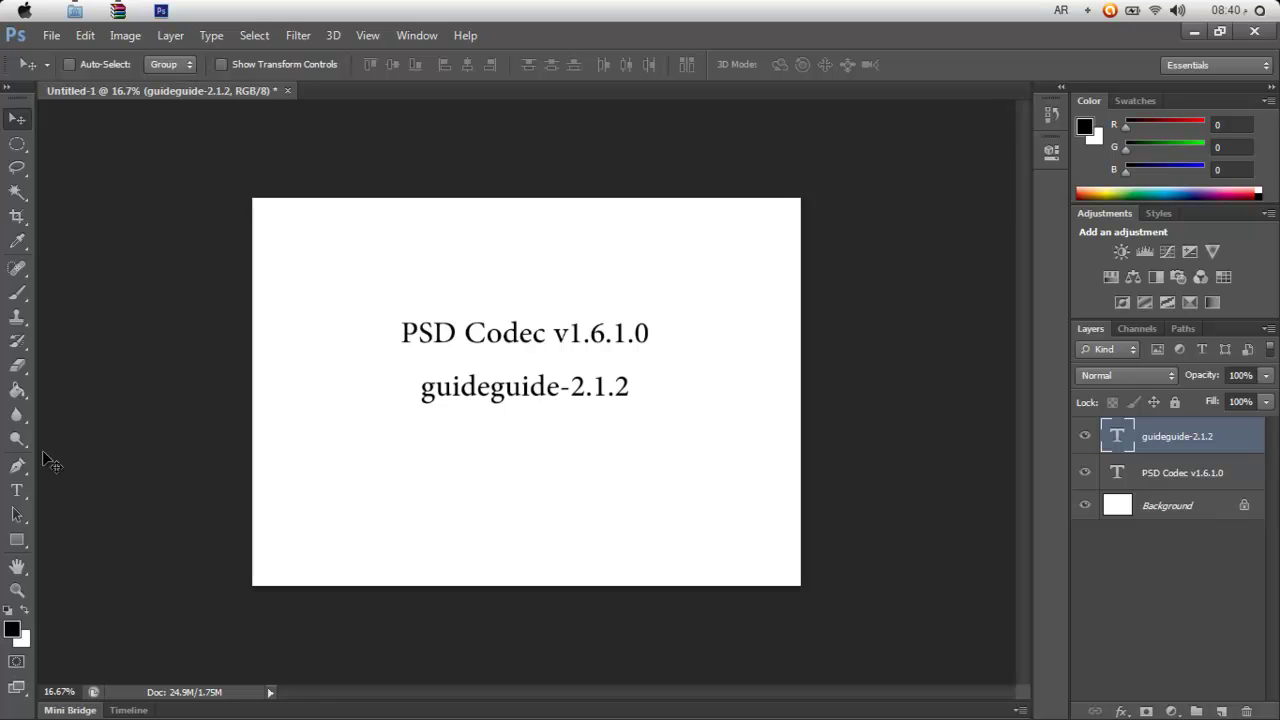
# - Select the entire "PSD Codec v1.6.1.0" text line on the canvas with the Type tool
pyautogui.click(17, 490)
pyautogui.moveTo(404, 330); pyautogui.dragTo(708, 339)
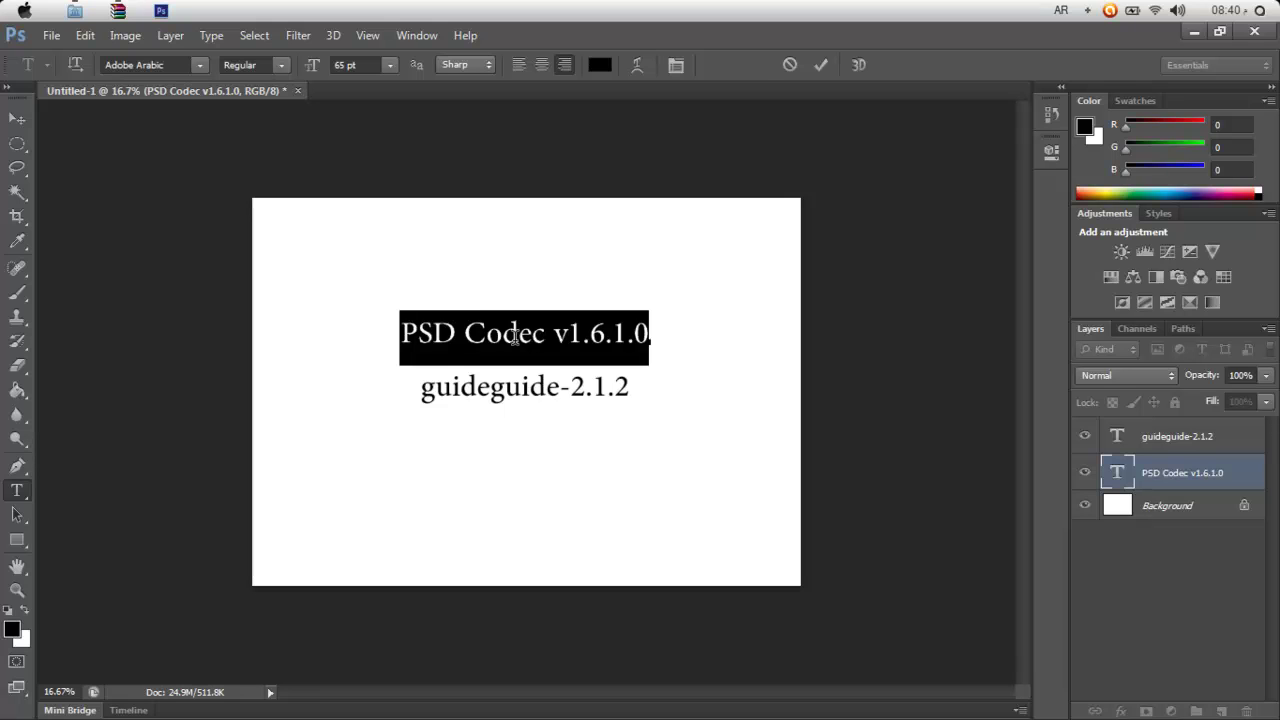
# - Switch to the file explorer, open the Libraries folder on the WORK (F:) drive and look through its PHOTO subfolder
pyautogui.click(24, 10)
pyautogui.moveTo(326, 88)
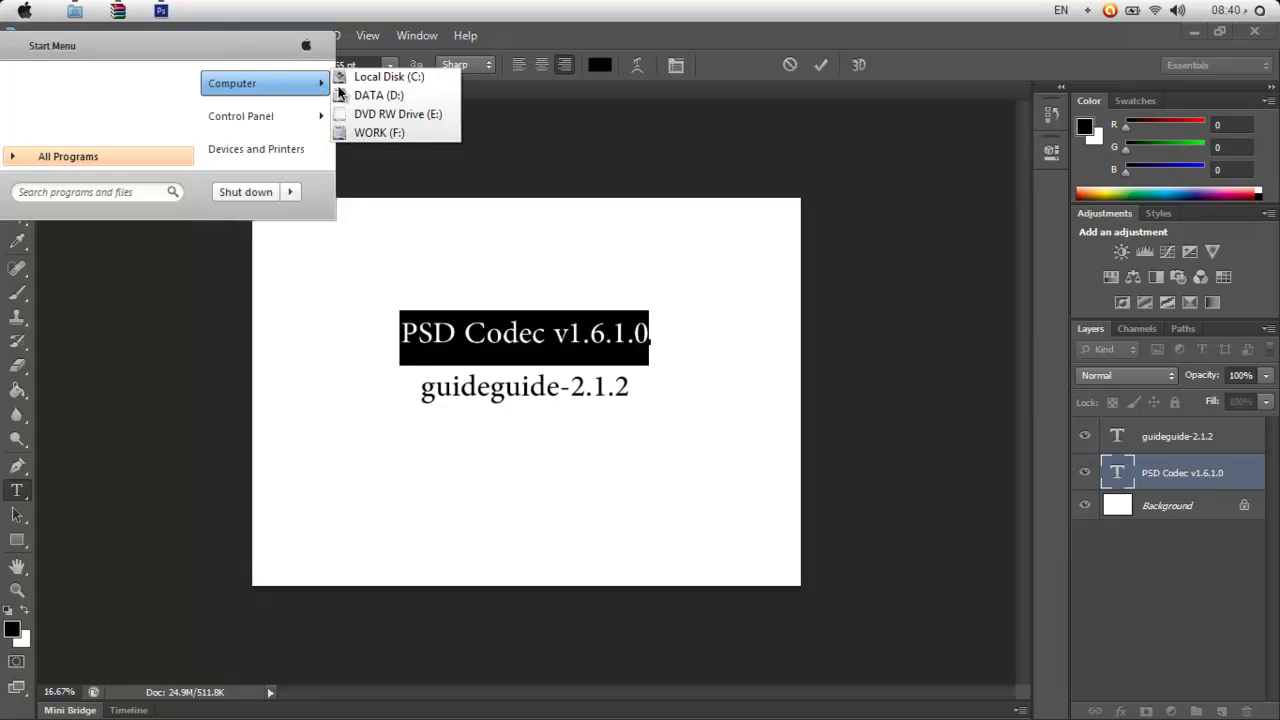
pyautogui.click(371, 134)
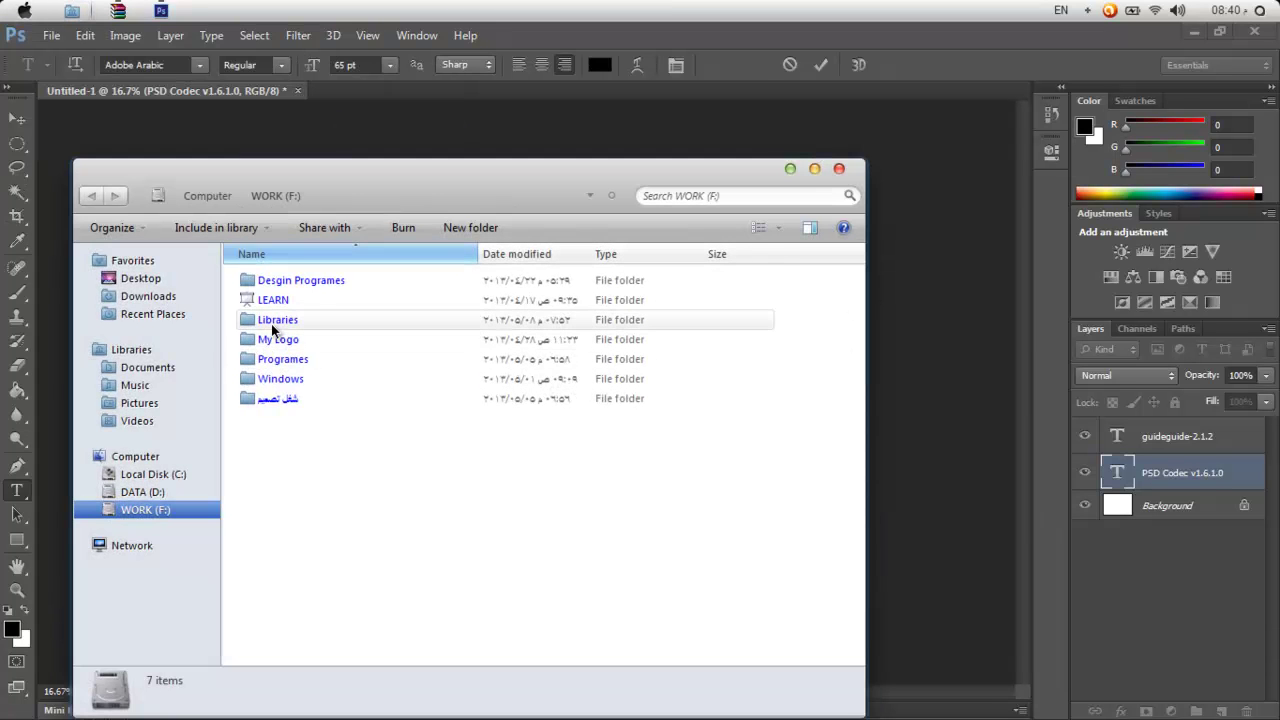
pyautogui.doubleClick(273, 321)
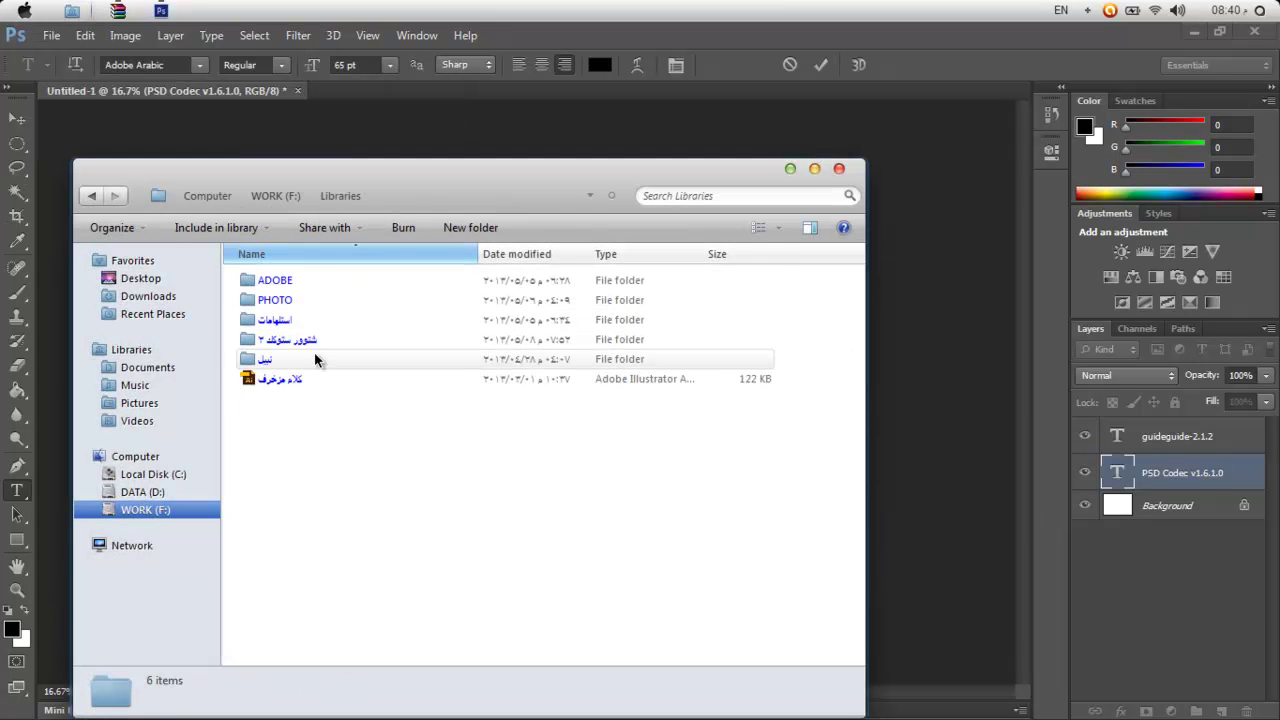
pyautogui.click(283, 280)
pyautogui.doubleClick(282, 300)
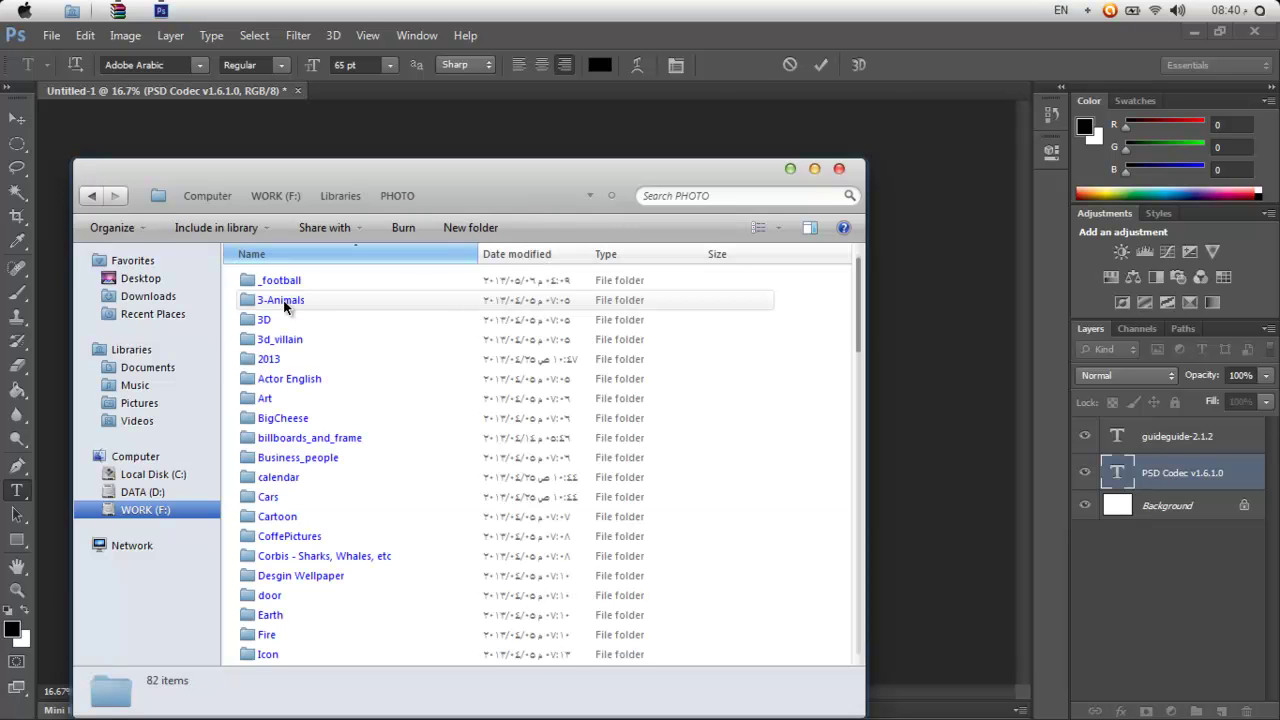
pyautogui.scroll(-2, 290, 594)
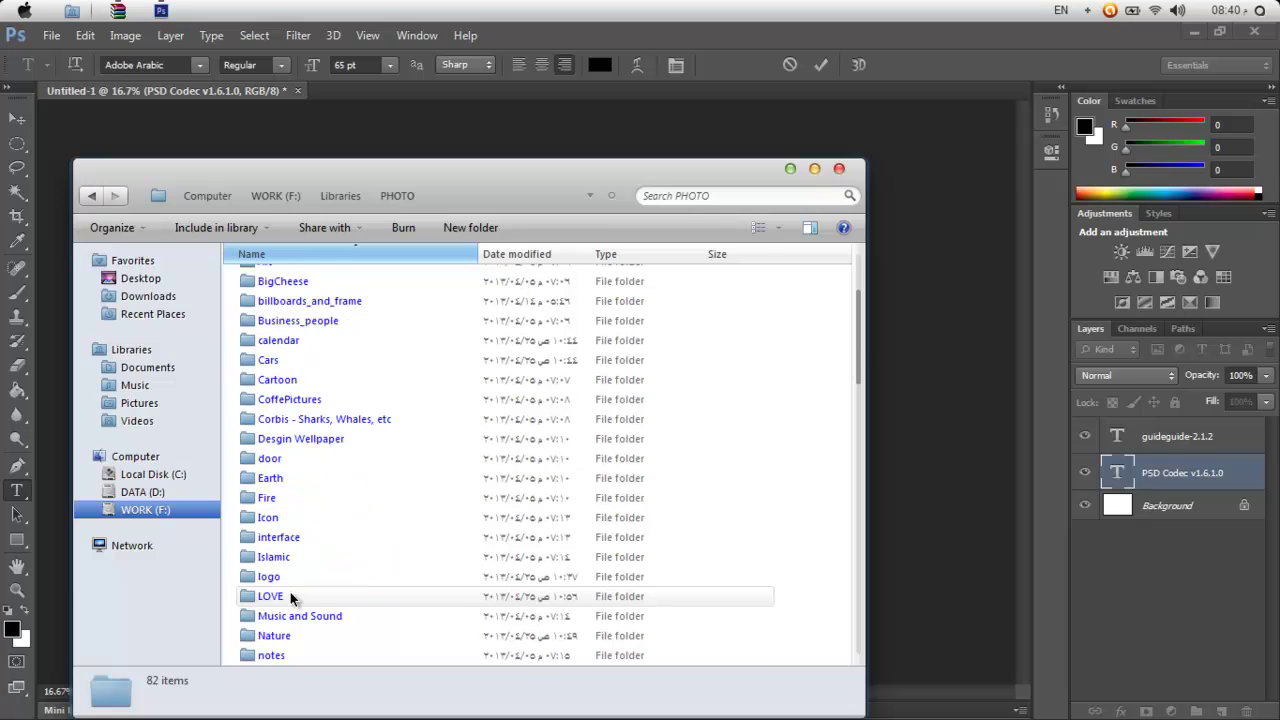
pyautogui.click(91, 196)
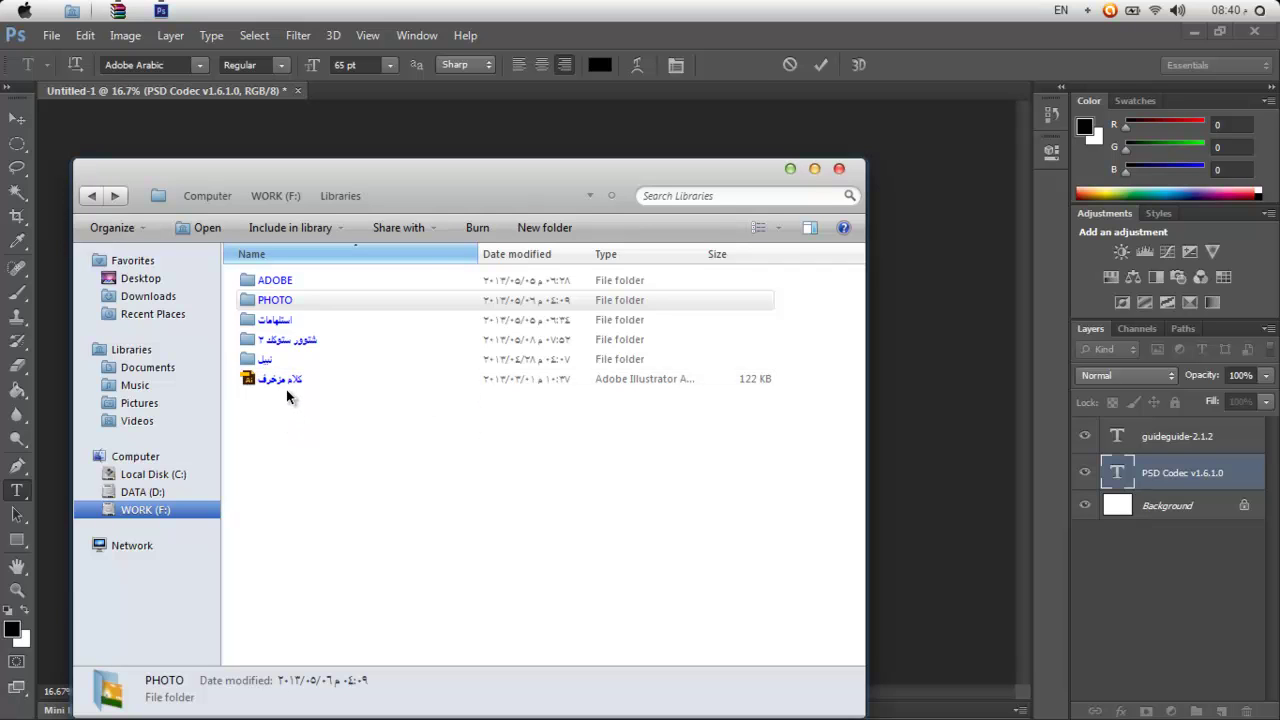
# - Display the Libraries folder as large icons and open the subfolder holding the PSD and AI design files
pyautogui.click(779, 228)
pyautogui.click(822, 112)
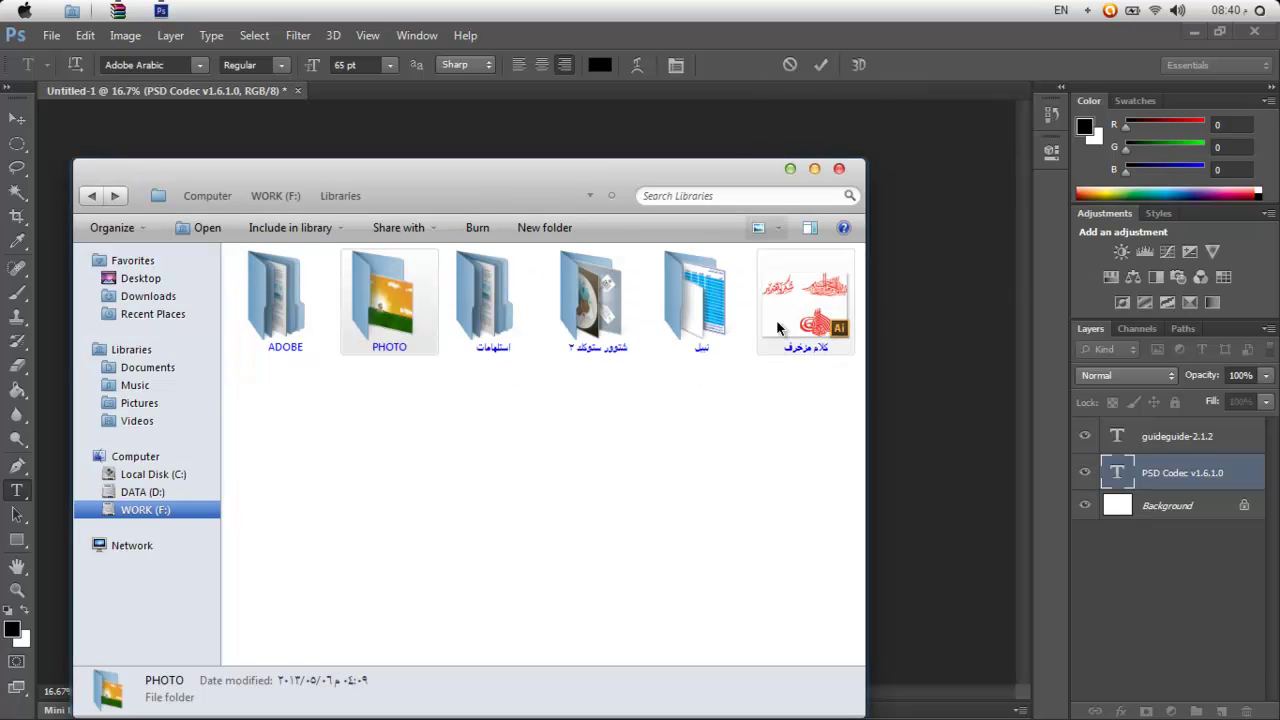
pyautogui.moveTo(811, 348)
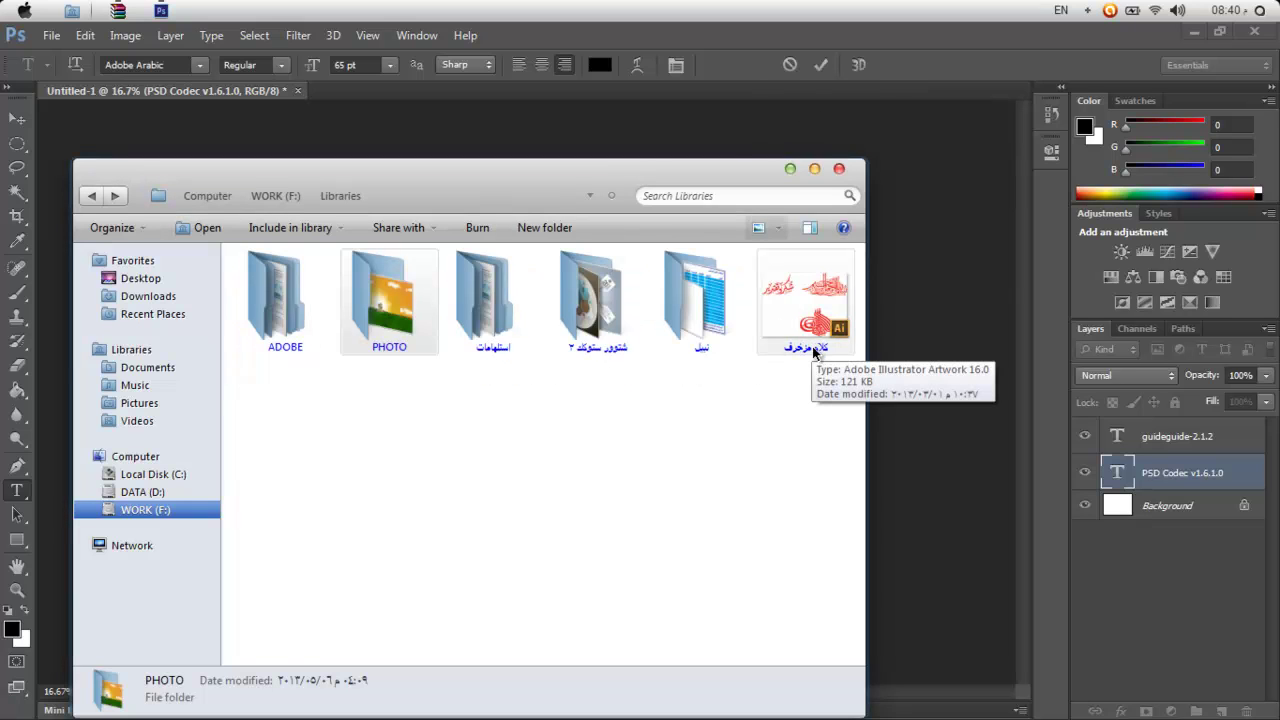
pyautogui.doubleClick(708, 313)
pyautogui.scroll(-5, 435, 420)
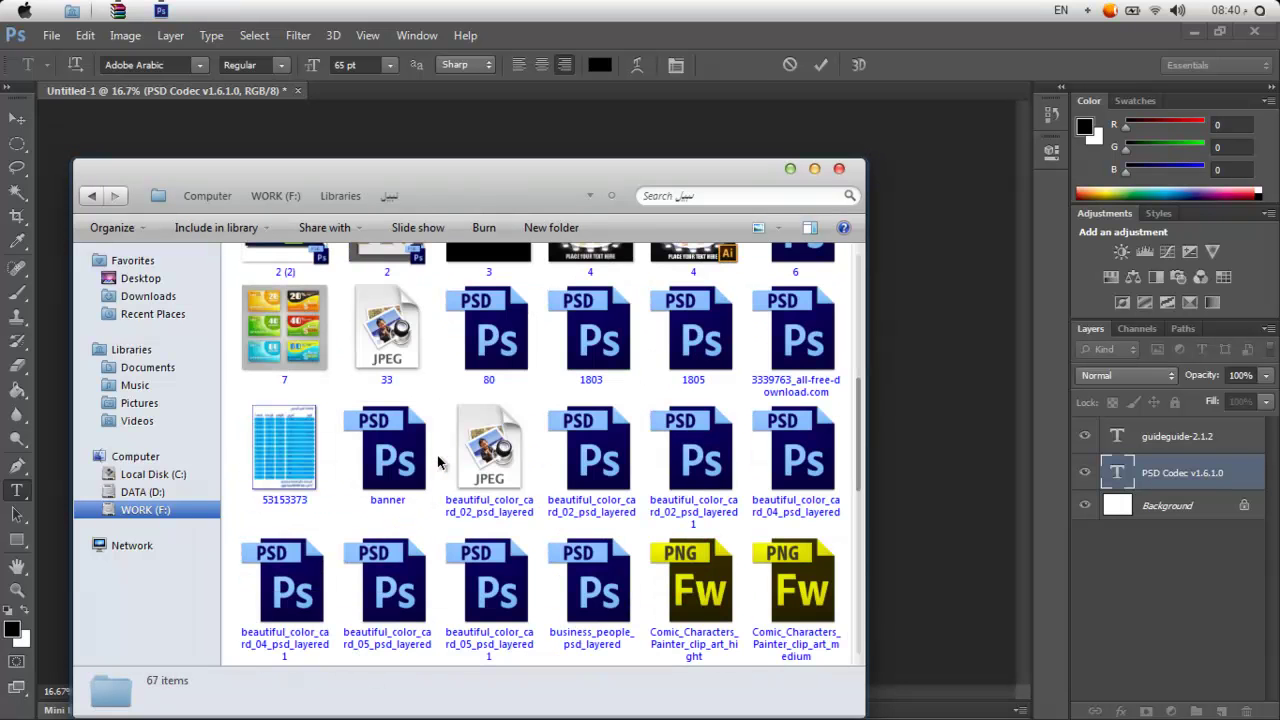
pyautogui.moveTo(387, 461)
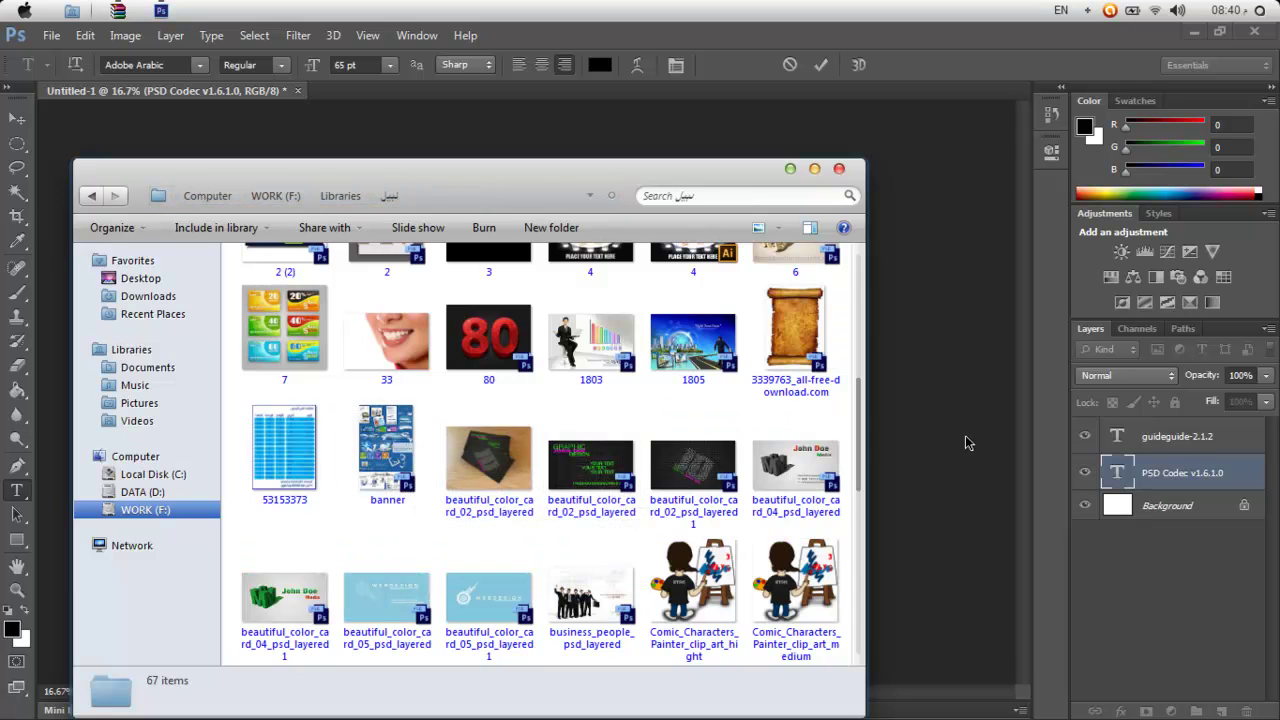
# - Enlarge the file previews to extra large icons and examine the PSD and AI thumbnails throughout the folder
pyautogui.click(778, 227)
pyautogui.moveTo(778, 238); pyautogui.dragTo(774, 184)
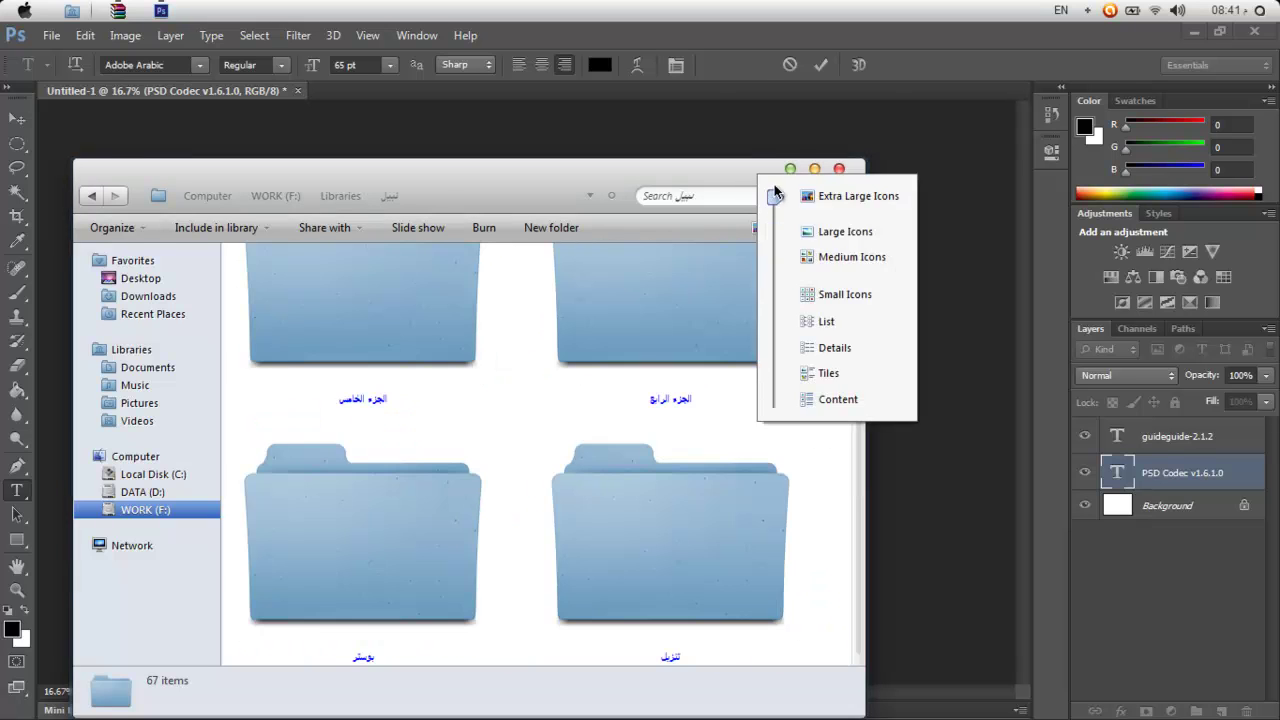
pyautogui.scroll(-5, 860, 390)
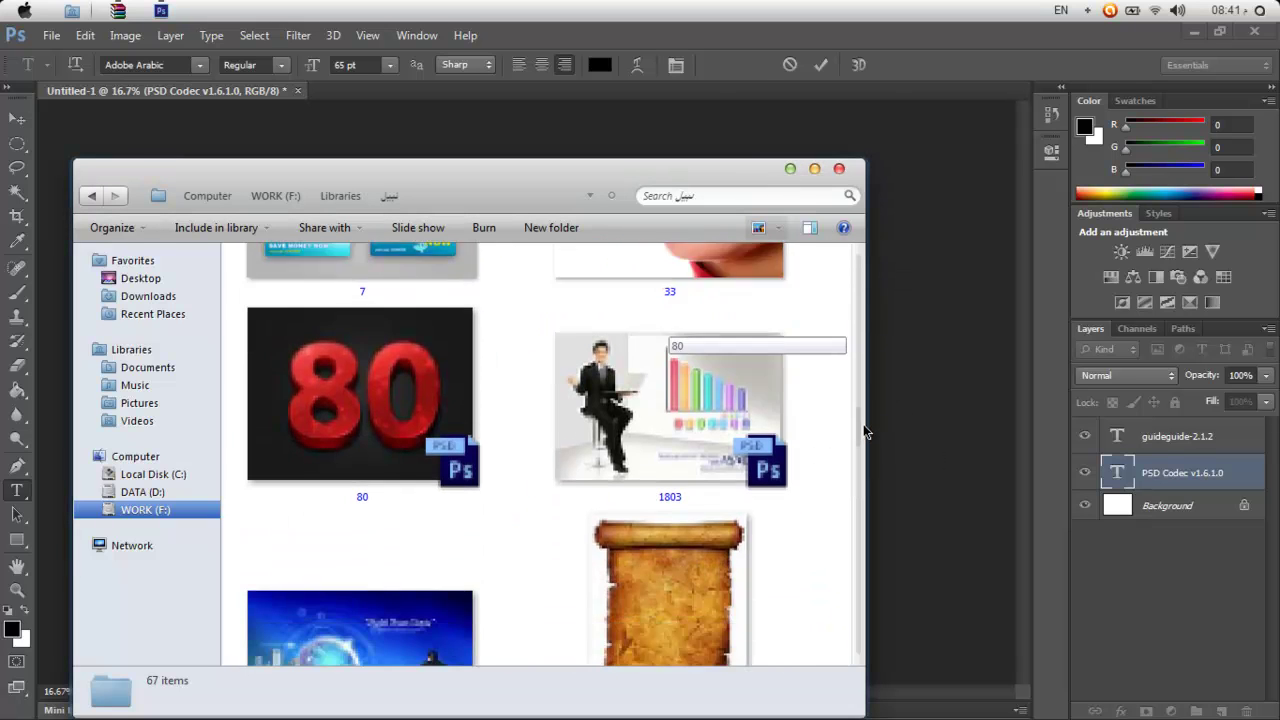
pyautogui.scroll(-1, 866, 432)
pyautogui.moveTo(782, 388)
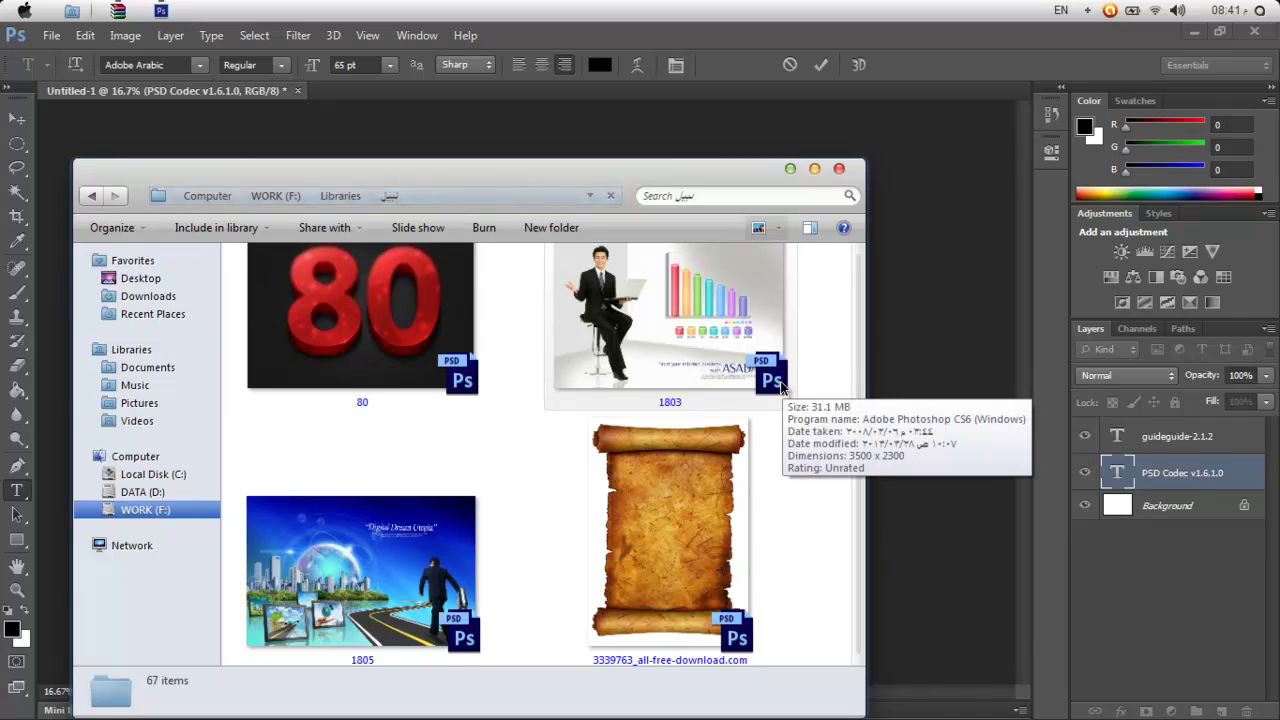
pyautogui.scroll(-3, 860, 455)
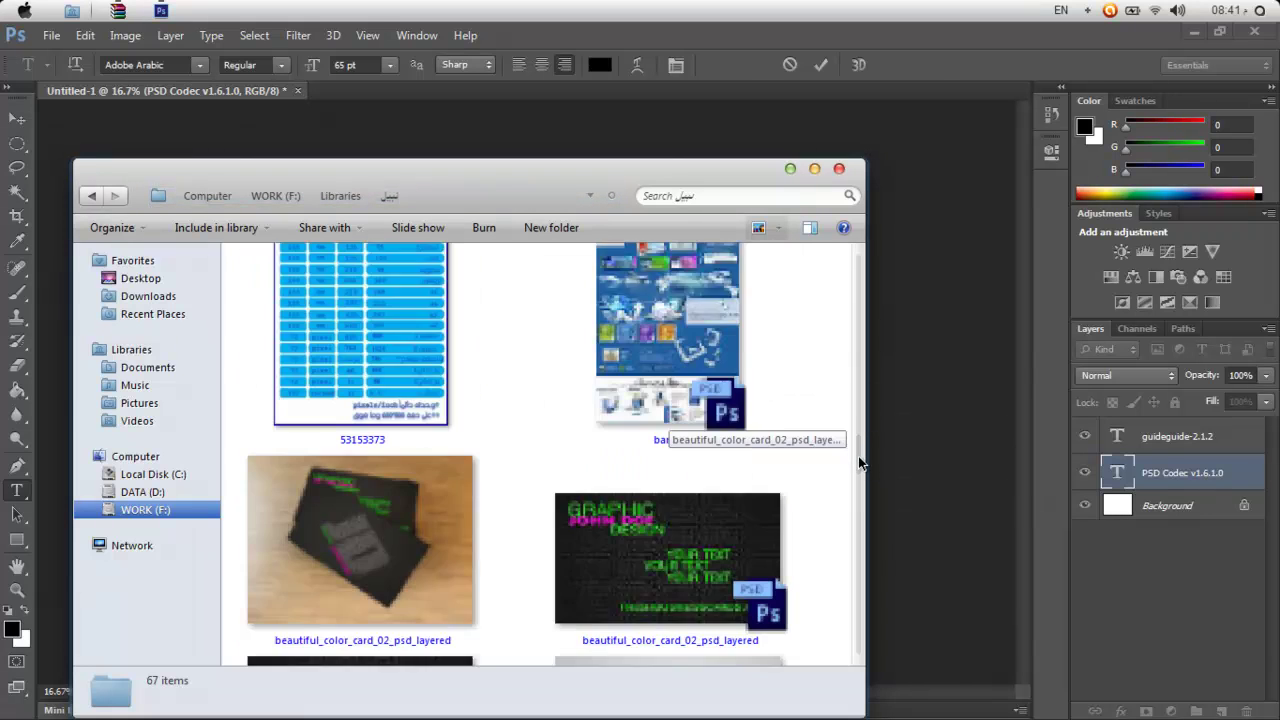
pyautogui.scroll(-1, 860, 463)
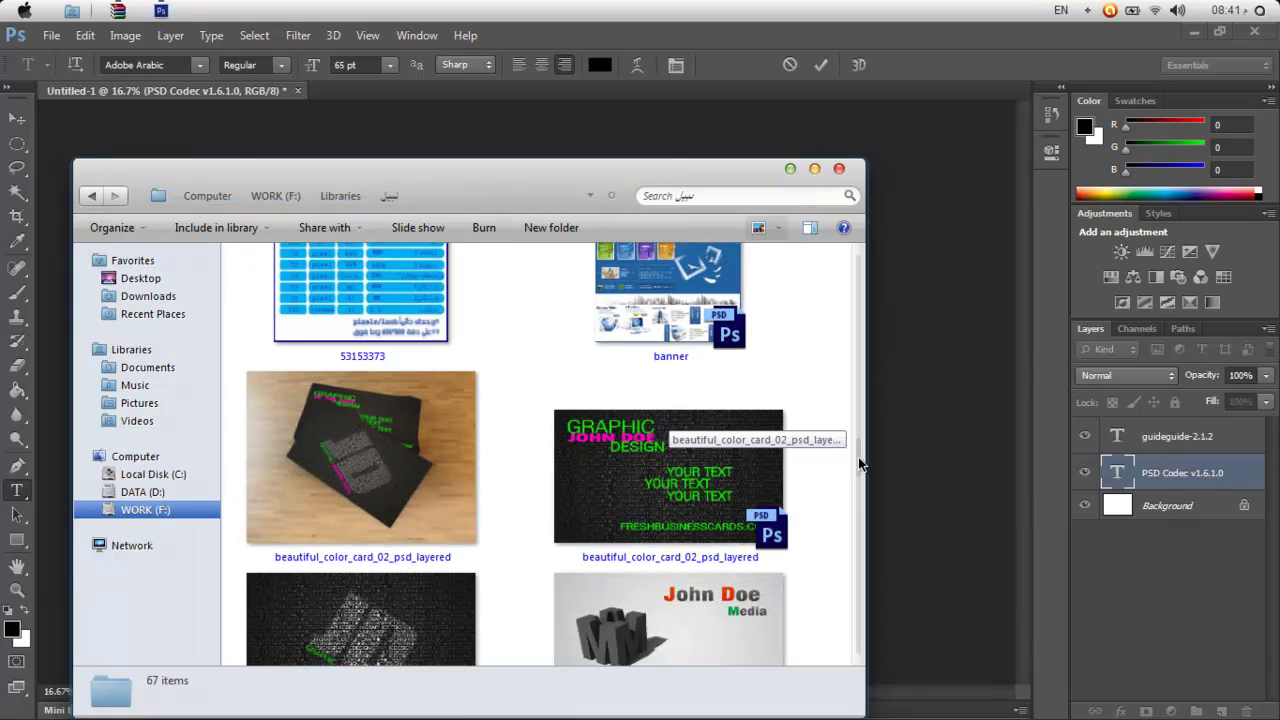
pyautogui.scroll(-8, 860, 463)
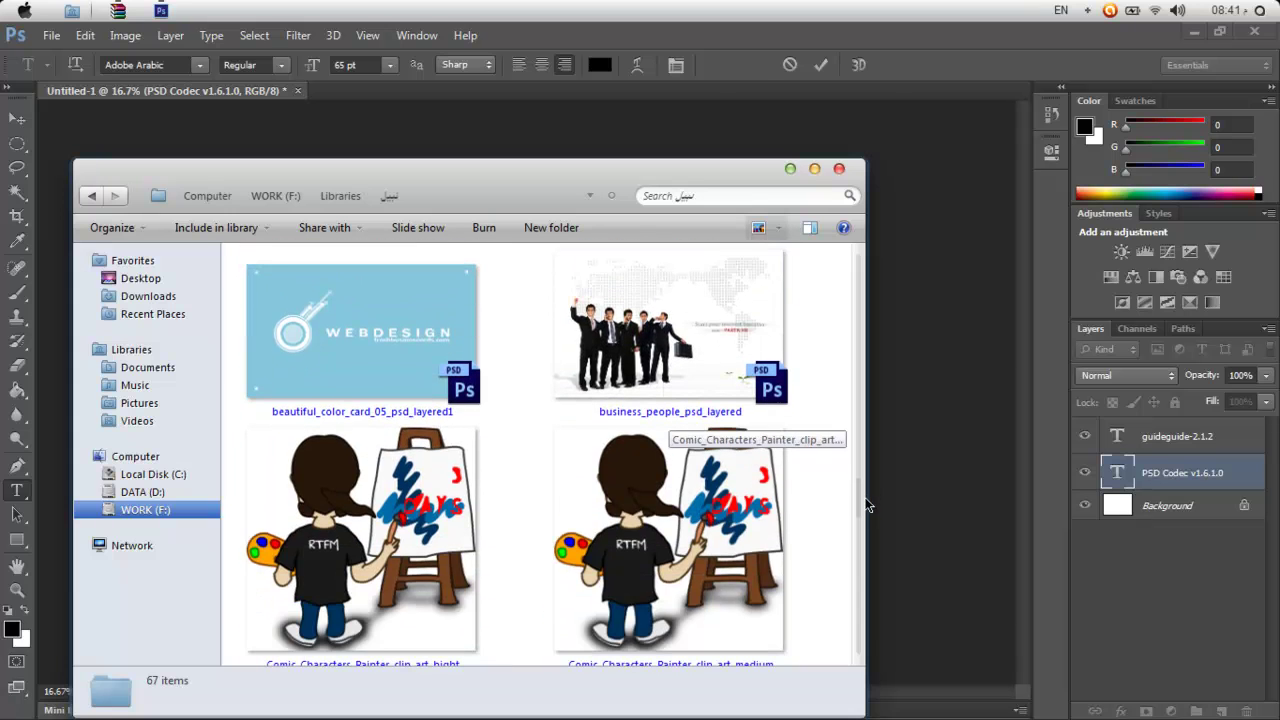
pyautogui.moveTo(868, 505); pyautogui.dragTo(857, 612)
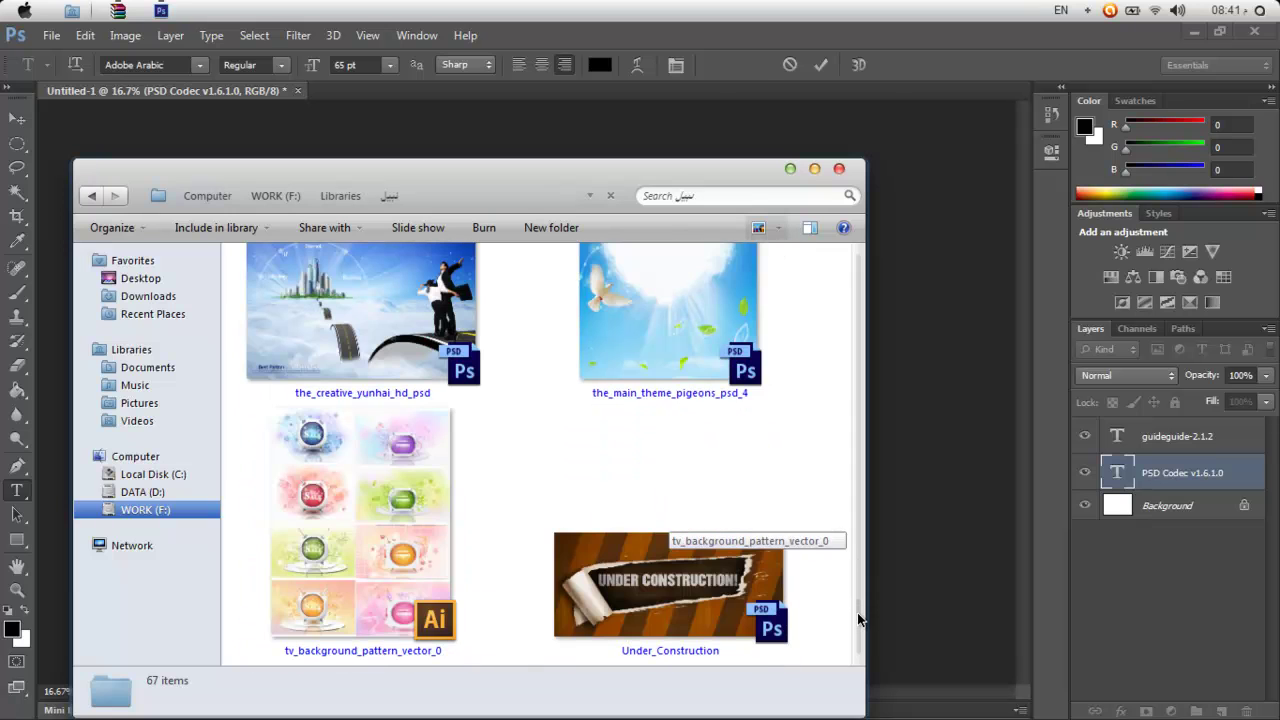
pyautogui.moveTo(857, 612); pyautogui.dragTo(861, 632)
pyautogui.scroll(-3, 861, 632)
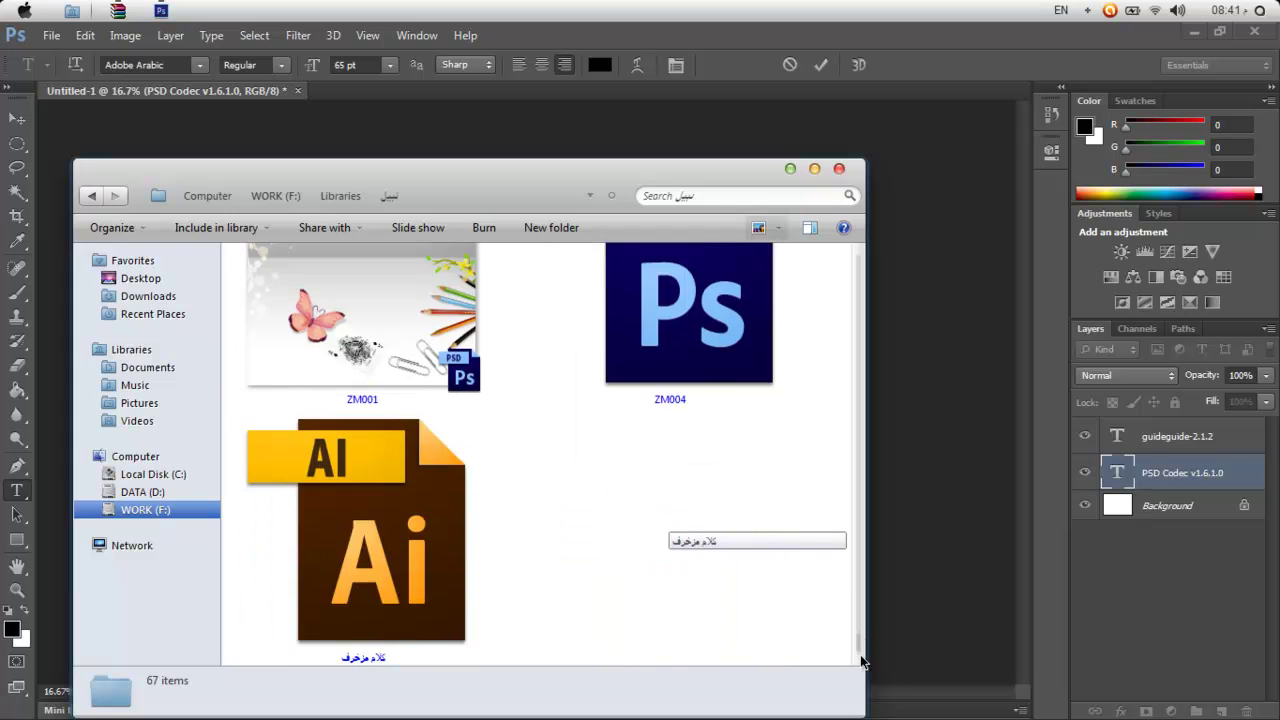
pyautogui.moveTo(861, 662); pyautogui.dragTo(862, 258)
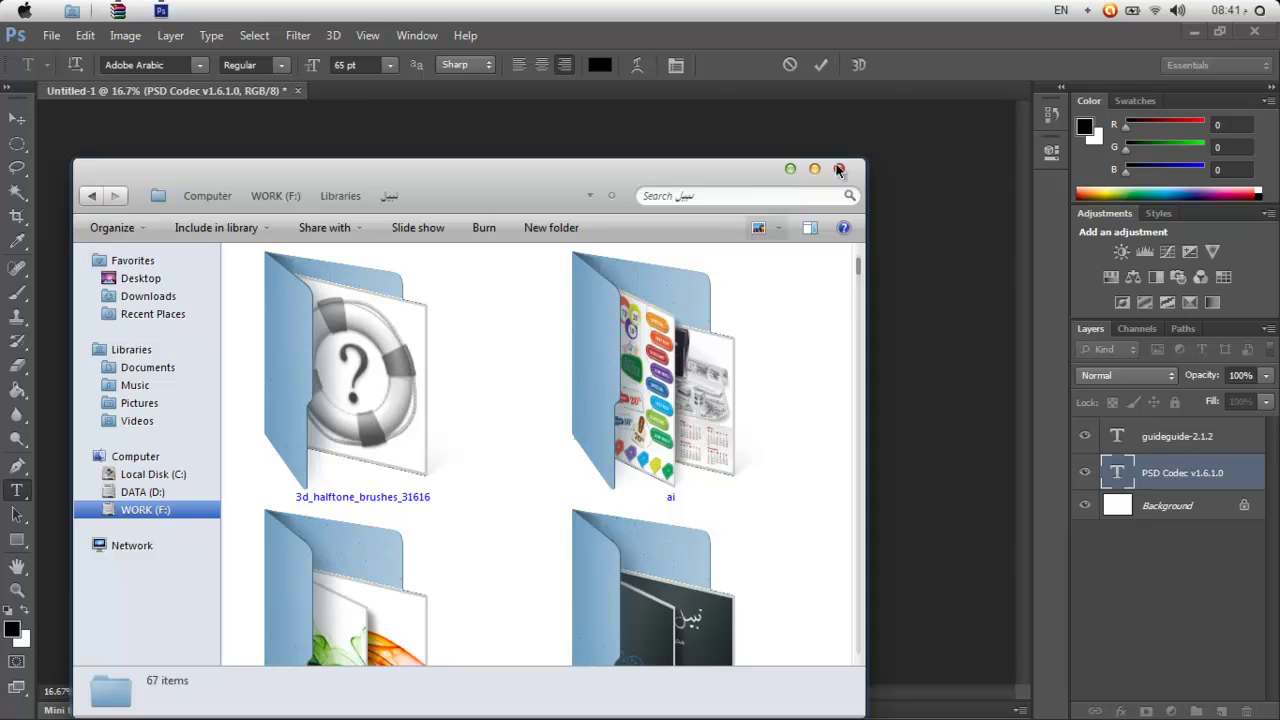
pyautogui.click(789, 172)
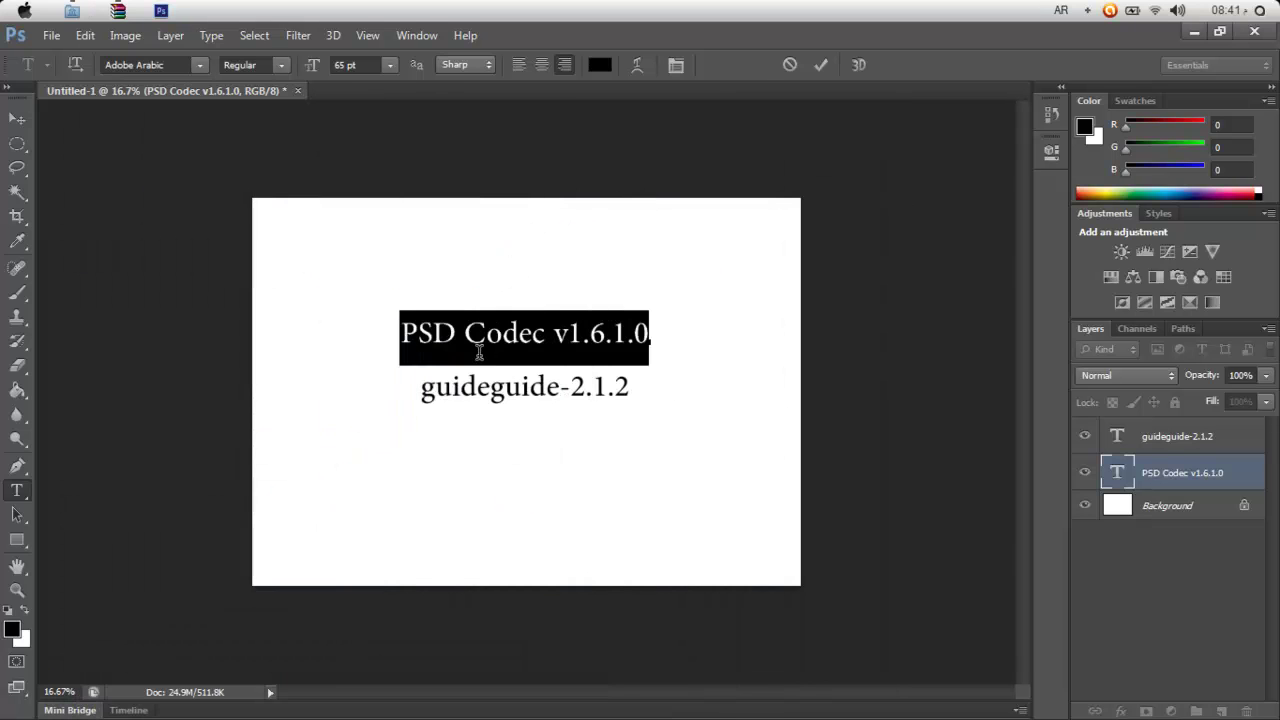
# - Finish the text editing and hide the "PSD Codec v1.6.1.0" layer, leaving the "guideguide-2.1.2" layer visible
pyautogui.click(477, 351)
pyautogui.click(12, 122)
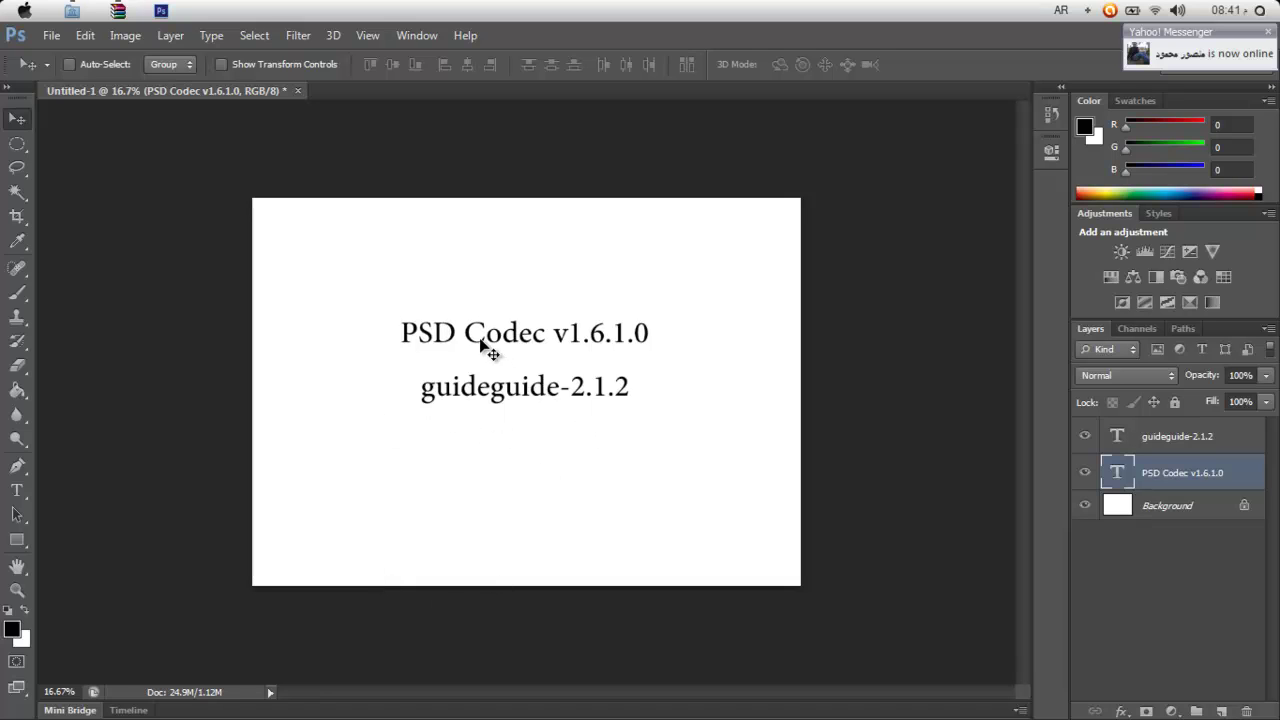
pyautogui.click(1085, 437)
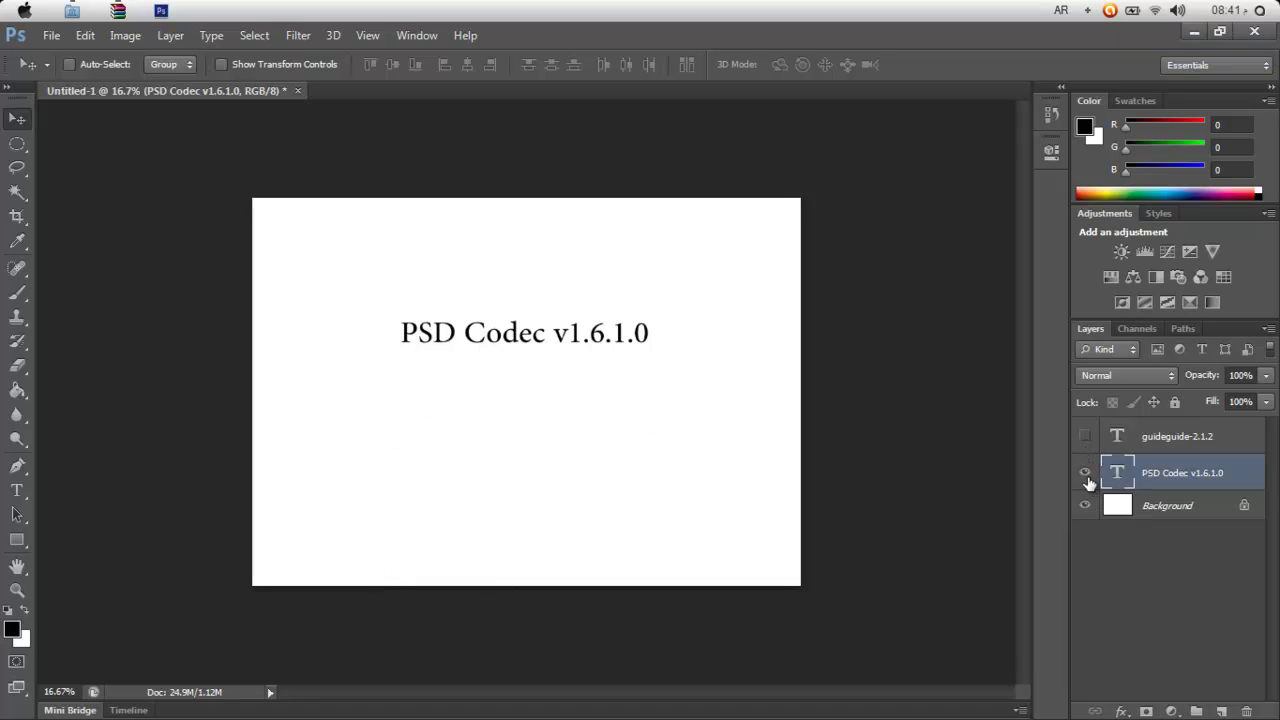
pyautogui.click(1085, 437)
pyautogui.click(1085, 472)
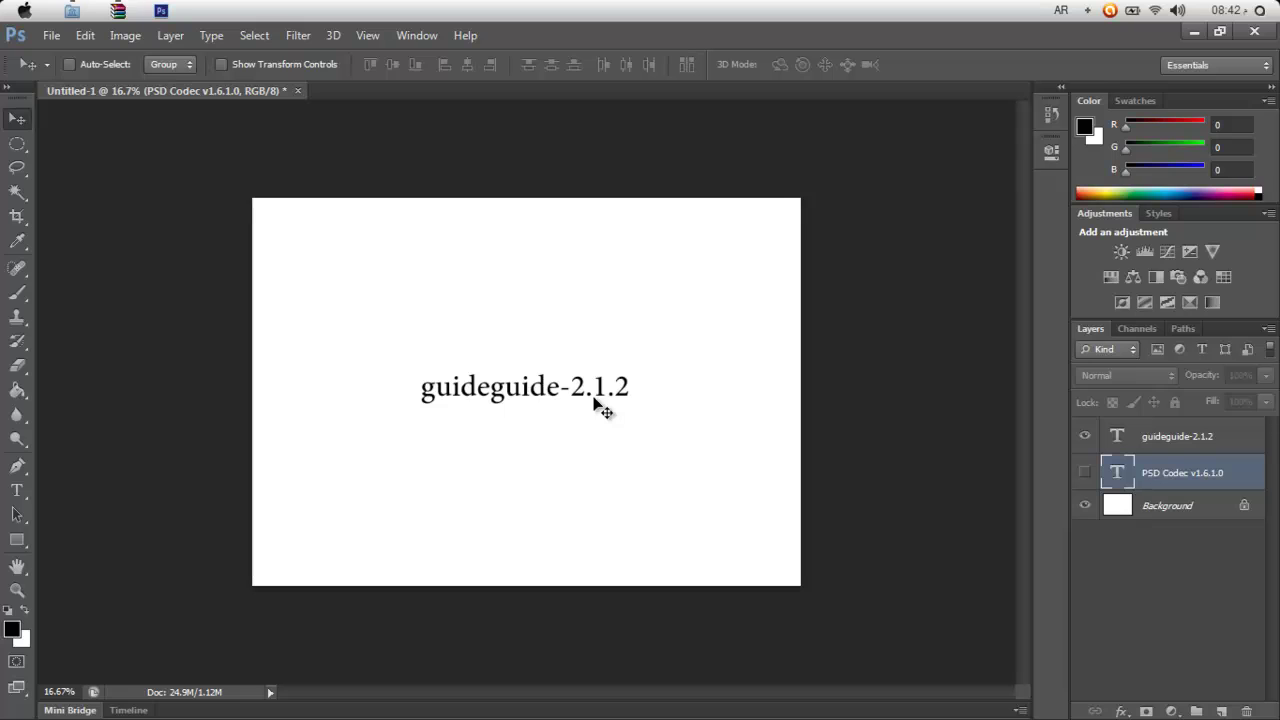
# - Show the rulers and place a horizontal guide about 0.41 cm below the canvas's upper edge
pyautogui.hotkey('ctrl', 'r')
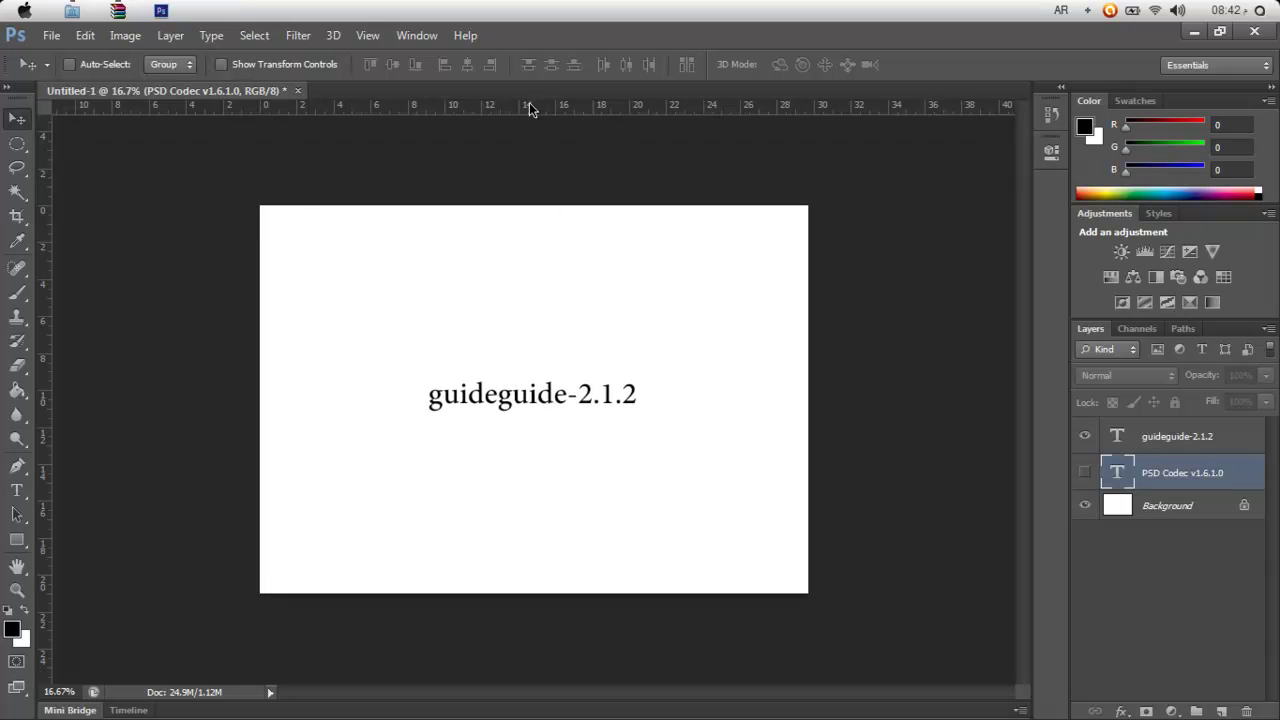
pyautogui.moveTo(528, 107); pyautogui.dragTo(557, 218)
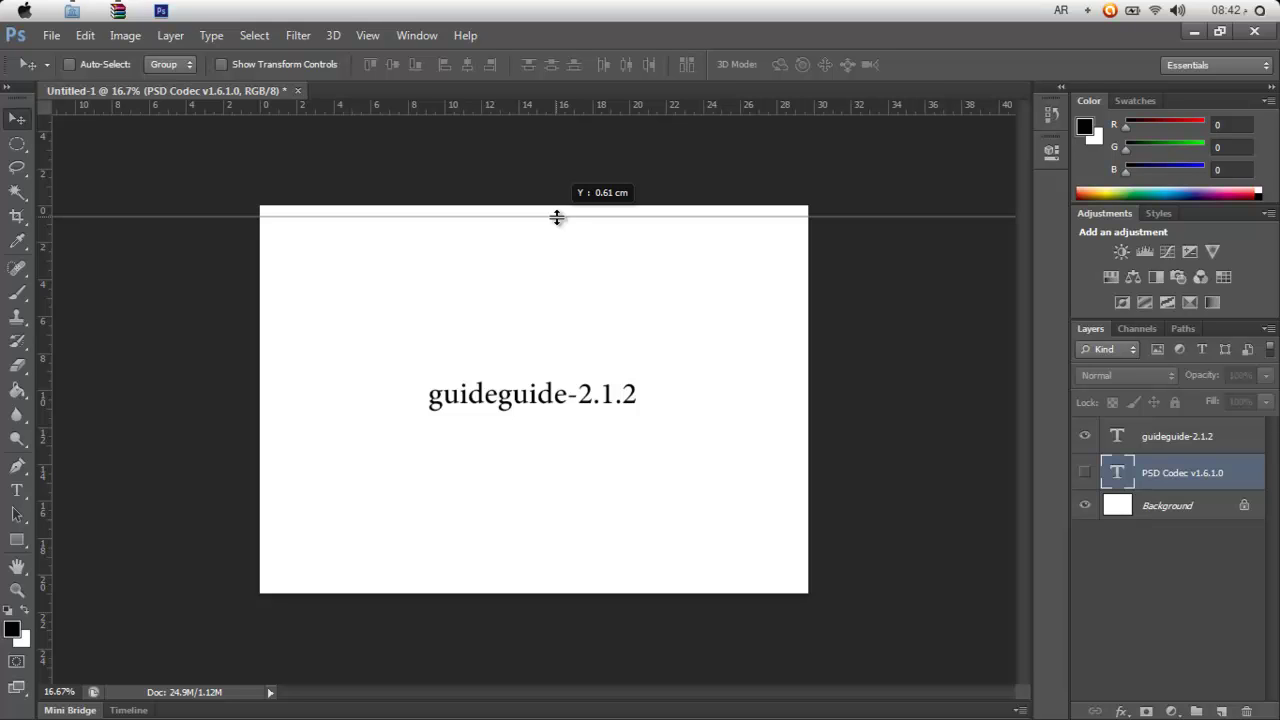
pyautogui.moveTo(557, 218); pyautogui.dragTo(561, 223)
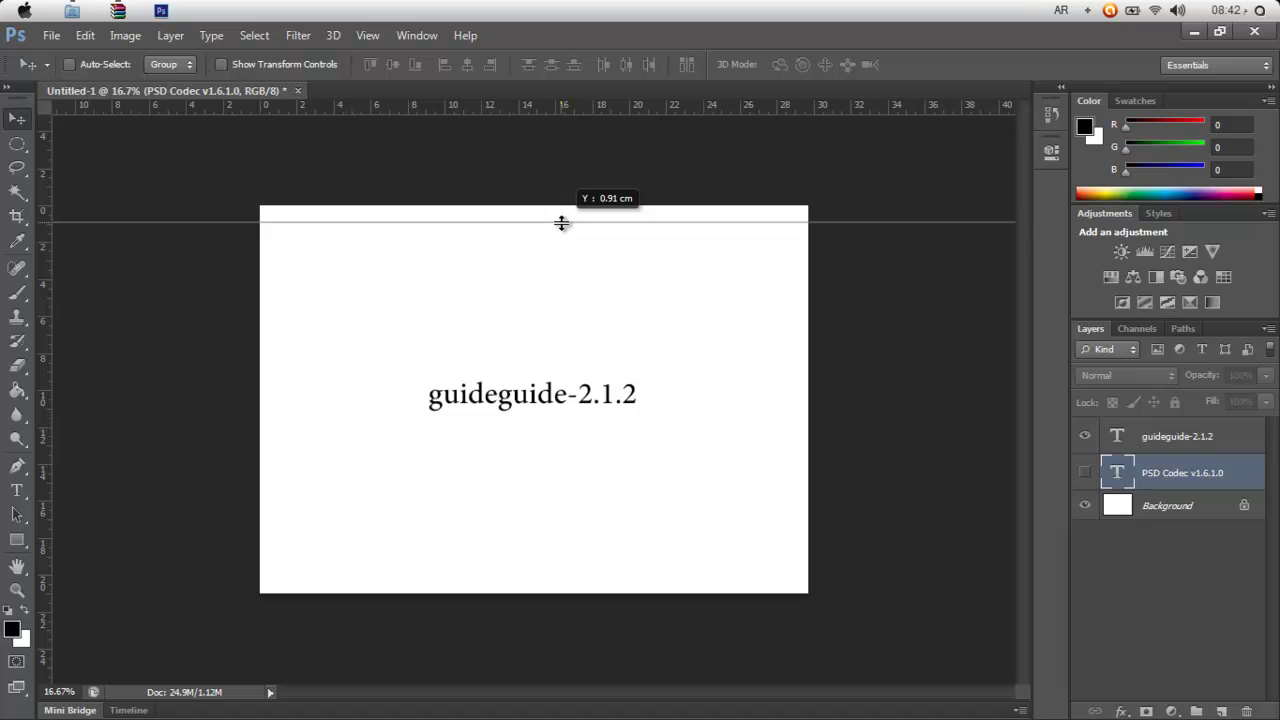
pyautogui.moveTo(561, 223); pyautogui.dragTo(561, 223)
pyautogui.moveTo(561, 223); pyautogui.dragTo(563, 213)
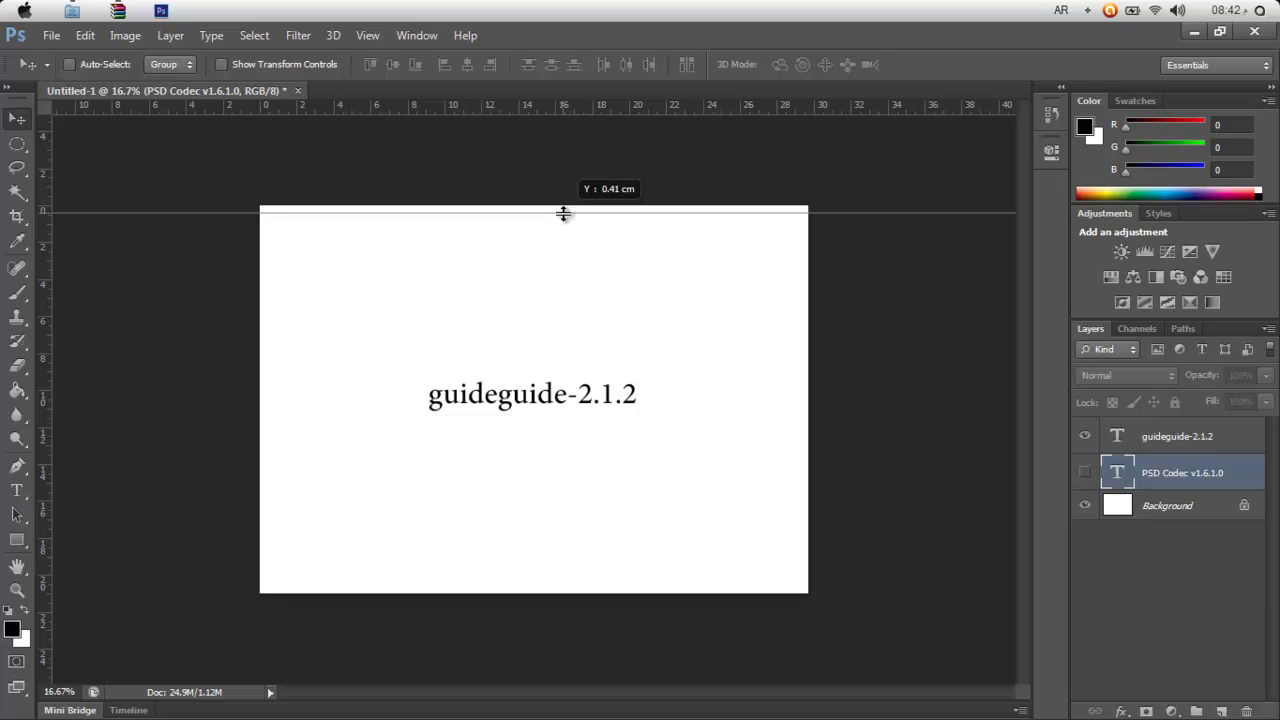
pyautogui.moveTo(563, 213); pyautogui.dragTo(562, 212)
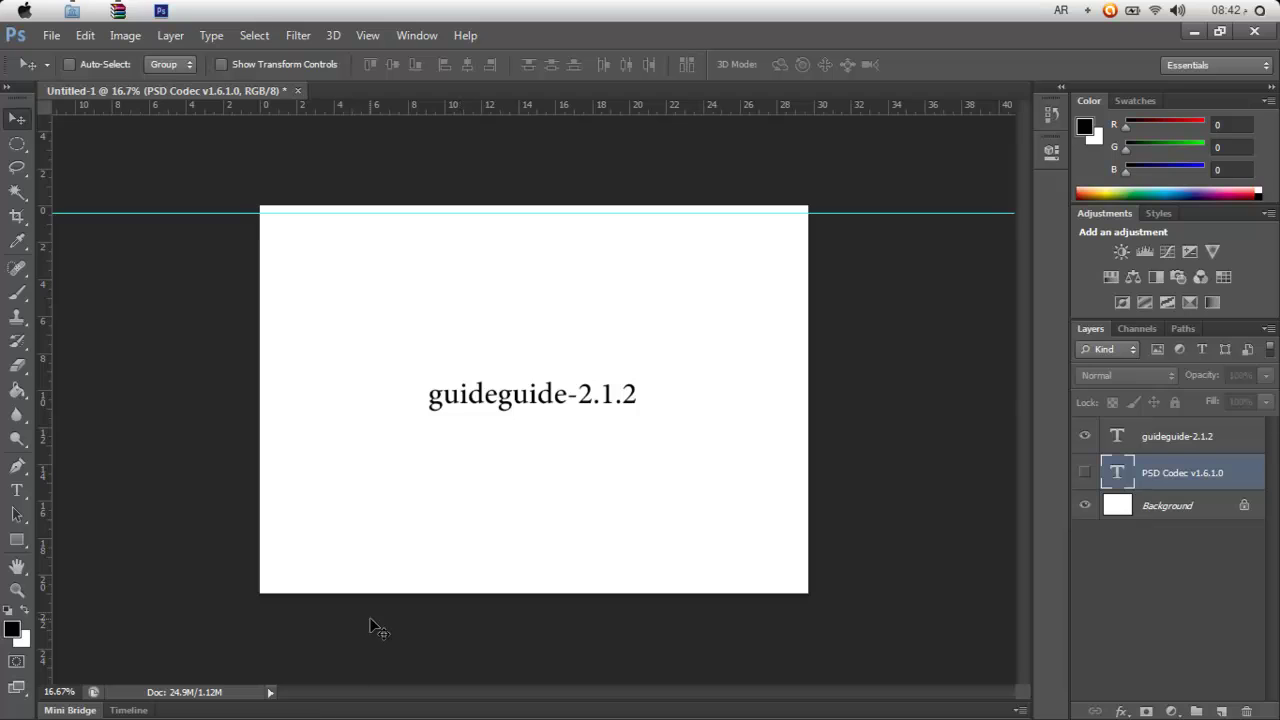
# - Add a vertical guide just inside the canvas's left edge, and move both guides outside the canvas
pyautogui.moveTo(46, 267); pyautogui.dragTo(271, 408)
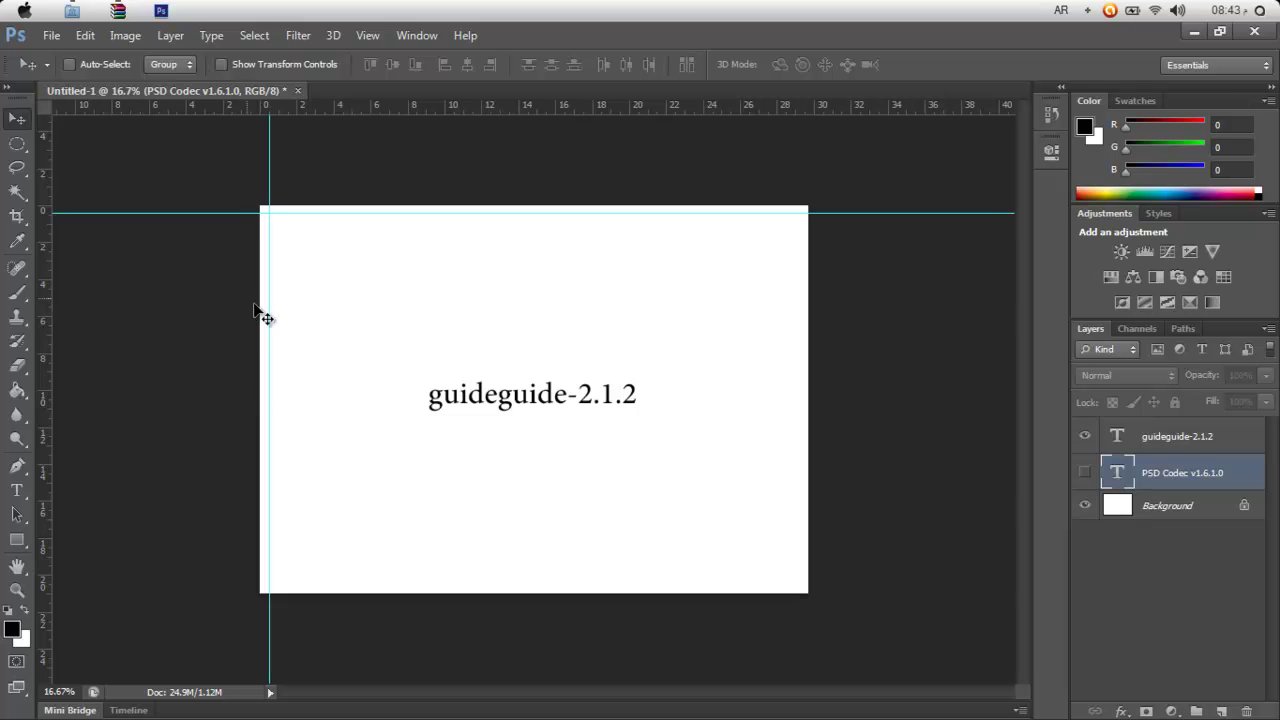
pyautogui.moveTo(270, 316); pyautogui.dragTo(117, 317)
pyautogui.moveTo(230, 212); pyautogui.dragTo(242, 121)
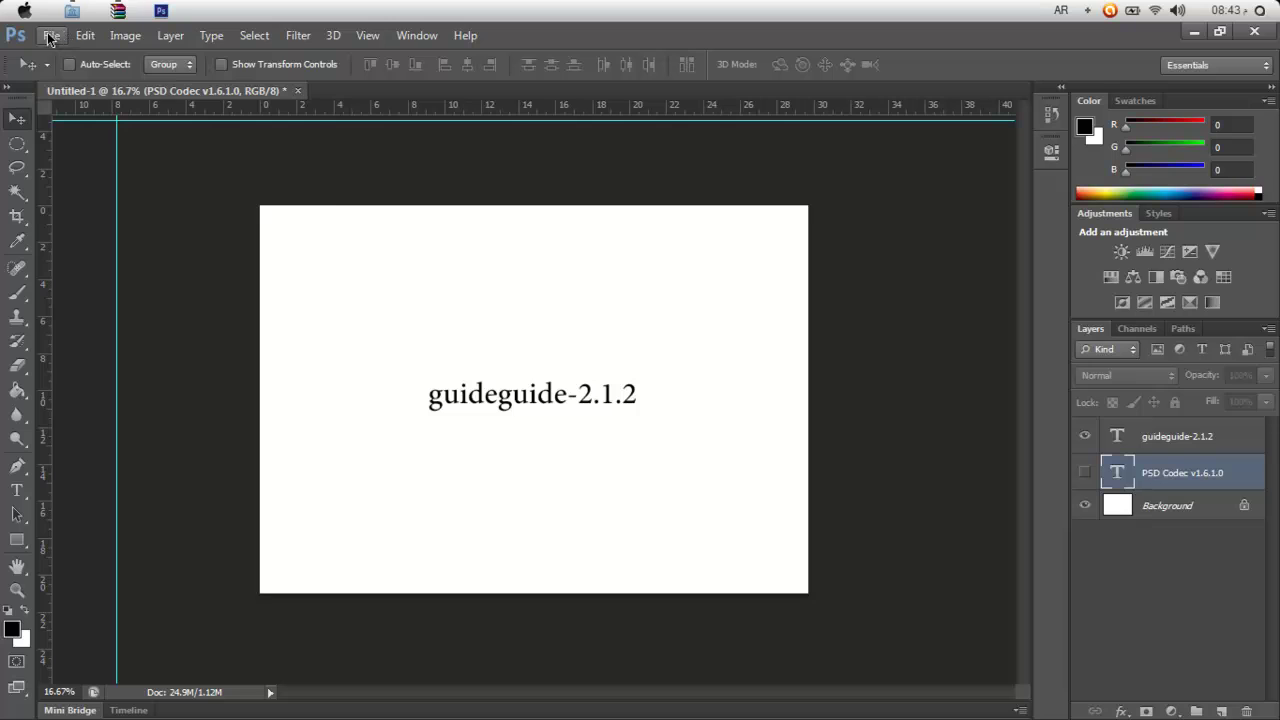
# - Locate Adobe Extension Manager in the computer's list of installed programs
pyautogui.click(24, 12)
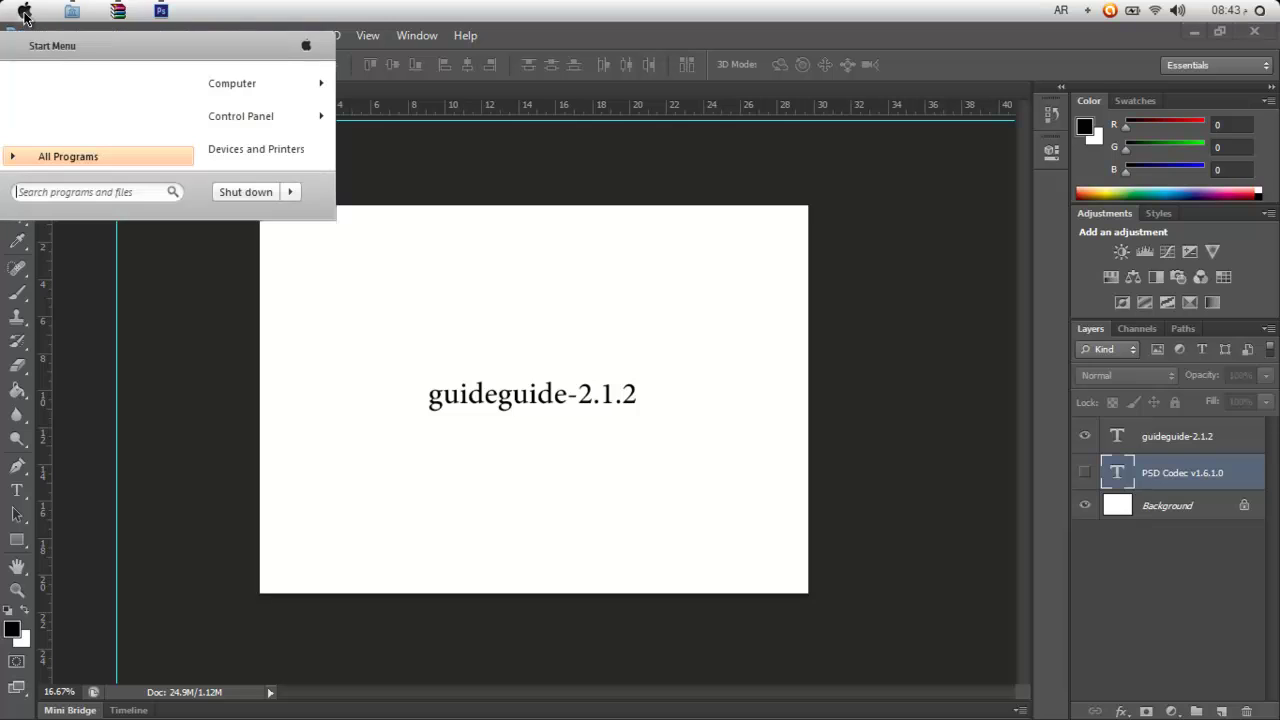
pyautogui.click(126, 160)
pyautogui.moveTo(191, 82); pyautogui.dragTo(186, 93)
pyautogui.click(140, 69)
pyautogui.scroll(1, 185, 96)
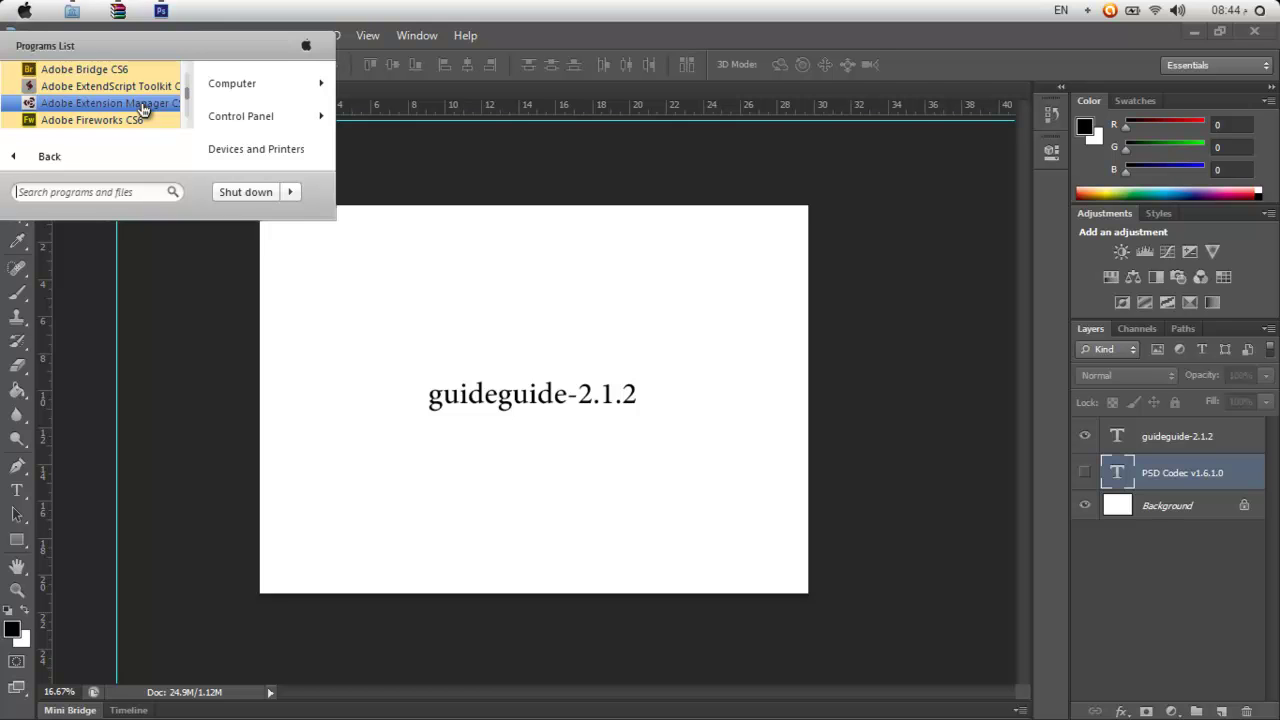
pyautogui.click(425, 30)
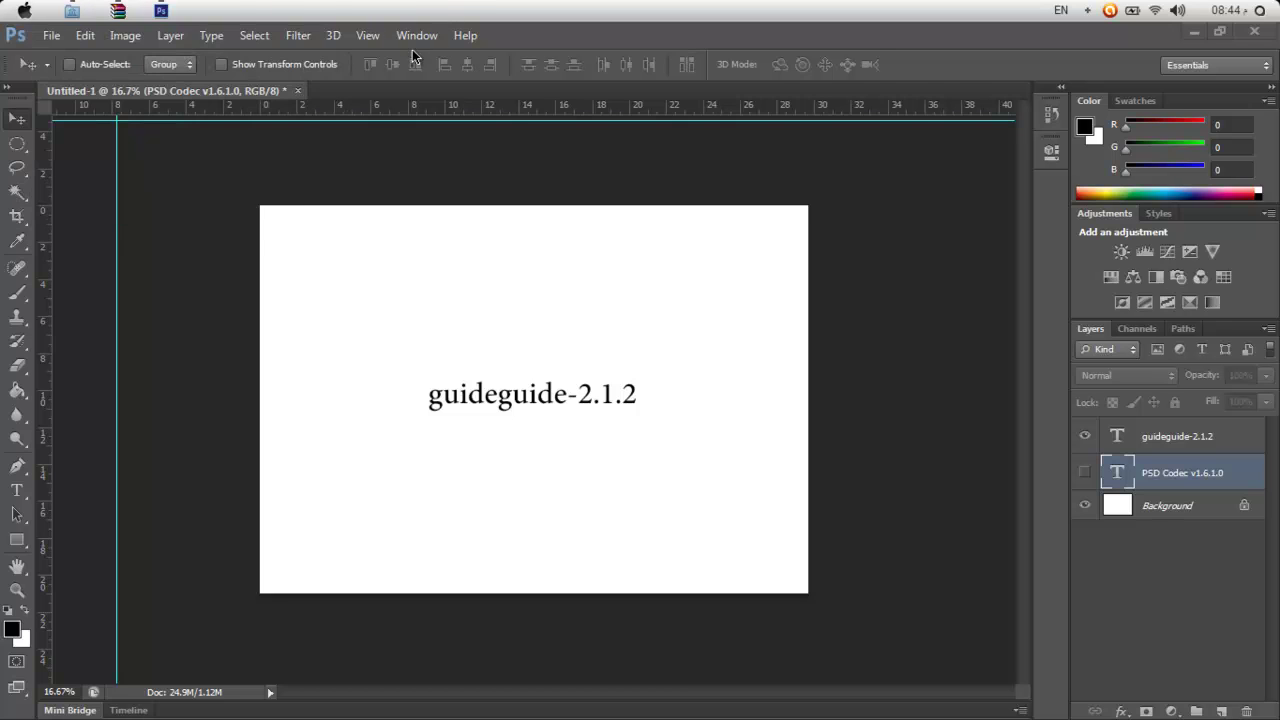
# - Open the GuideGuide extension and allow it to collect anonymous usage information
pyautogui.click(417, 36)
pyautogui.moveTo(480, 96)
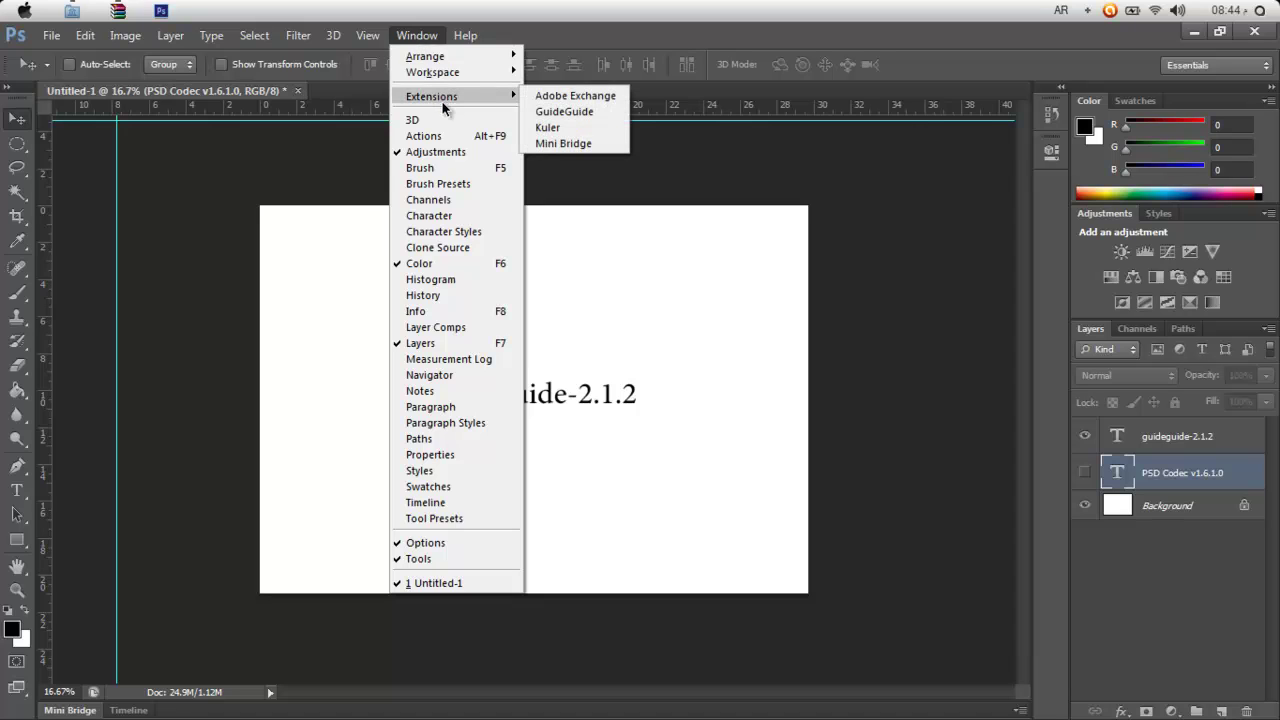
pyautogui.click(573, 116)
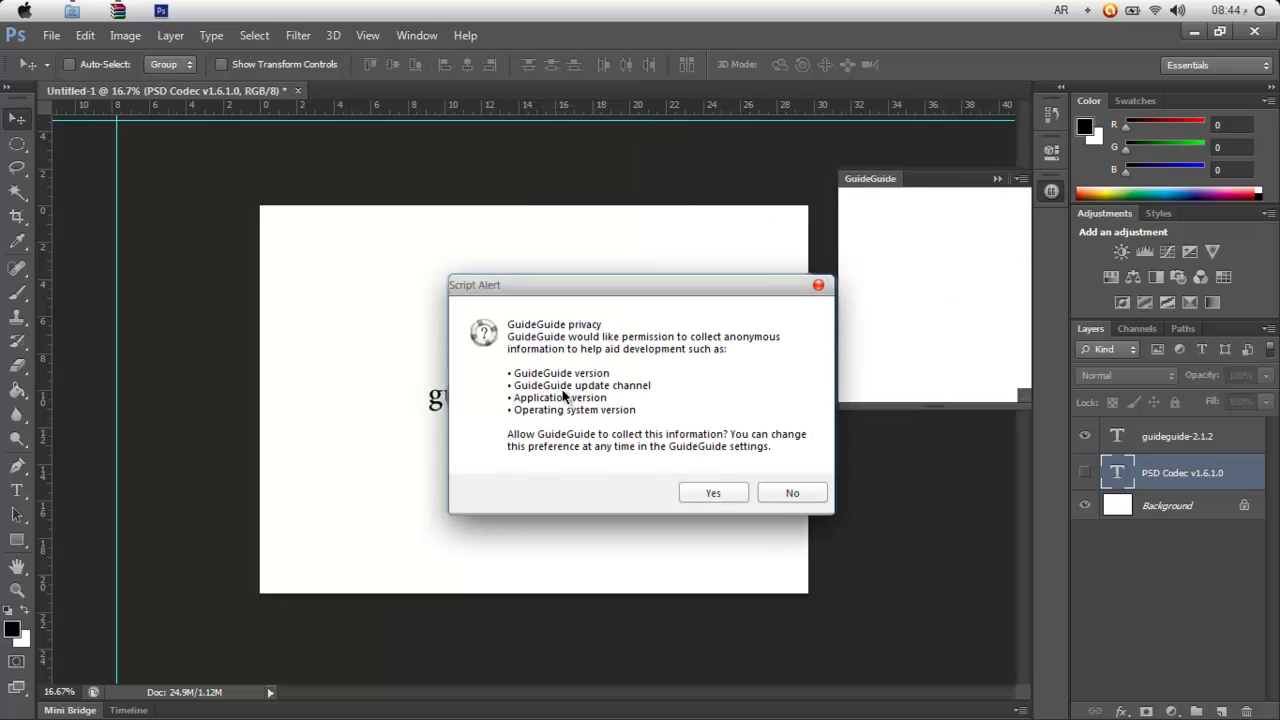
pyautogui.click(725, 496)
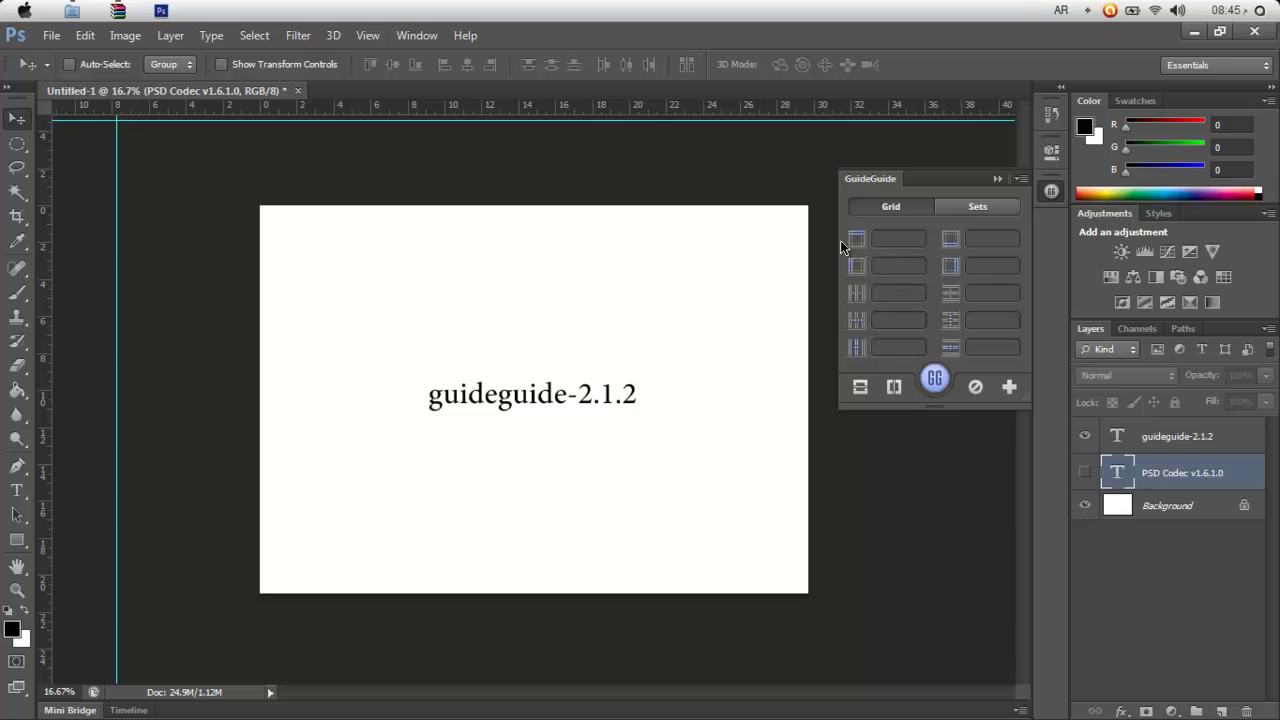
# - Set the top, bottom, left and right margins to 0.3 cm in GuideGuide and generate the guides around the canvas
pyautogui.click(894, 244)
pyautogui.write('.3')
pyautogui.click(974, 240)
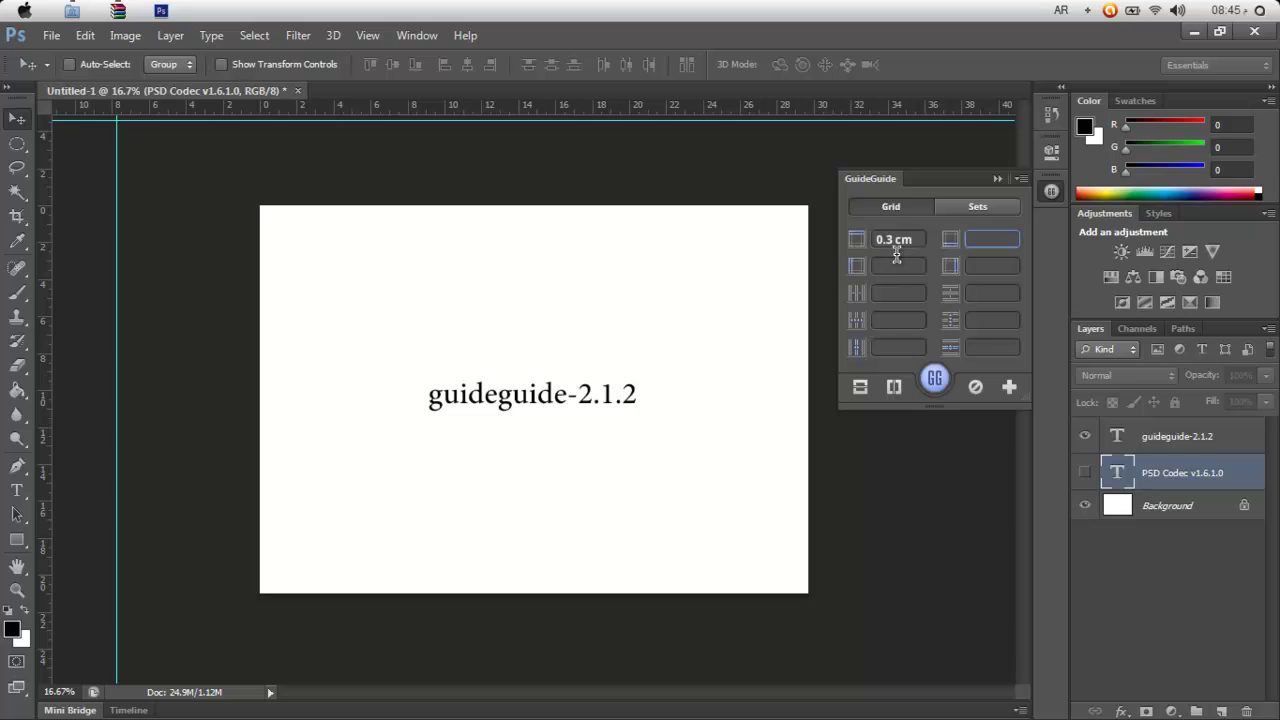
pyautogui.write('.3')
pyautogui.click(913, 268)
pyautogui.click(975, 268)
pyautogui.click(978, 292)
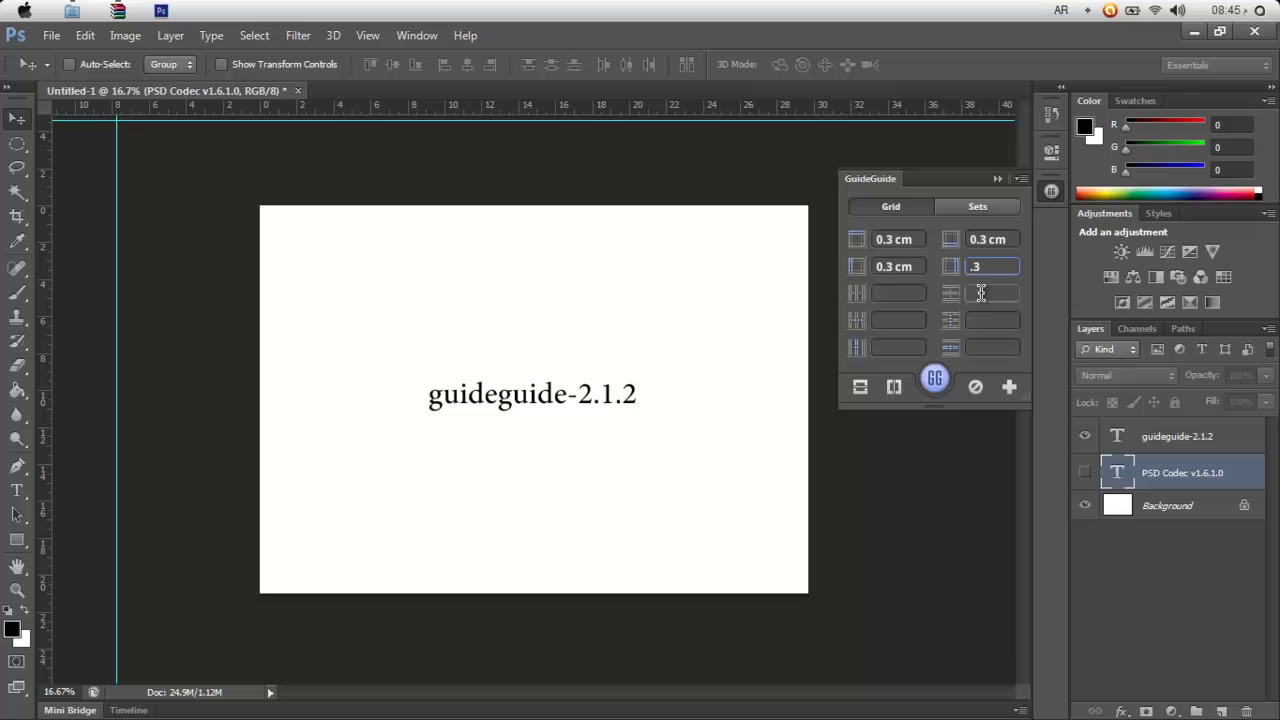
pyautogui.click(935, 384)
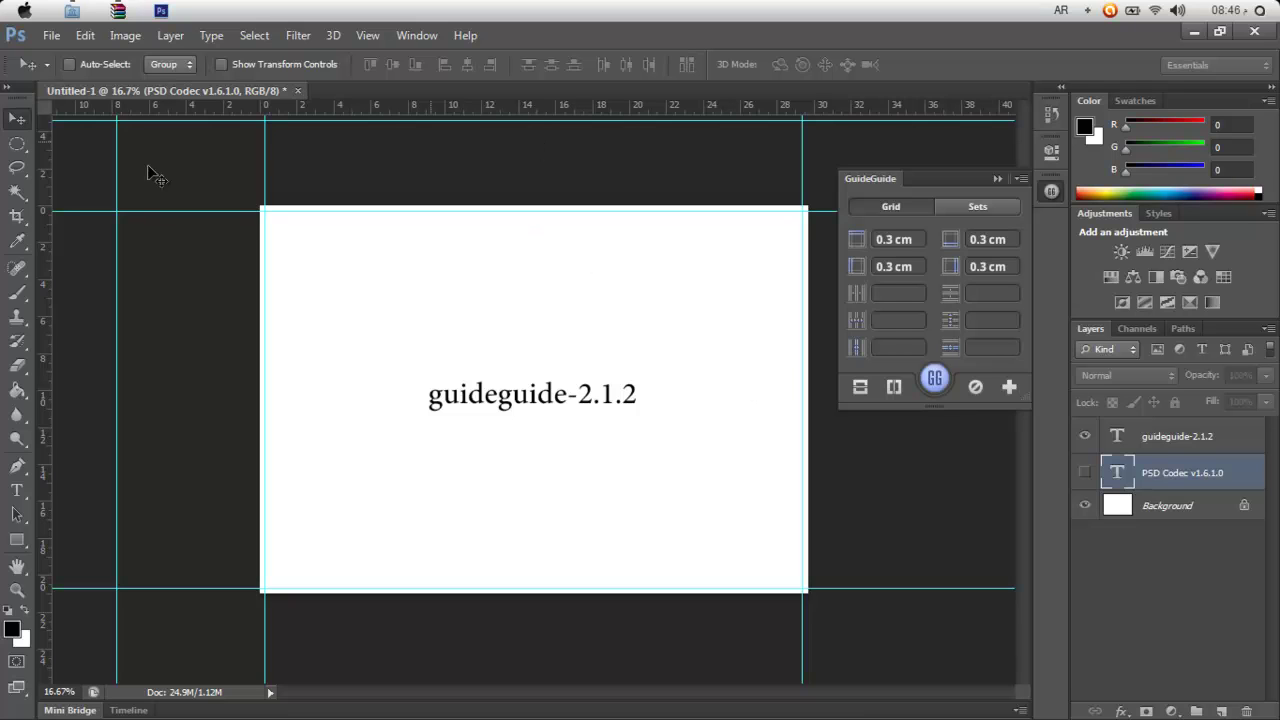
# - Make a rectangular selection about 10 × 7 cm above the text and generate 0.3 cm margin guides inside it
pyautogui.click(17, 144)
pyautogui.click(104, 141)
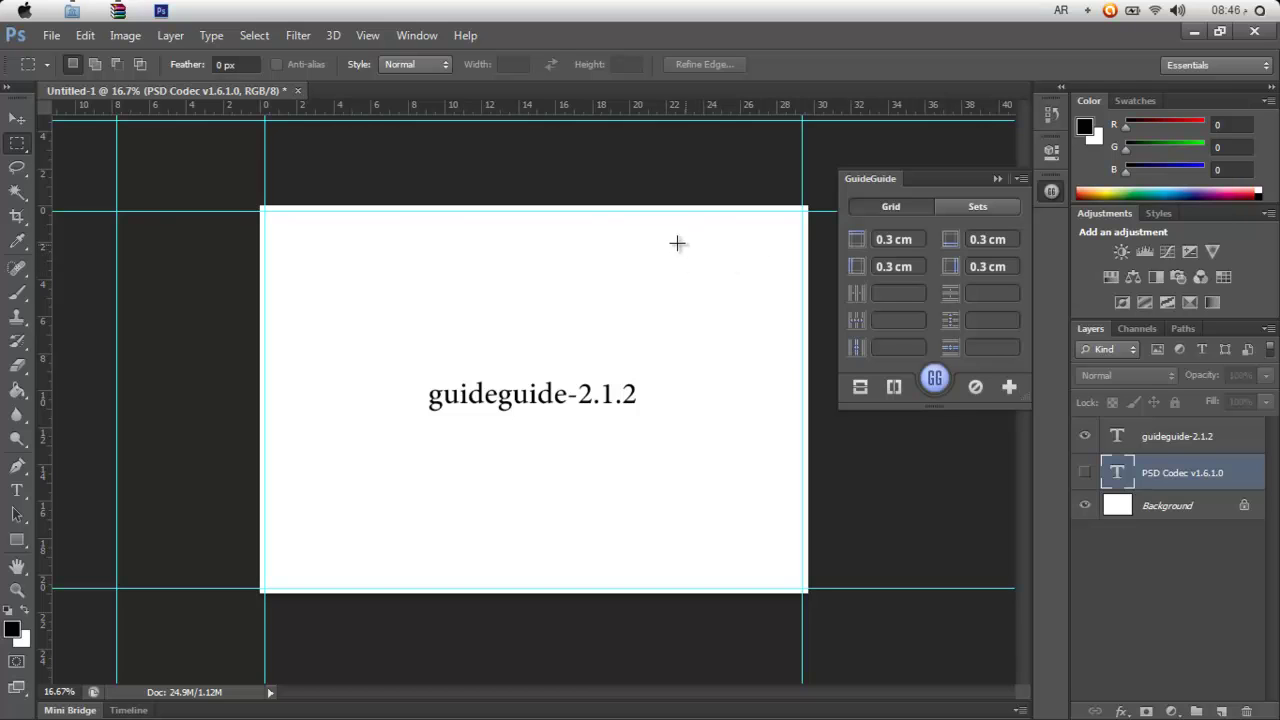
pyautogui.moveTo(638, 236); pyautogui.dragTo(459, 362)
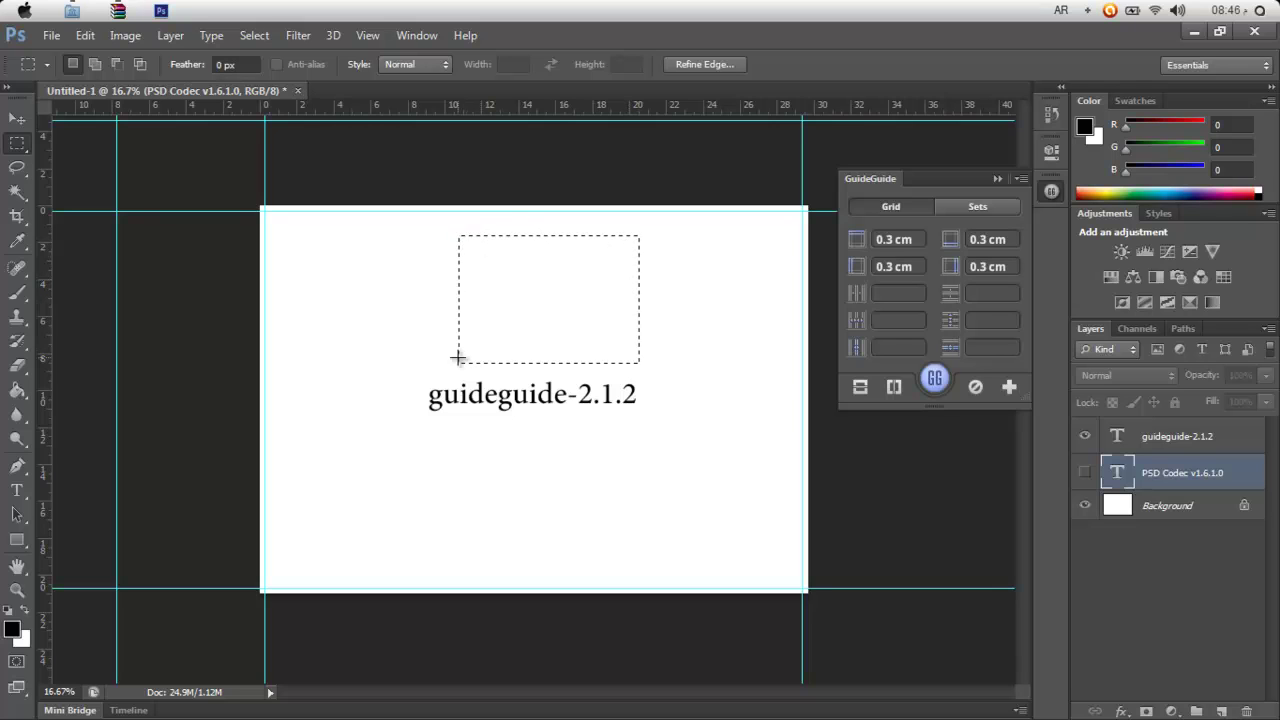
pyautogui.click(935, 381)
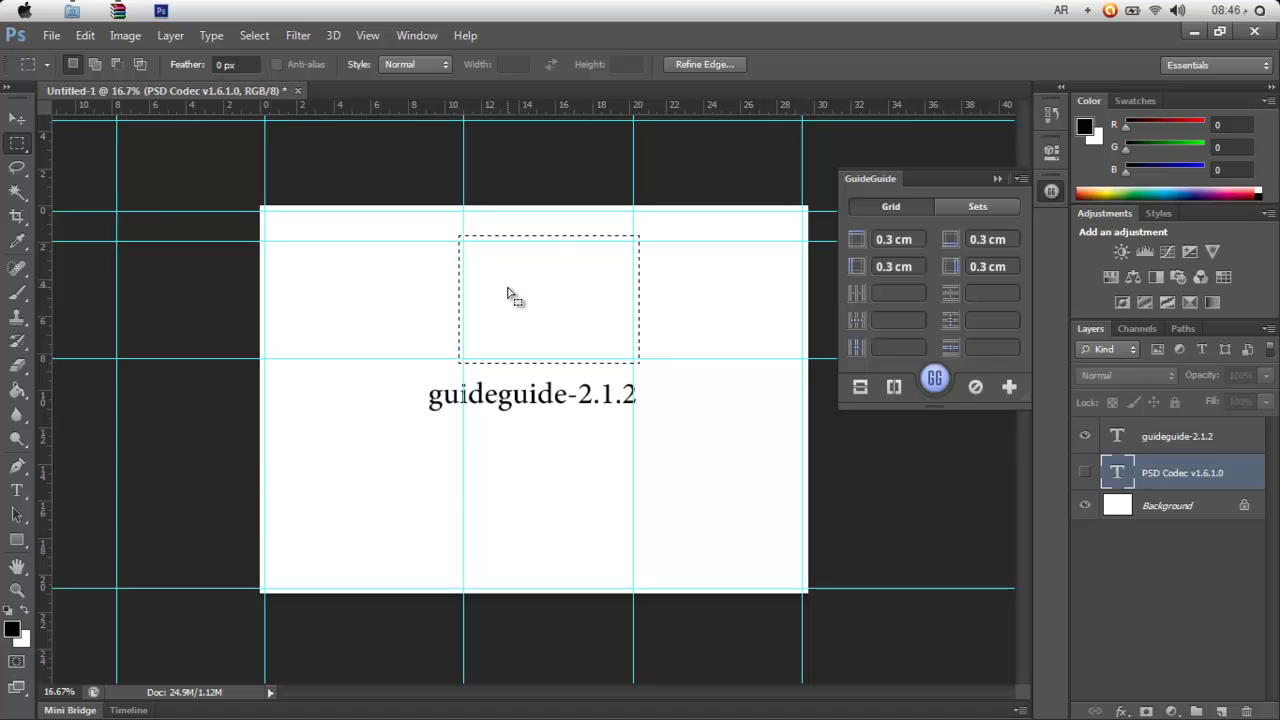
# - Clear all guides and the selection, and add horizontal and vertical midpoint guides to the canvas
pyautogui.click(977, 390)
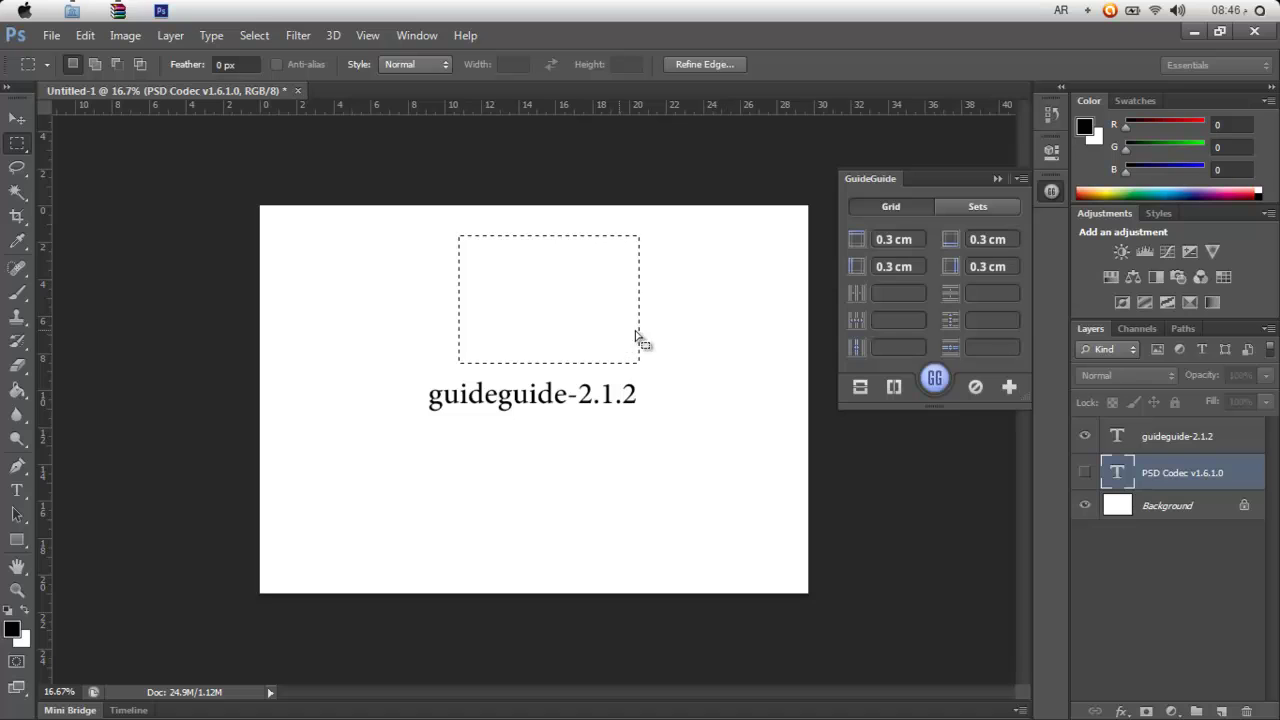
pyautogui.click(673, 343)
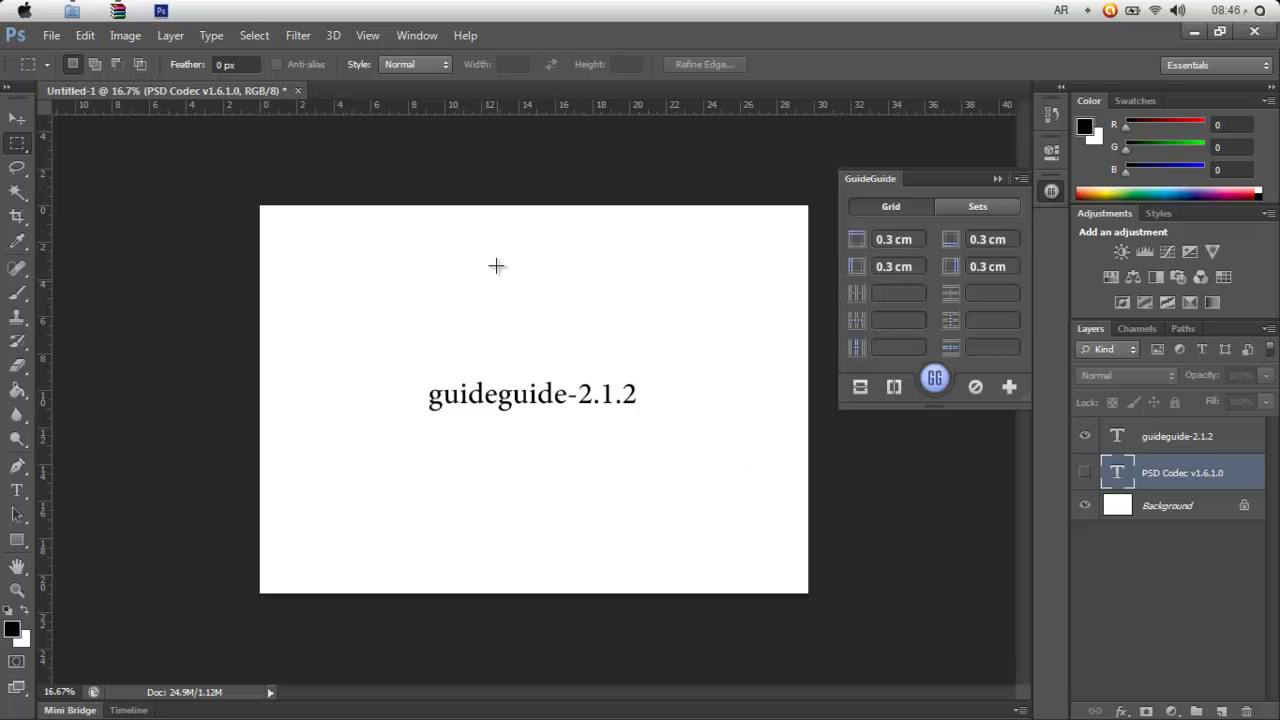
pyautogui.moveTo(48, 316); pyautogui.dragTo(26, 446)
pyautogui.click(858, 396)
pyautogui.click(894, 399)
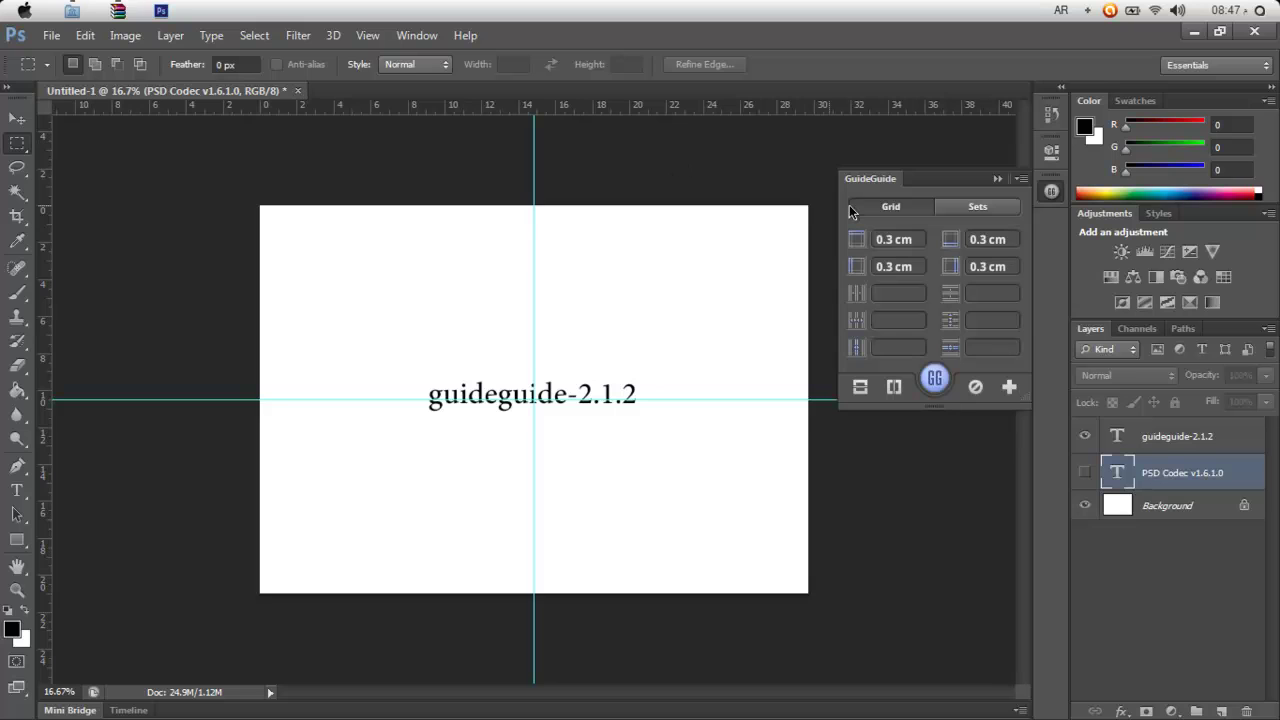
# - Subdivide the canvas's upper-right quarter with midpoint guides, reselecting the smaller corner cell each time, and deselect at the end
pyautogui.moveTo(811, 204); pyautogui.dragTo(534, 399)
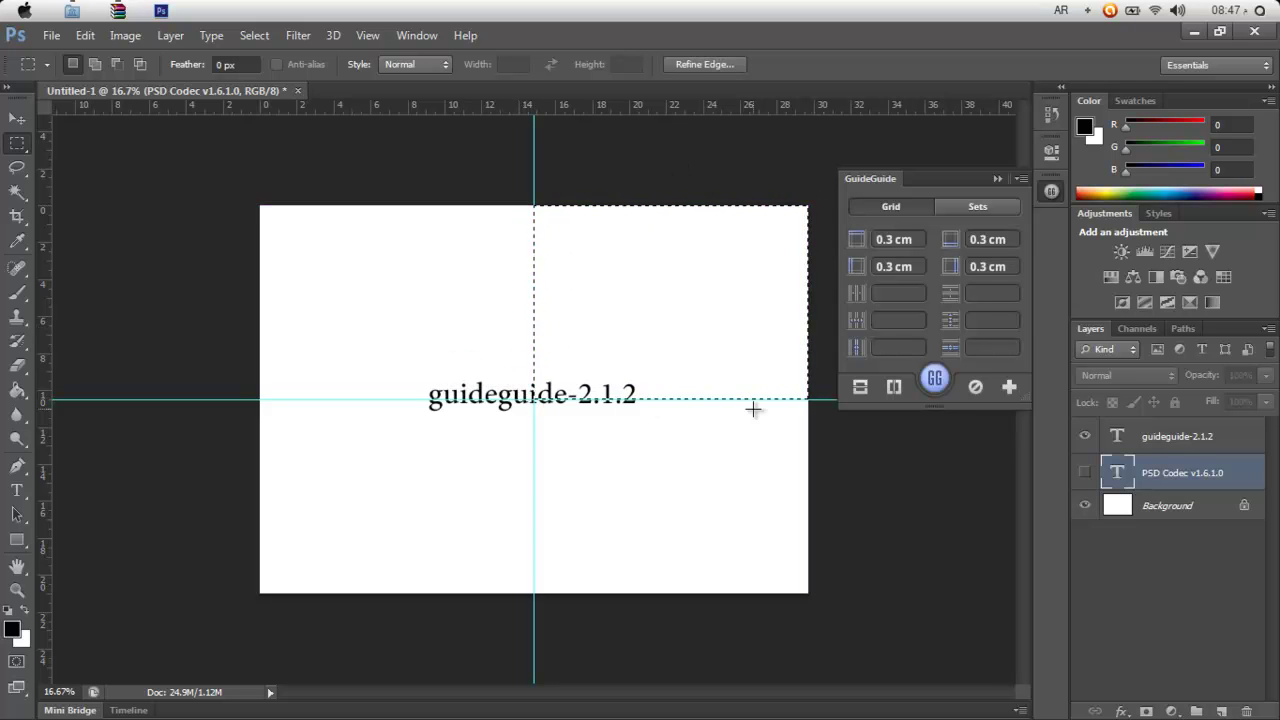
pyautogui.click(894, 387)
pyautogui.click(860, 387)
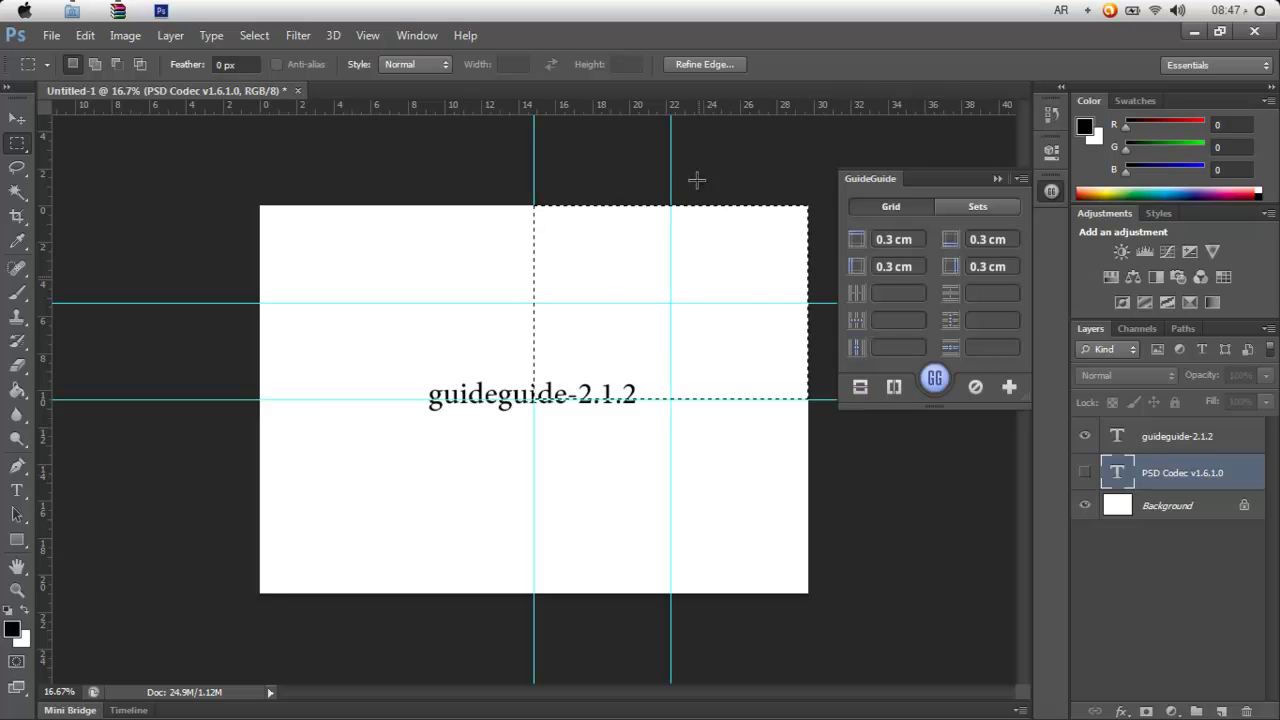
pyautogui.moveTo(800, 209); pyautogui.dragTo(672, 300)
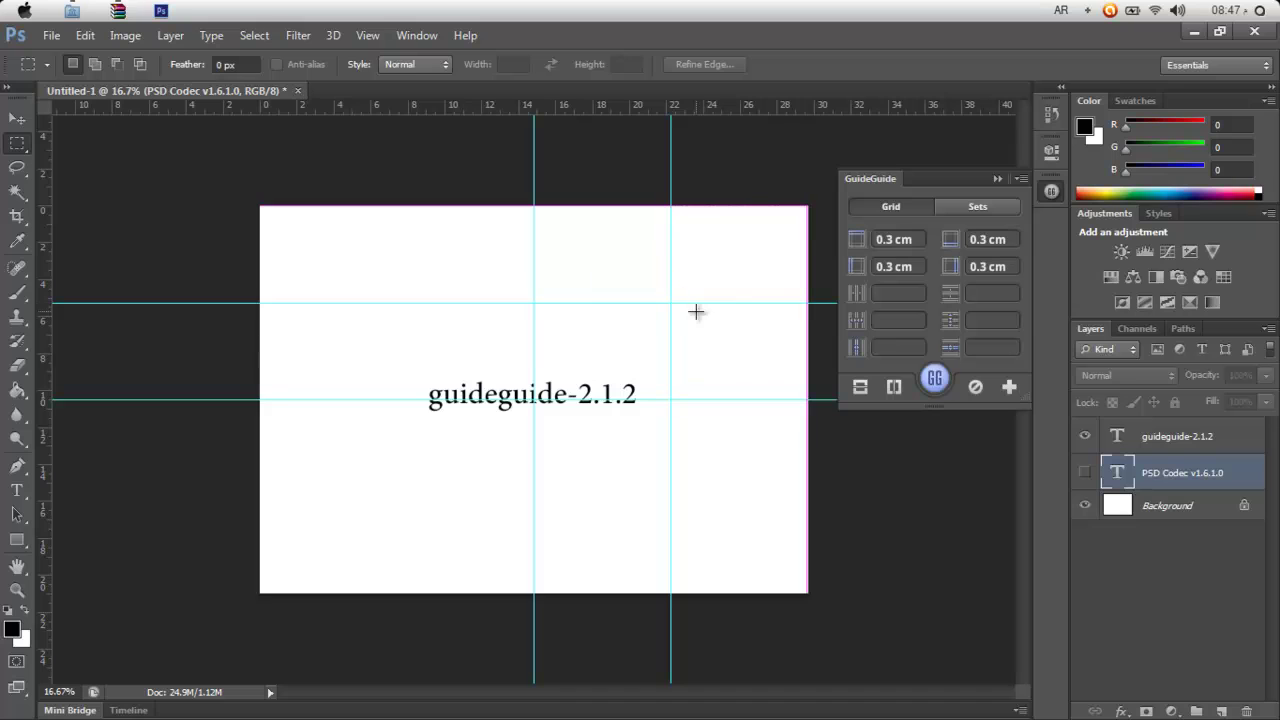
pyautogui.click(860, 387)
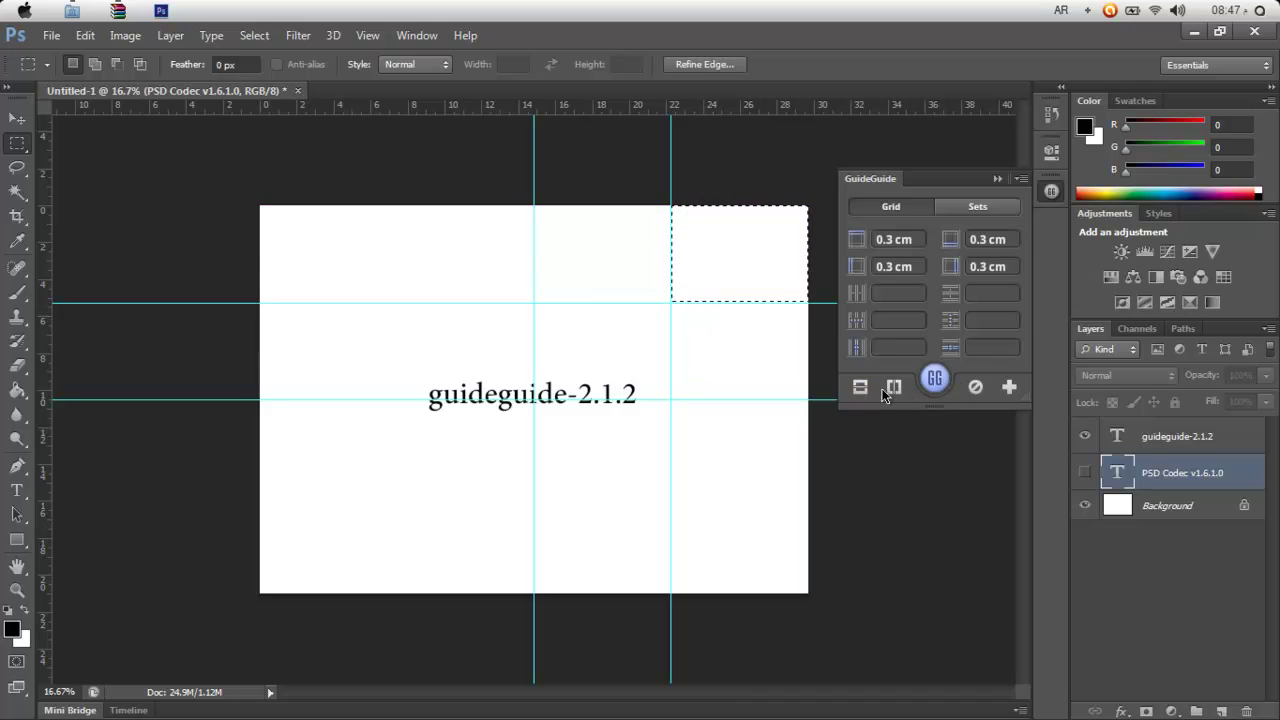
pyautogui.click(893, 390)
pyautogui.hotkey('ctrl', 'd')
pyautogui.moveTo(808, 207); pyautogui.dragTo(740, 254)
pyautogui.click(860, 394)
pyautogui.click(893, 390)
pyautogui.click(757, 294)
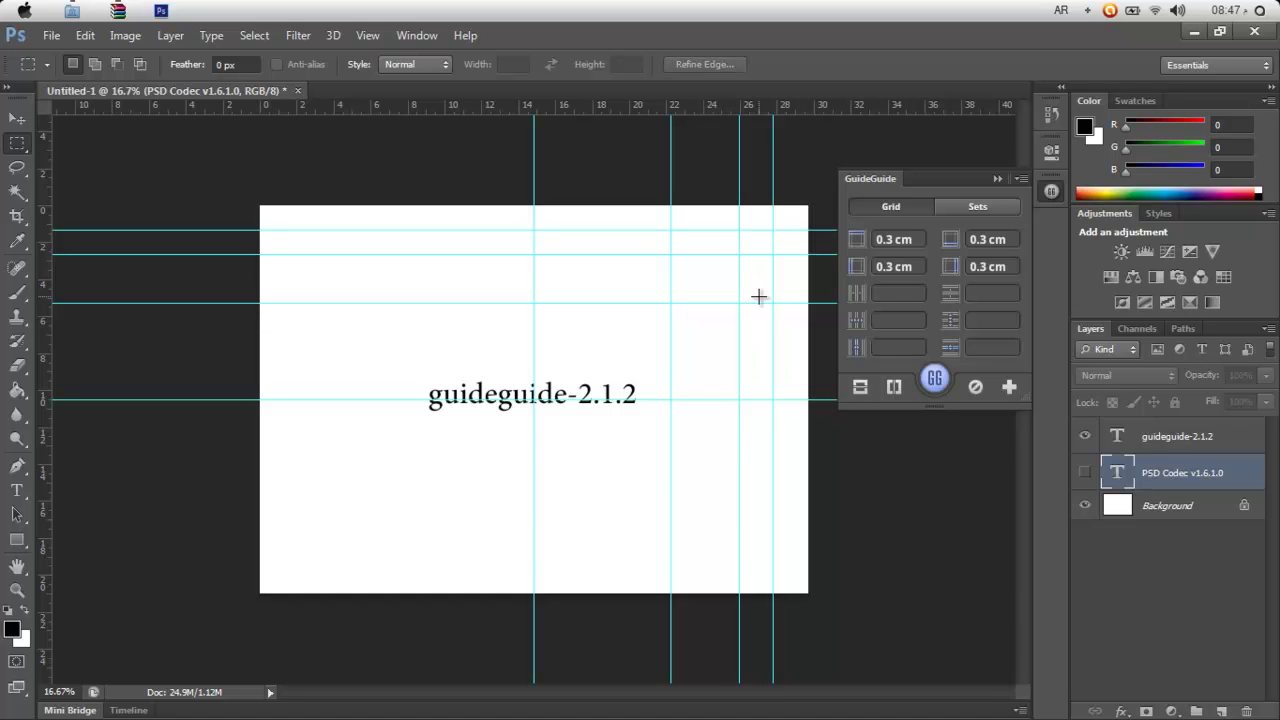
# - Save the 0.3 cm margins as a guide set named ".3" and apply that set to the canvas
pyautogui.click(1005, 394)
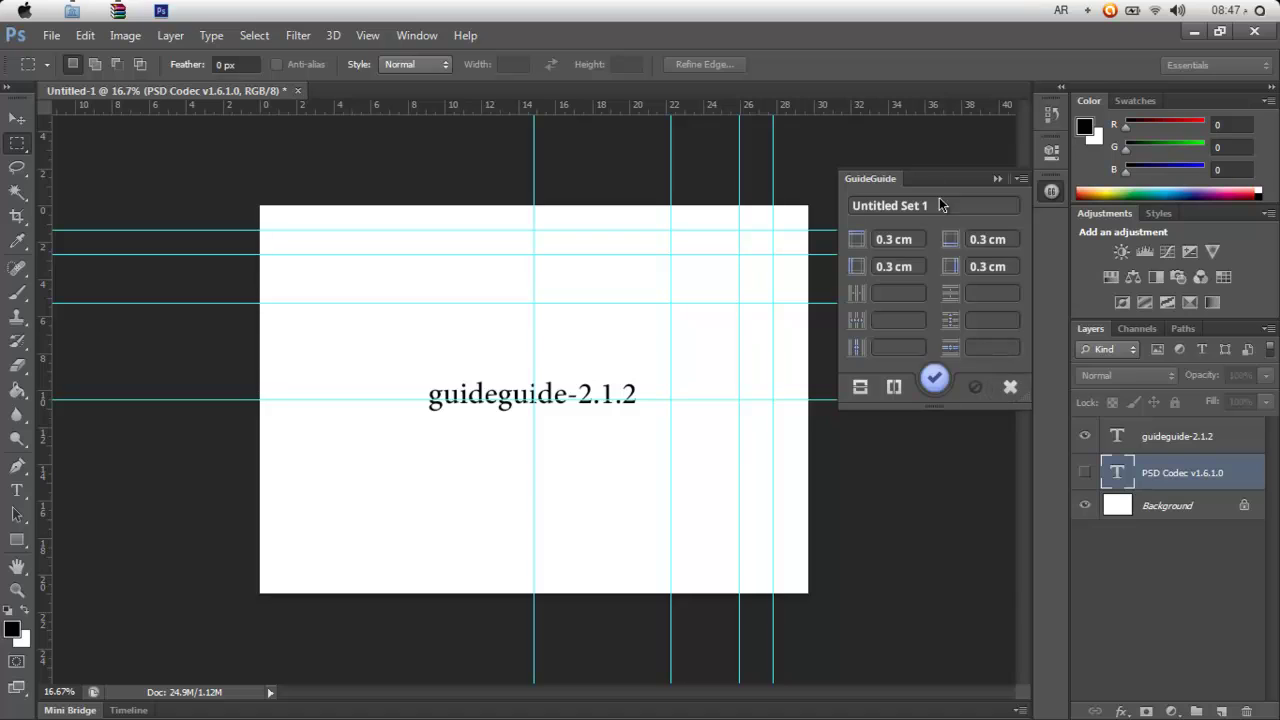
pyautogui.moveTo(935, 205); pyautogui.dragTo(835, 211)
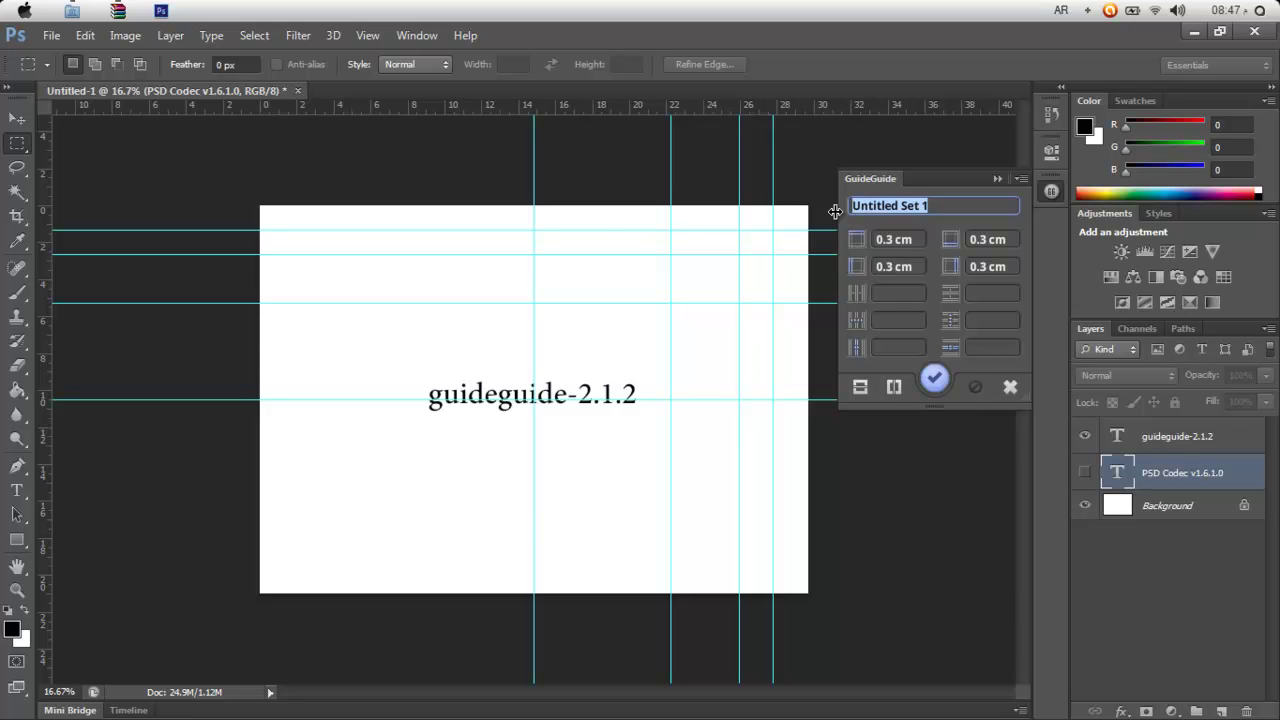
pyautogui.write('.3')
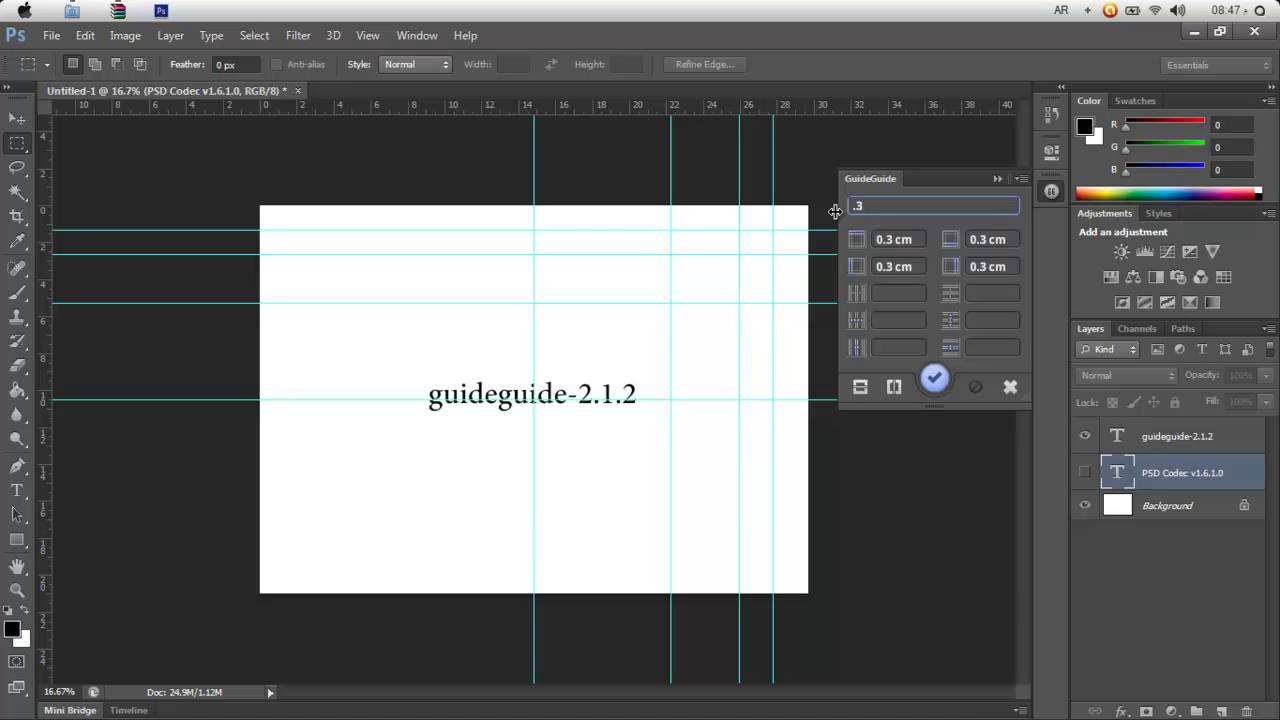
pyautogui.click(930, 383)
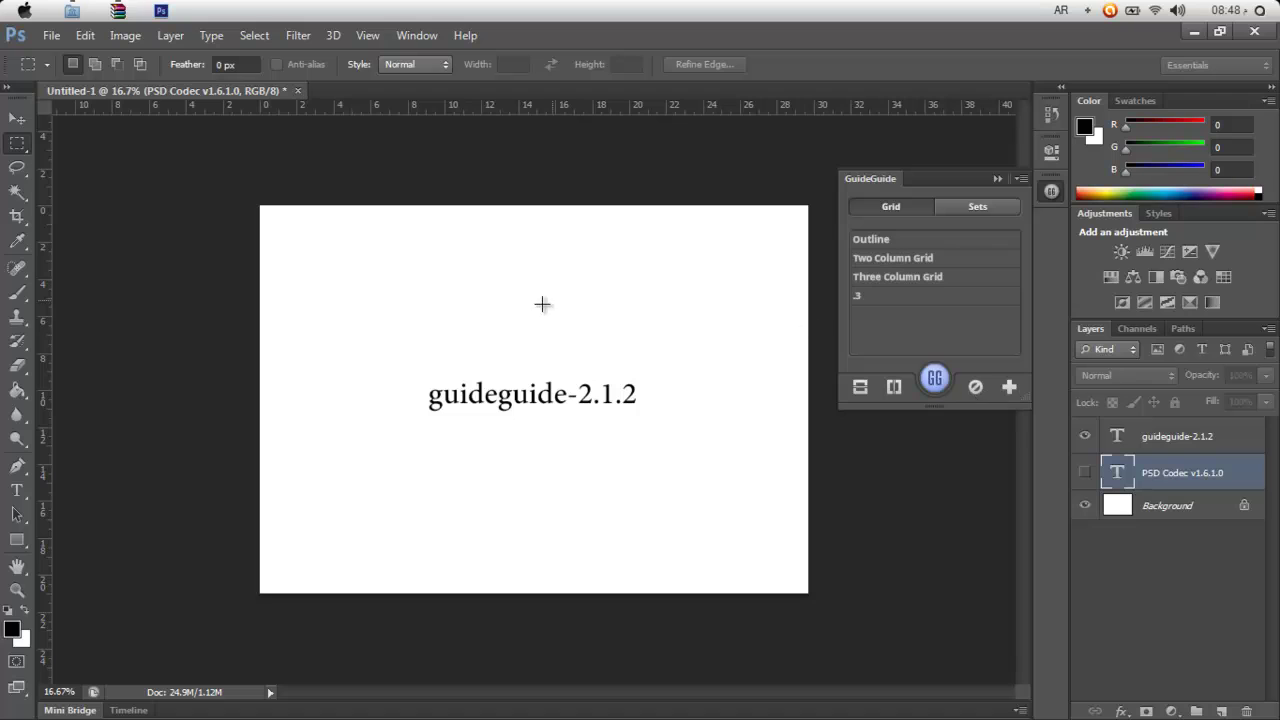
pyautogui.click(873, 298)
pyautogui.click(936, 383)
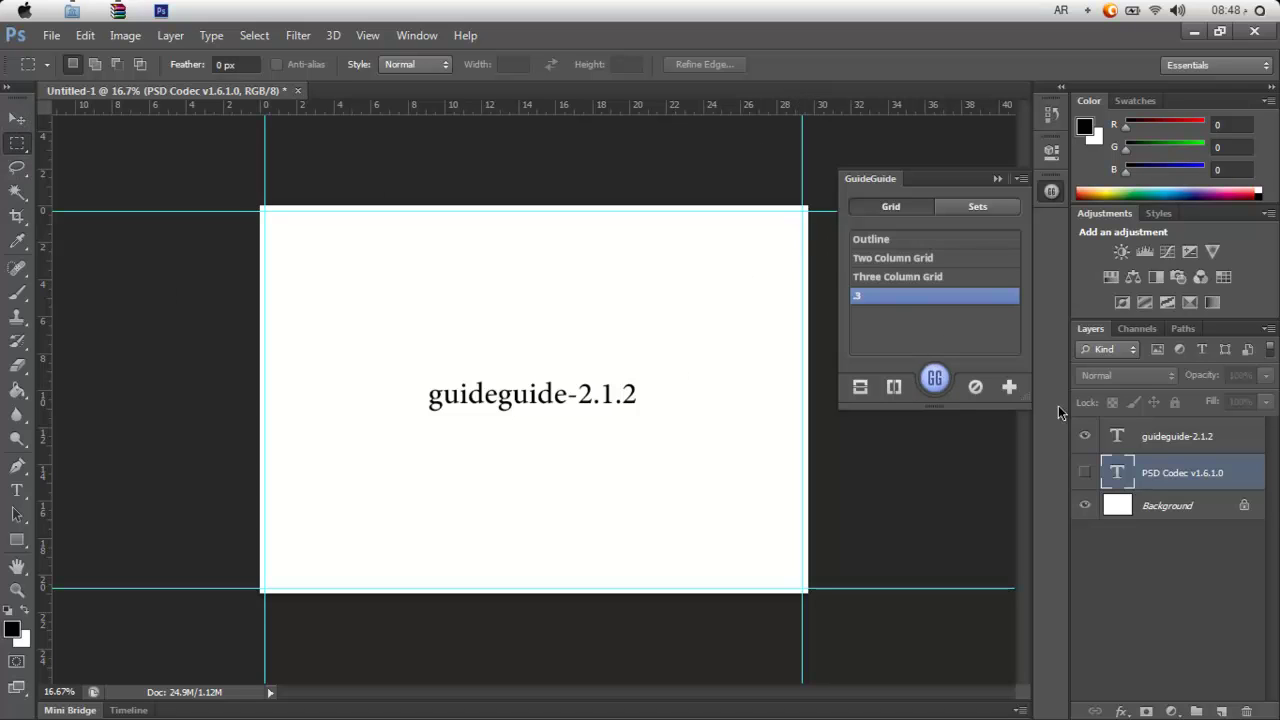
# - Hide the "guideguide-2.1.2" layer and collapse the GuideGuide panel
pyautogui.click(1086, 438)
pyautogui.click(997, 178)
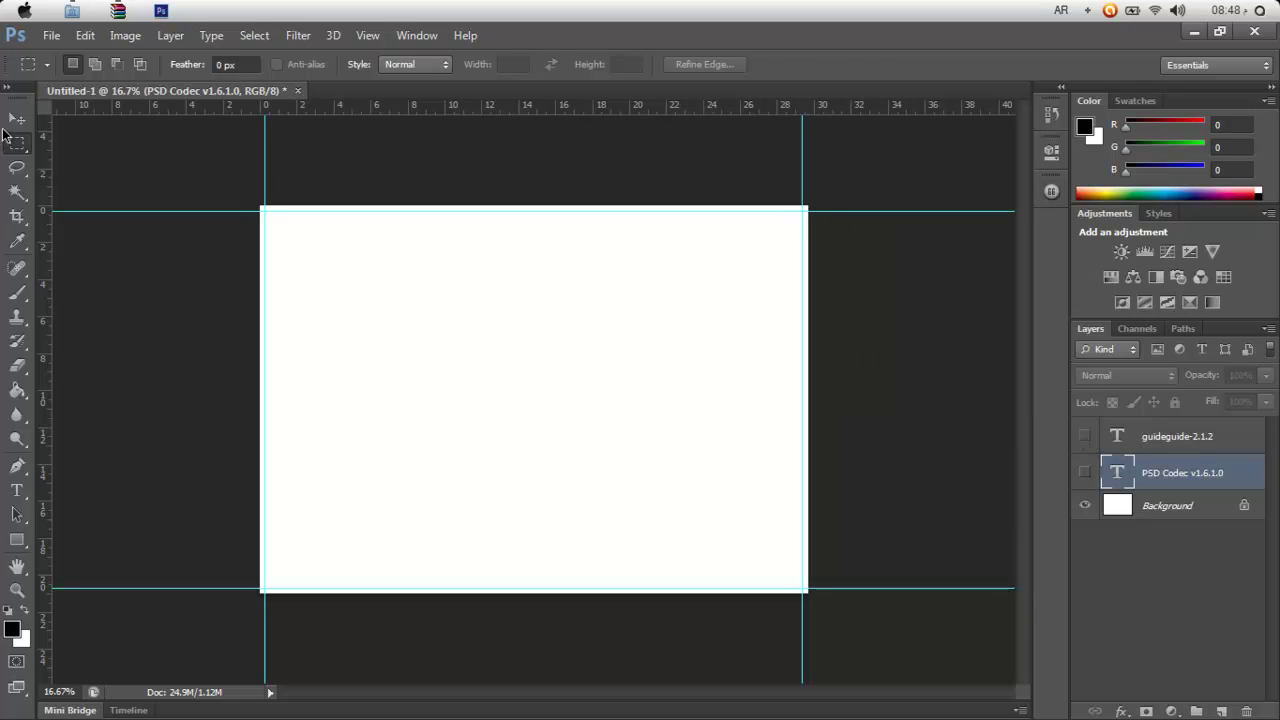
pyautogui.click(17, 119)
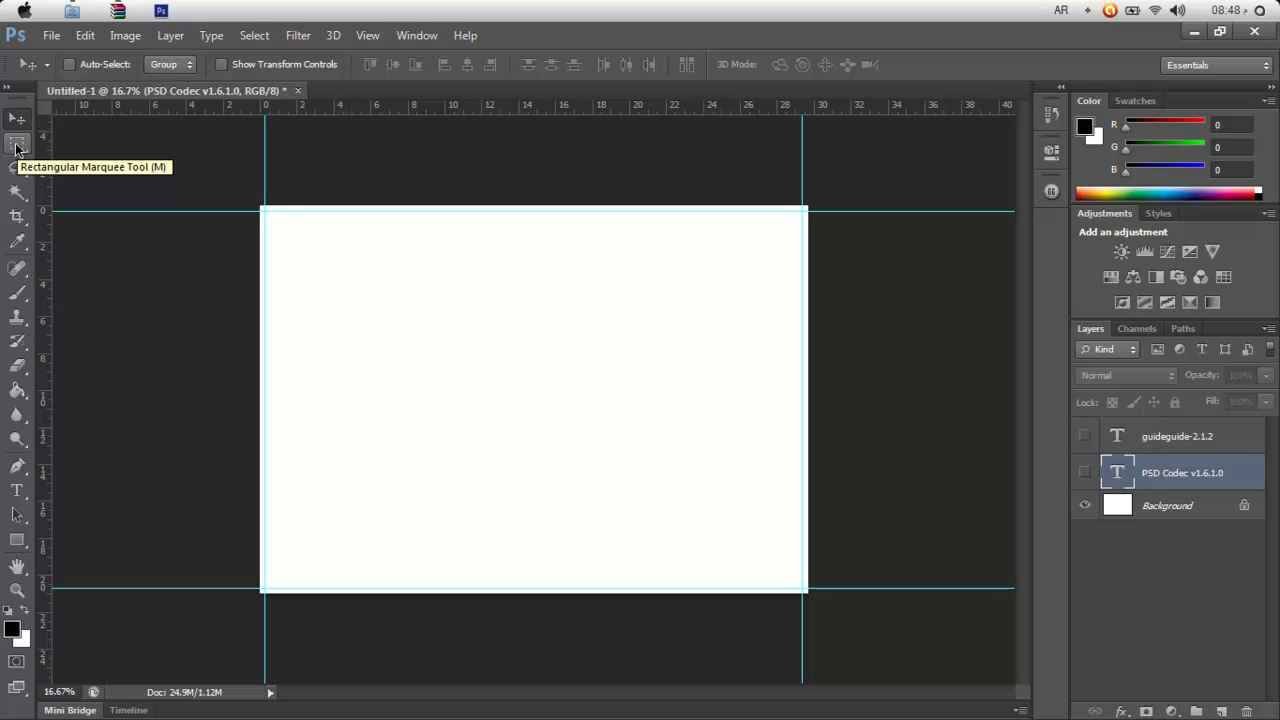
# - Make a rectangular marquee selection about 10 × 6 cm in the upper middle of the canvas
pyautogui.click(17, 146)
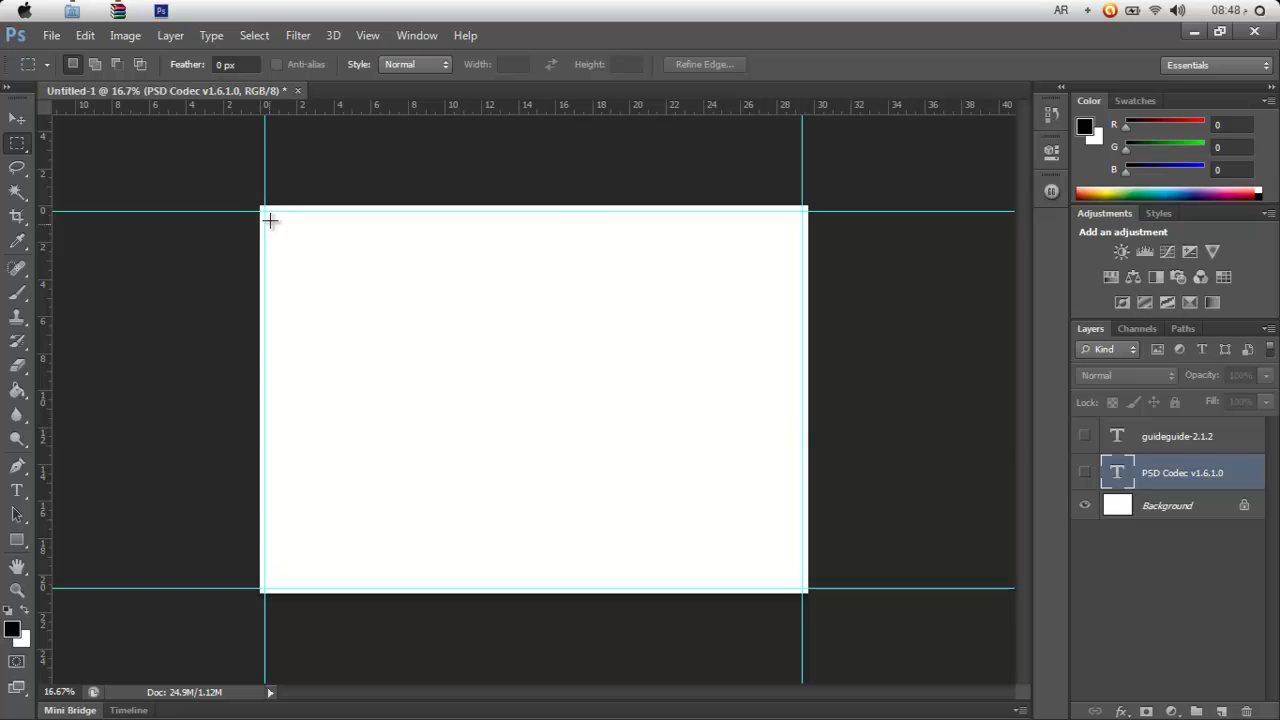
pyautogui.rightClick(17, 147)
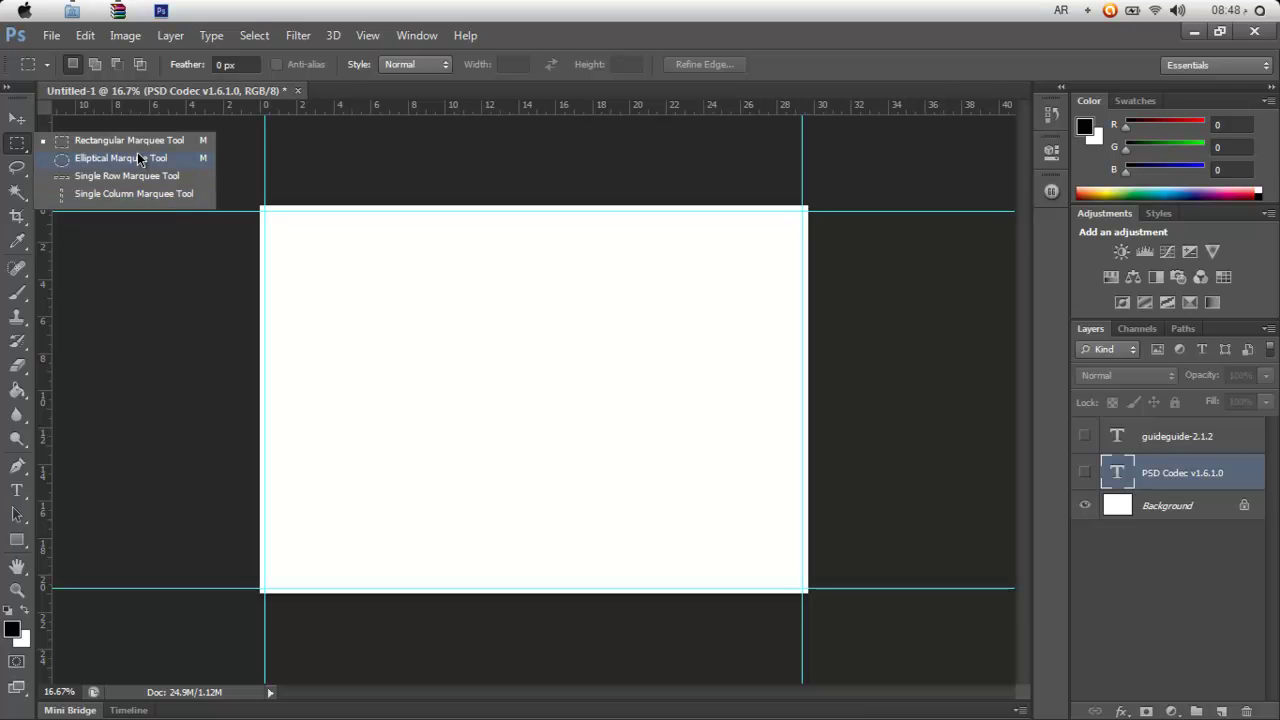
pyautogui.click(84, 145)
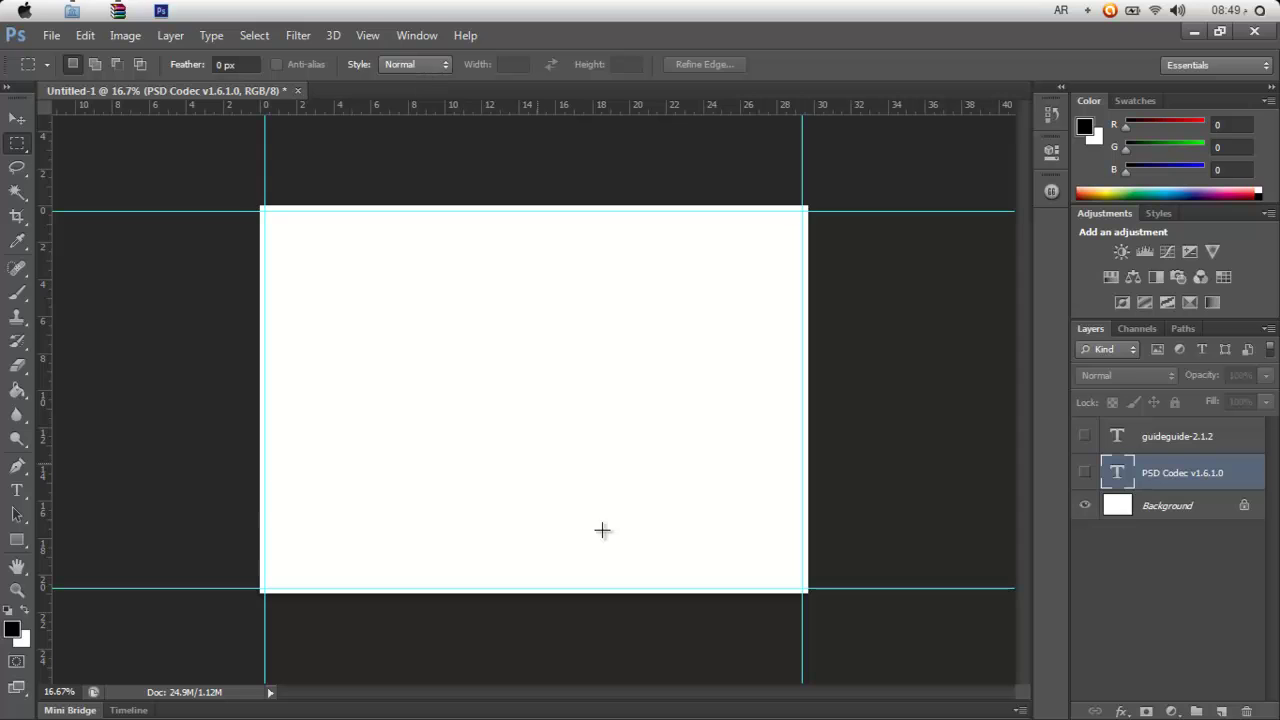
pyautogui.moveTo(692, 279); pyautogui.dragTo(489, 369)
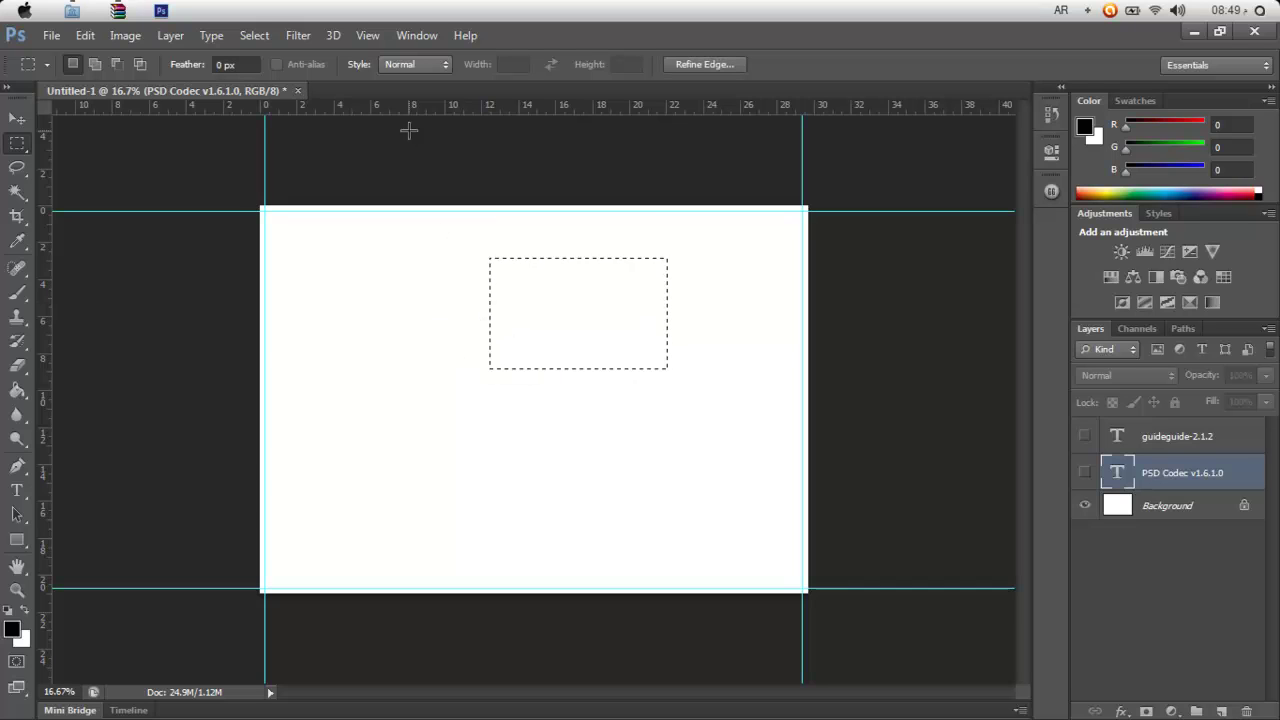
# - Change the marquee style to Fixed Ratio, draw a square selection on the canvas and deselect it
pyautogui.click(420, 66)
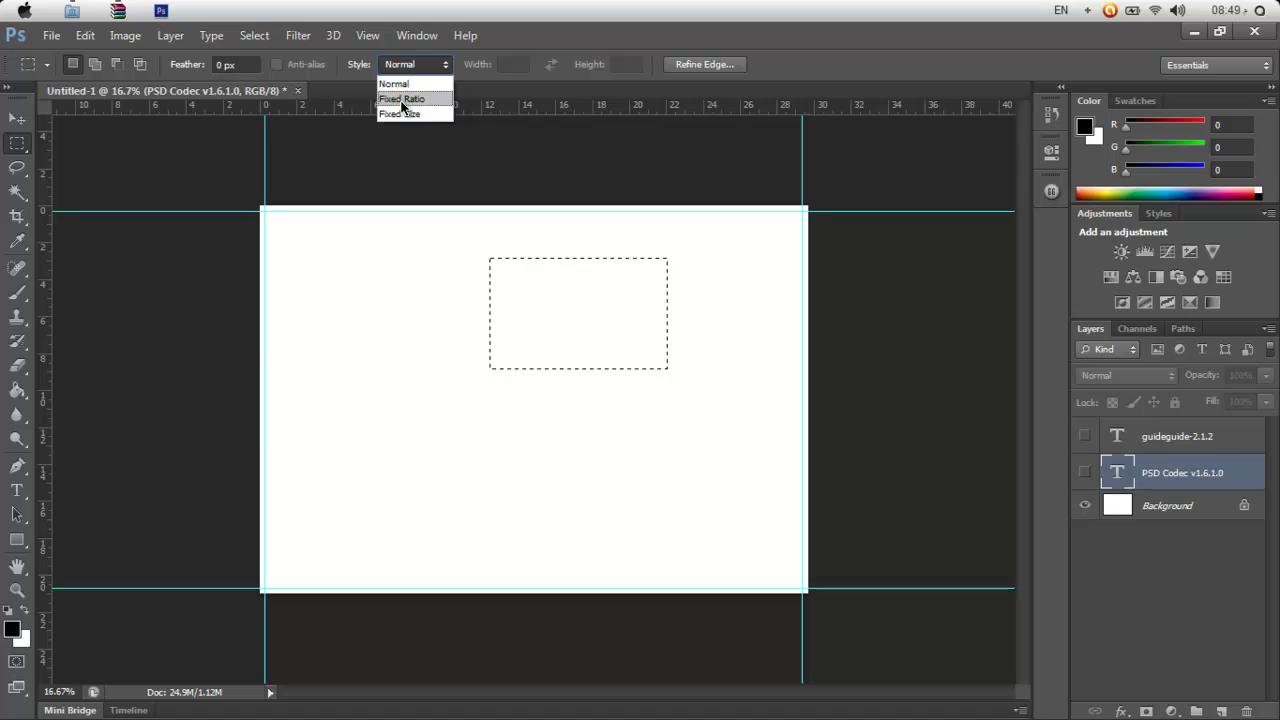
pyautogui.click(403, 99)
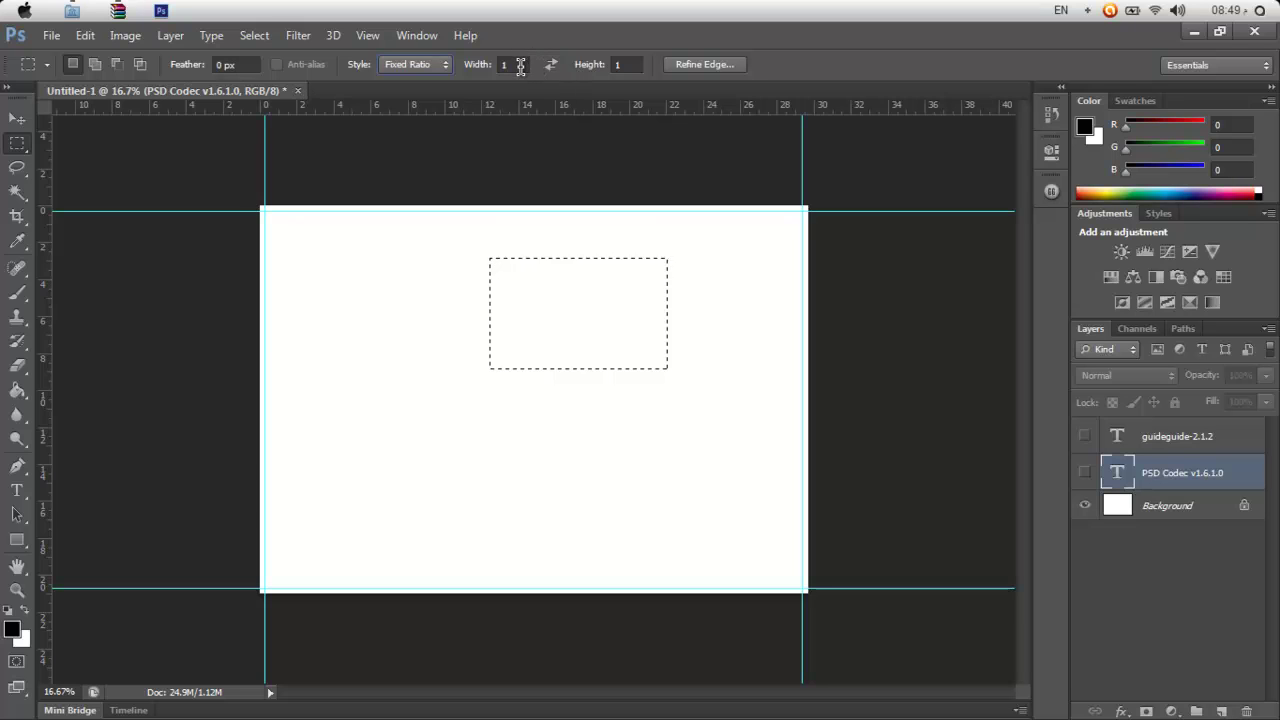
pyautogui.click(635, 237)
pyautogui.moveTo(635, 237); pyautogui.dragTo(508, 425)
pyautogui.click(528, 343)
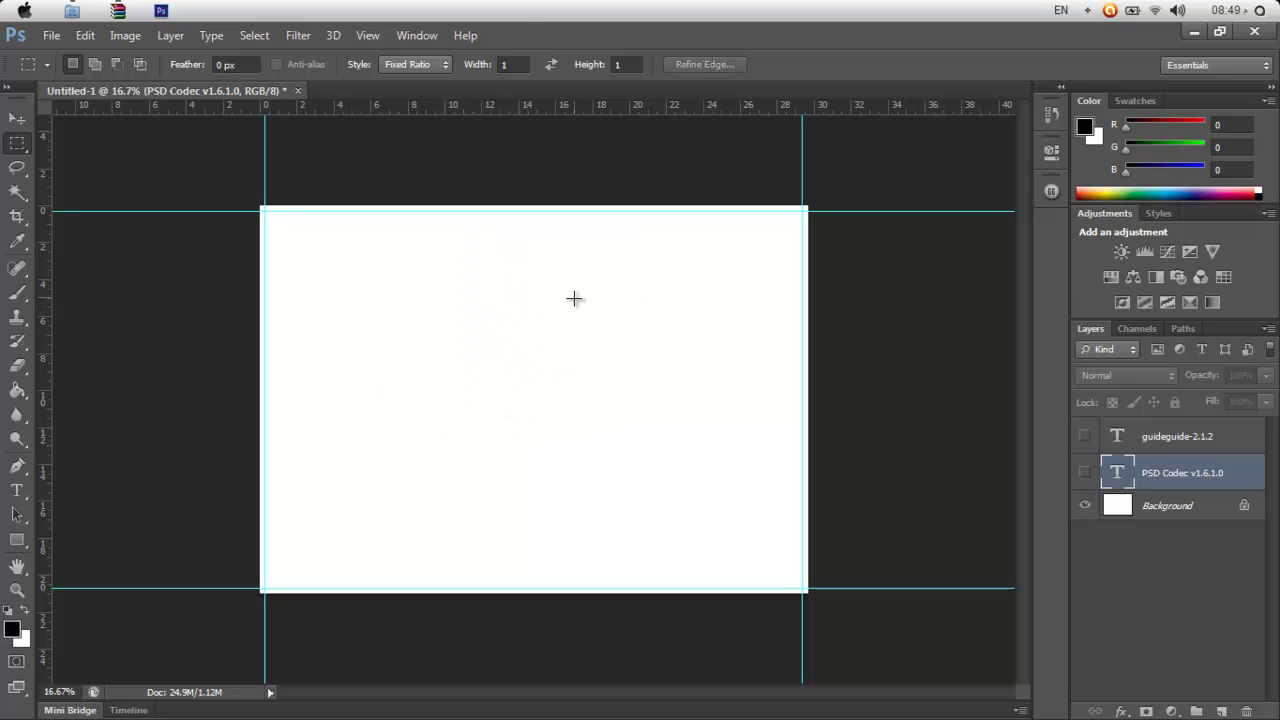
# - Set the marquee ratio's width to 20 and draw a thin horizontal selection about 10 cm wide in the canvas's upper half
pyautogui.click(522, 67)
pyautogui.write('20')
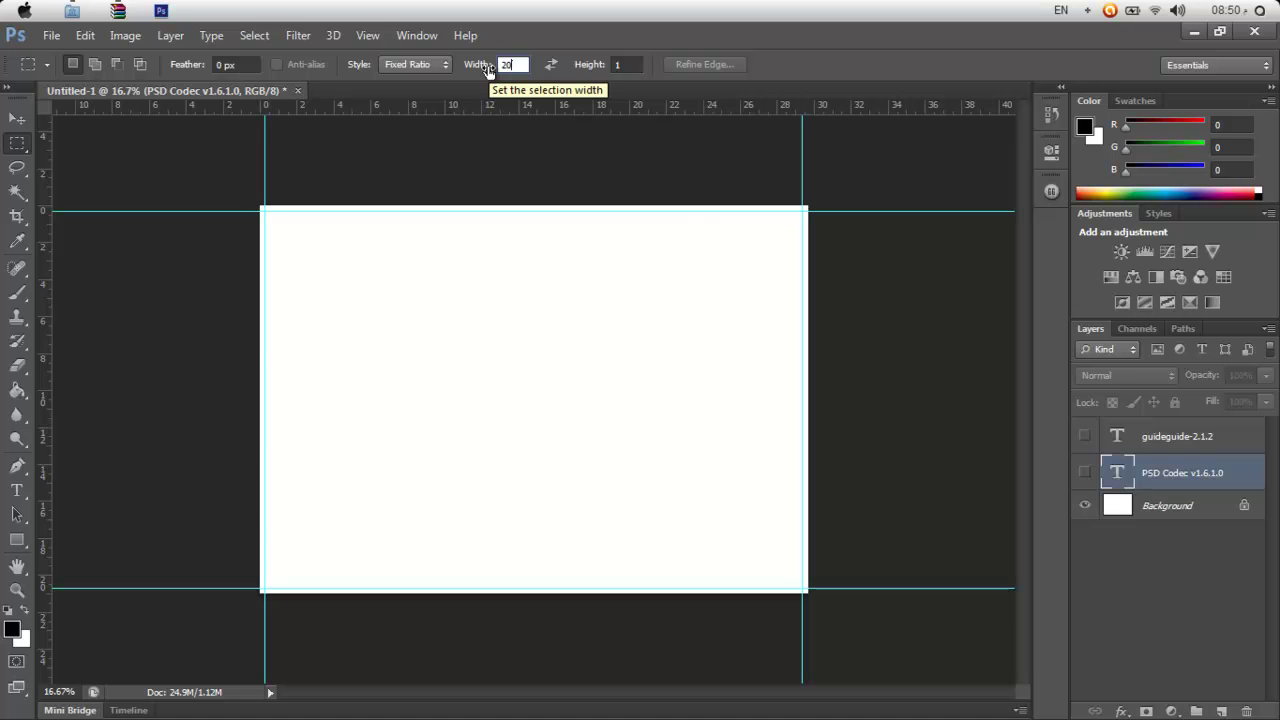
pyautogui.moveTo(630, 278); pyautogui.dragTo(414, 450)
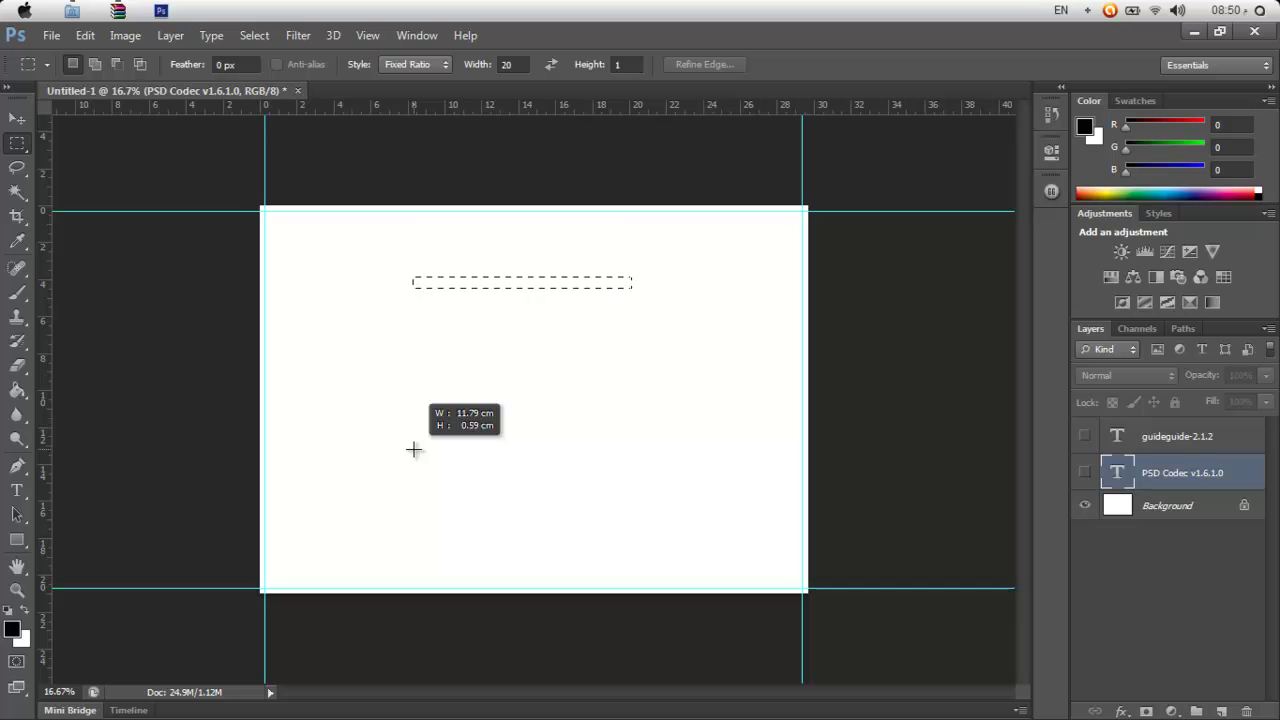
pyautogui.moveTo(414, 450); pyautogui.dragTo(334, 427)
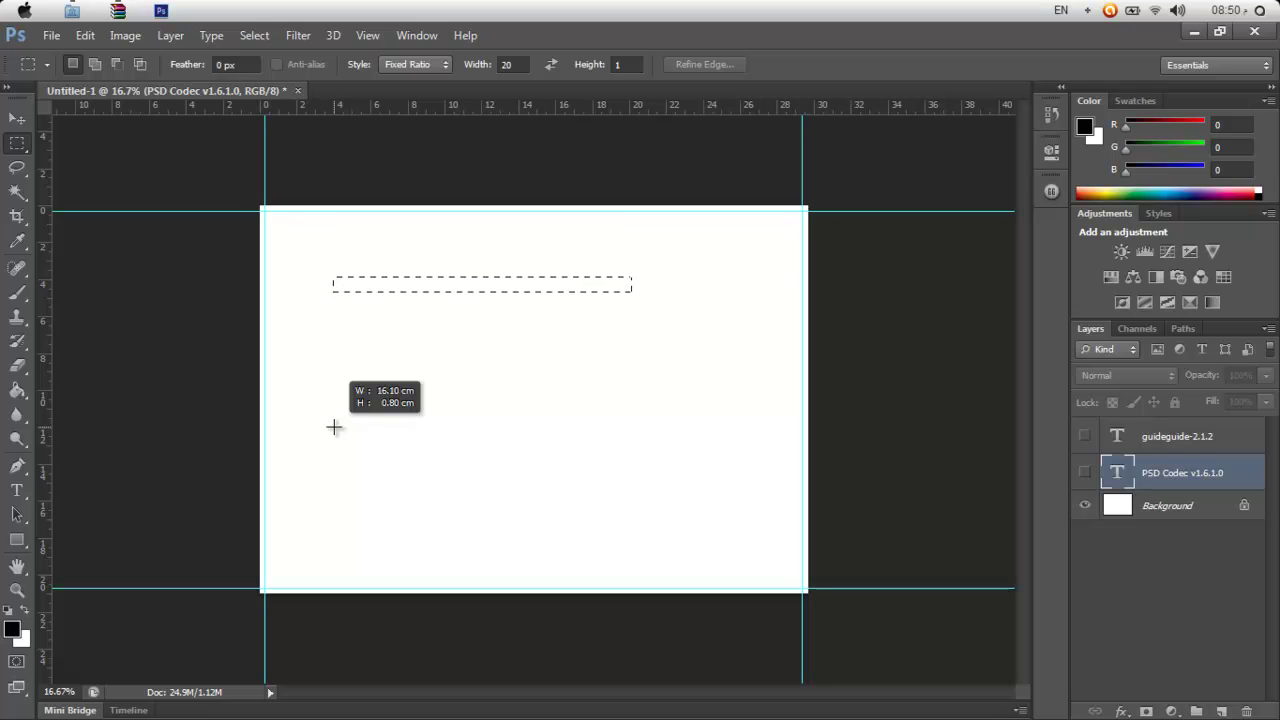
pyautogui.moveTo(334, 427); pyautogui.dragTo(448, 416)
# - Keep the marquee ratio's width at 20 and deselect the thin horizontal selection on the canvas
pyautogui.click(518, 64)
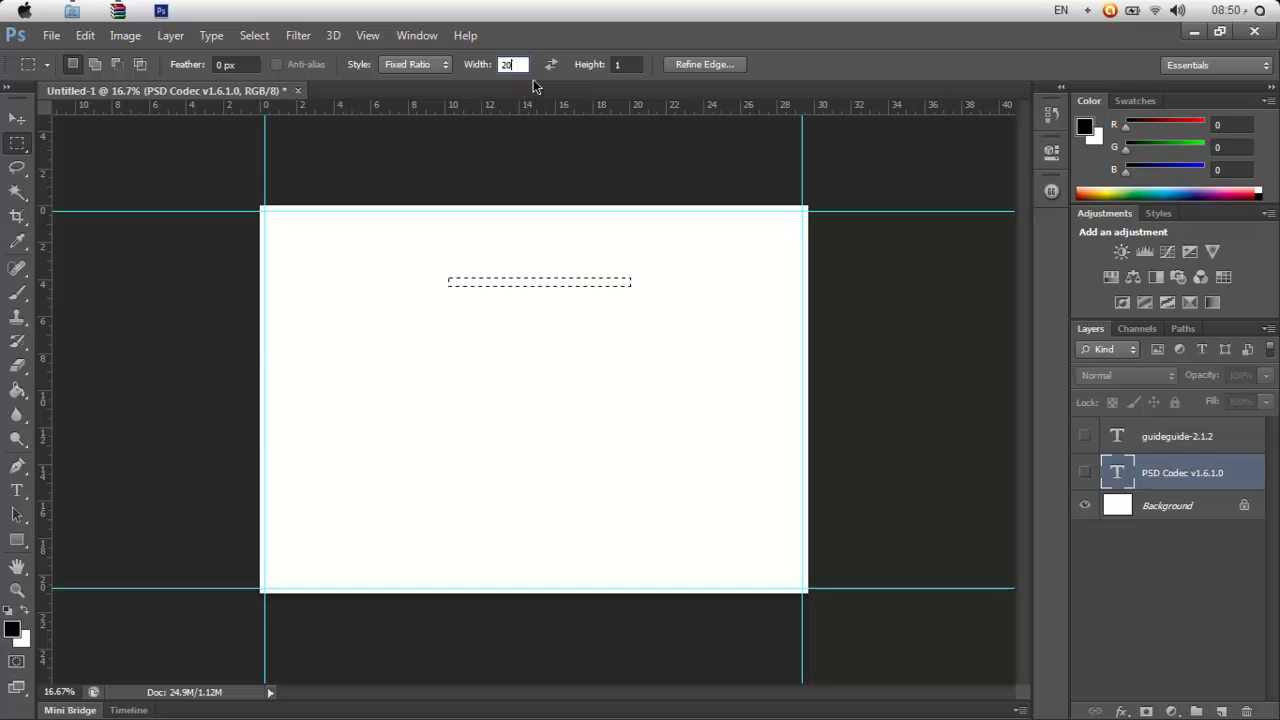
pyautogui.click(591, 257)
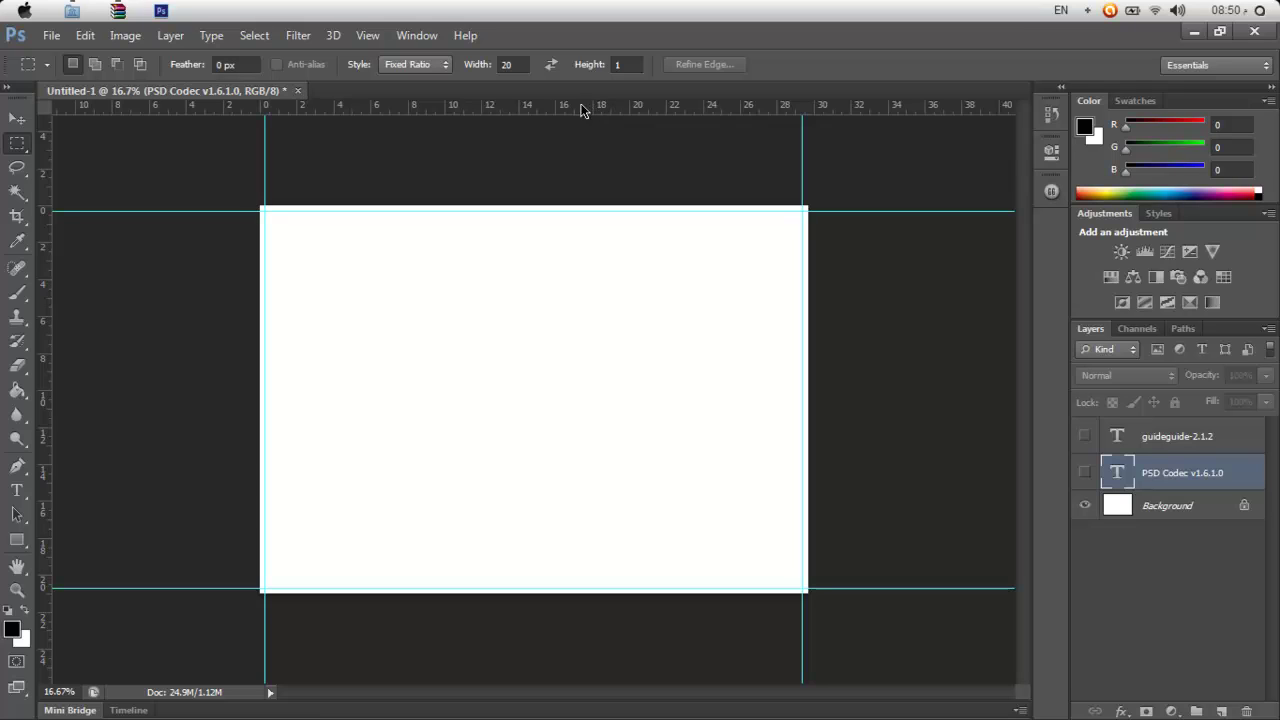
pyautogui.click(512, 65)
pyautogui.click(480, 249)
# - Change the rectangular marquee style to Fixed Size with a width and height of 12 cm
pyautogui.click(415, 70)
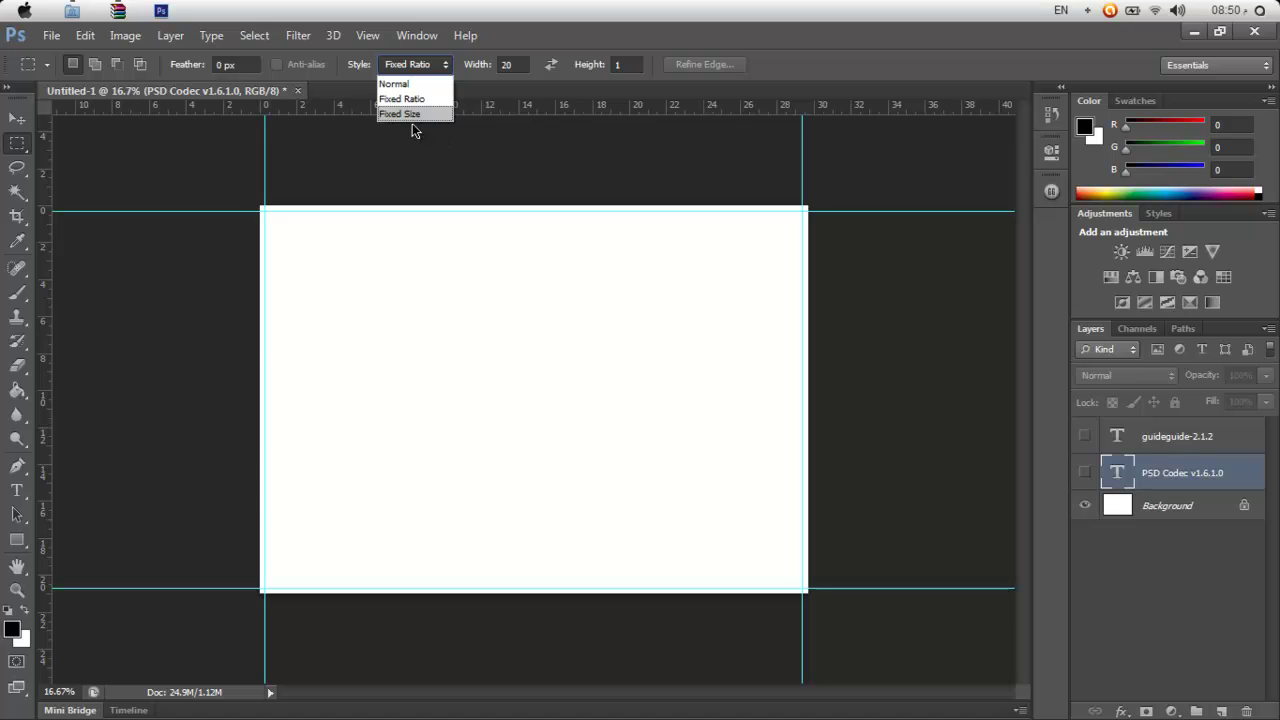
pyautogui.click(410, 113)
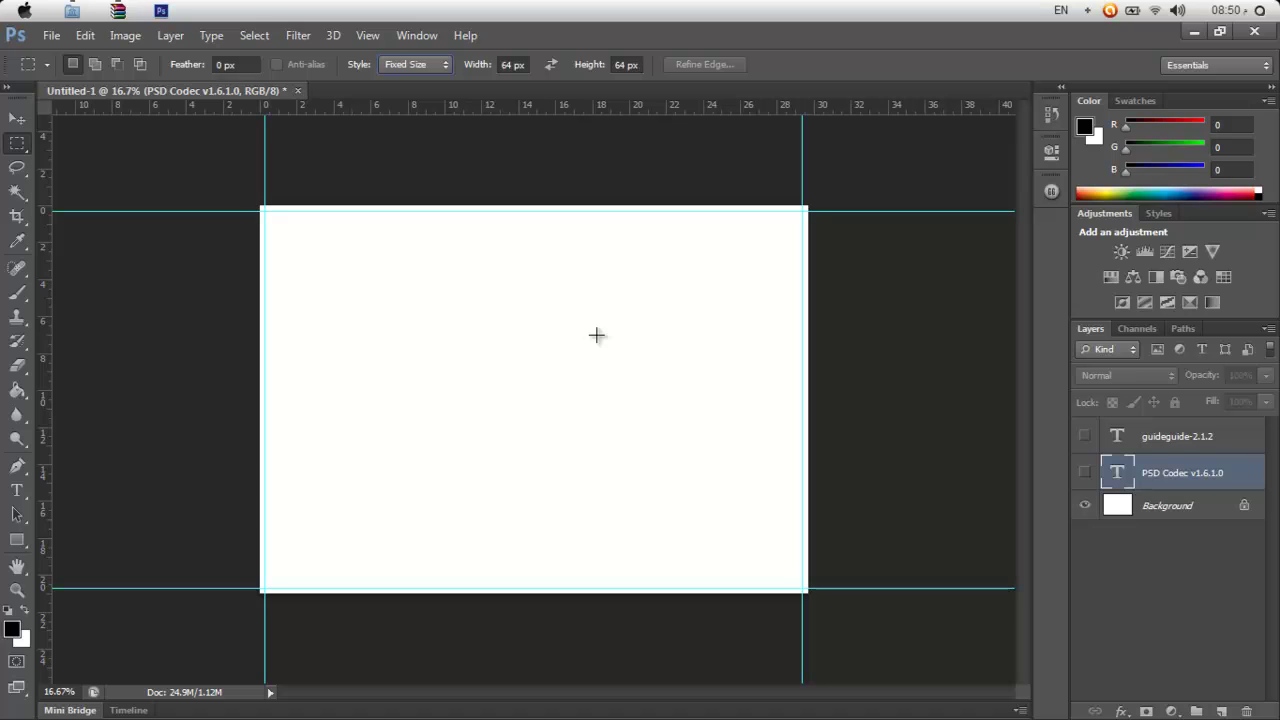
pyautogui.click(502, 65)
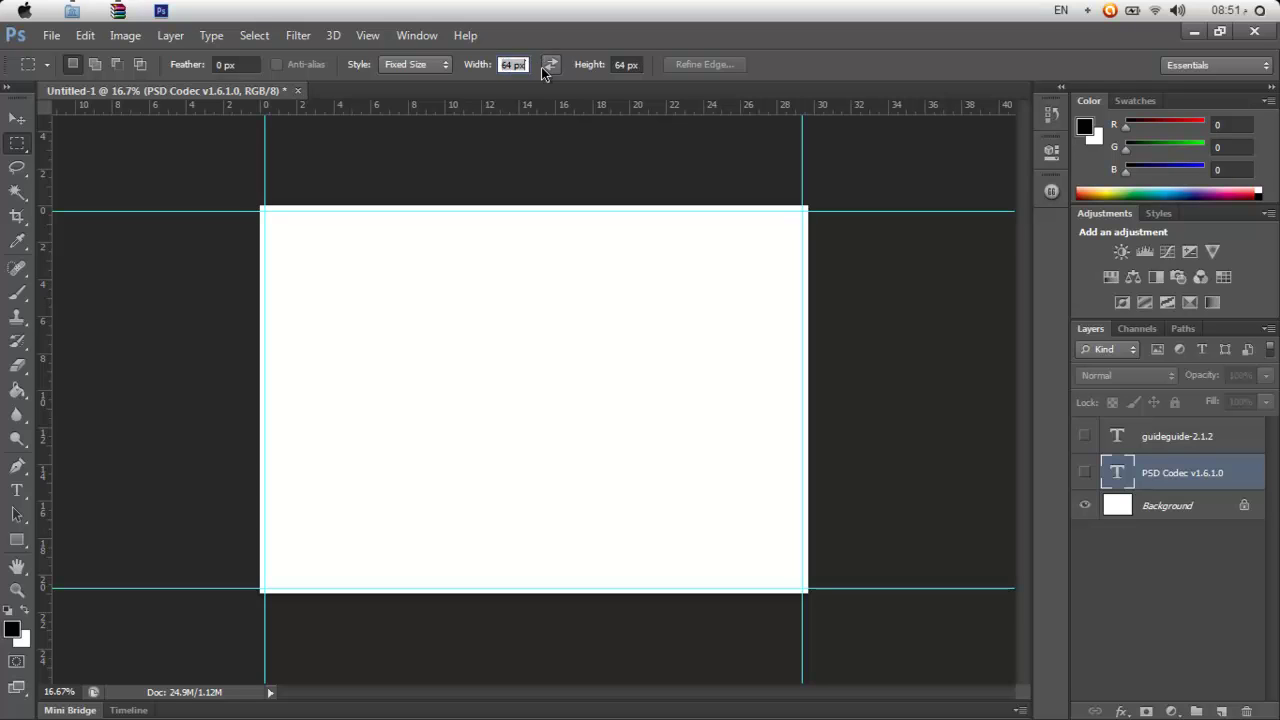
pyautogui.write('12 cm')
pyautogui.click(630, 65)
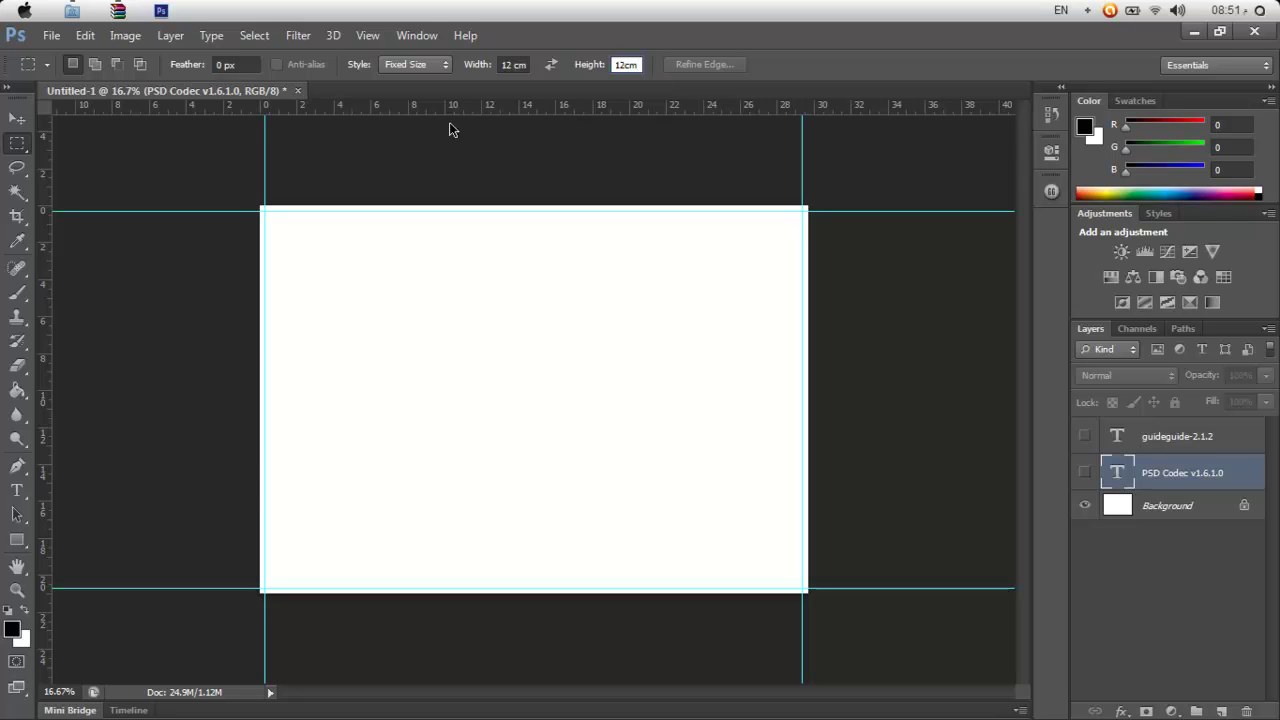
# - Switch to the Elliptical Marquee Tool and set its style to Fixed Size
pyautogui.click(22, 143)
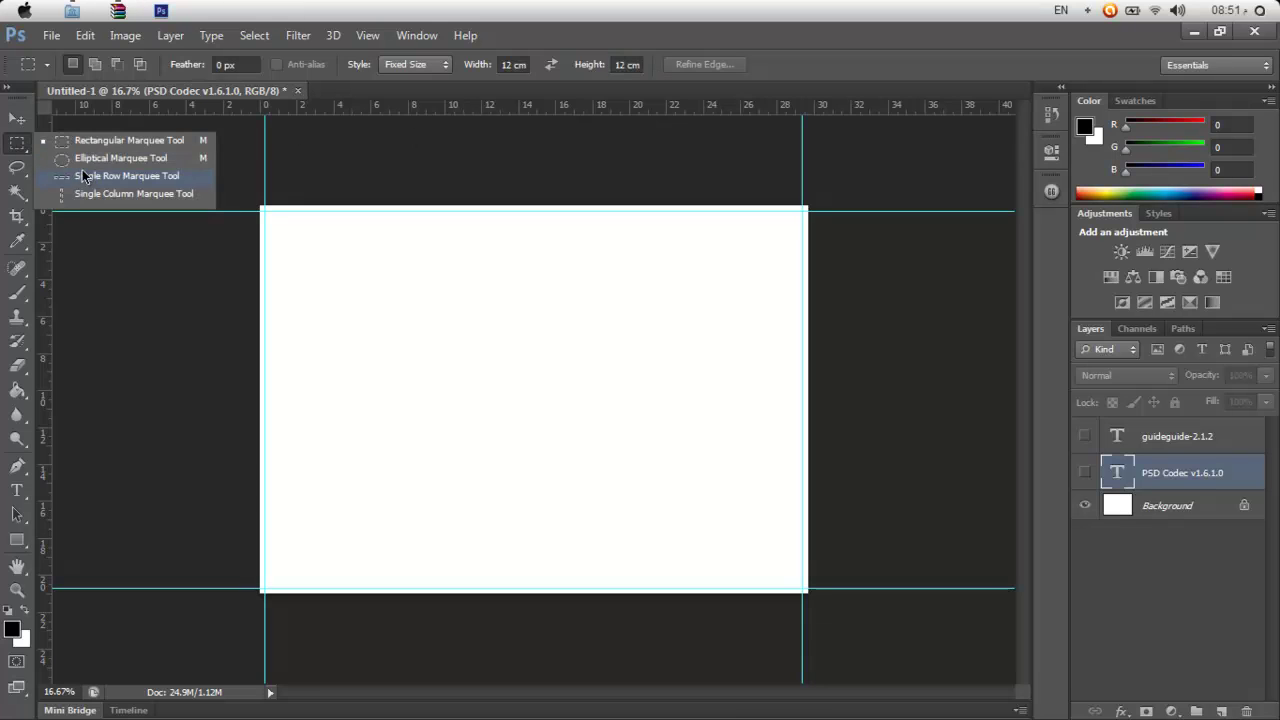
pyautogui.click(88, 159)
pyautogui.click(443, 66)
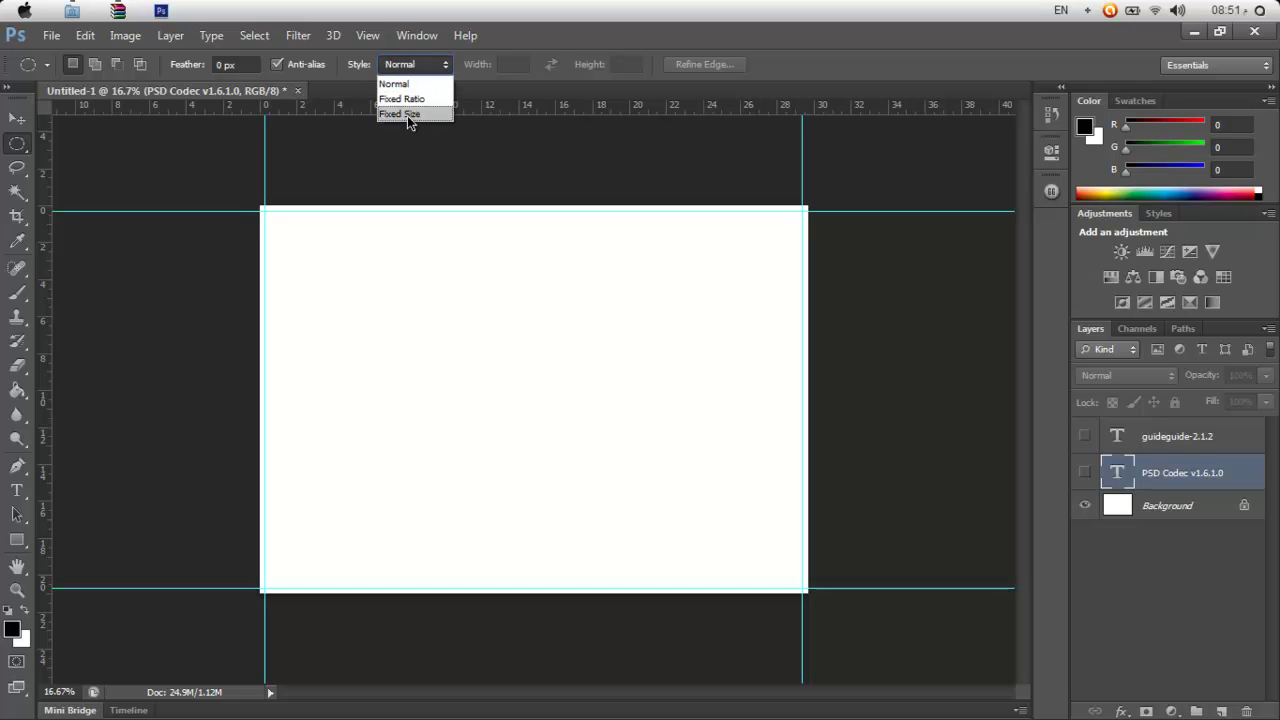
pyautogui.click(407, 114)
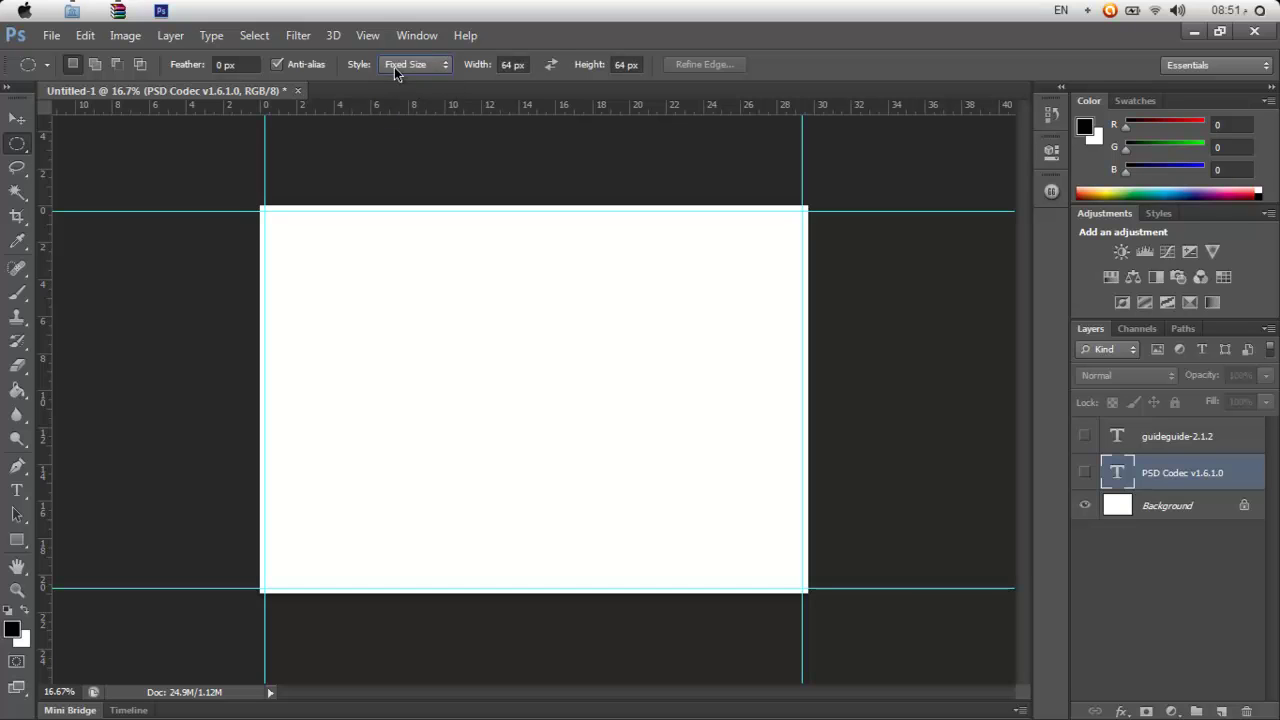
# - Set the elliptical marquee's width and height to 12 cm and place the circular selection near the middle of the canvas
pyautogui.click(503, 65)
pyautogui.click(618, 64)
pyautogui.press('Return')
pyautogui.click(642, 66)
pyautogui.write('12 c')
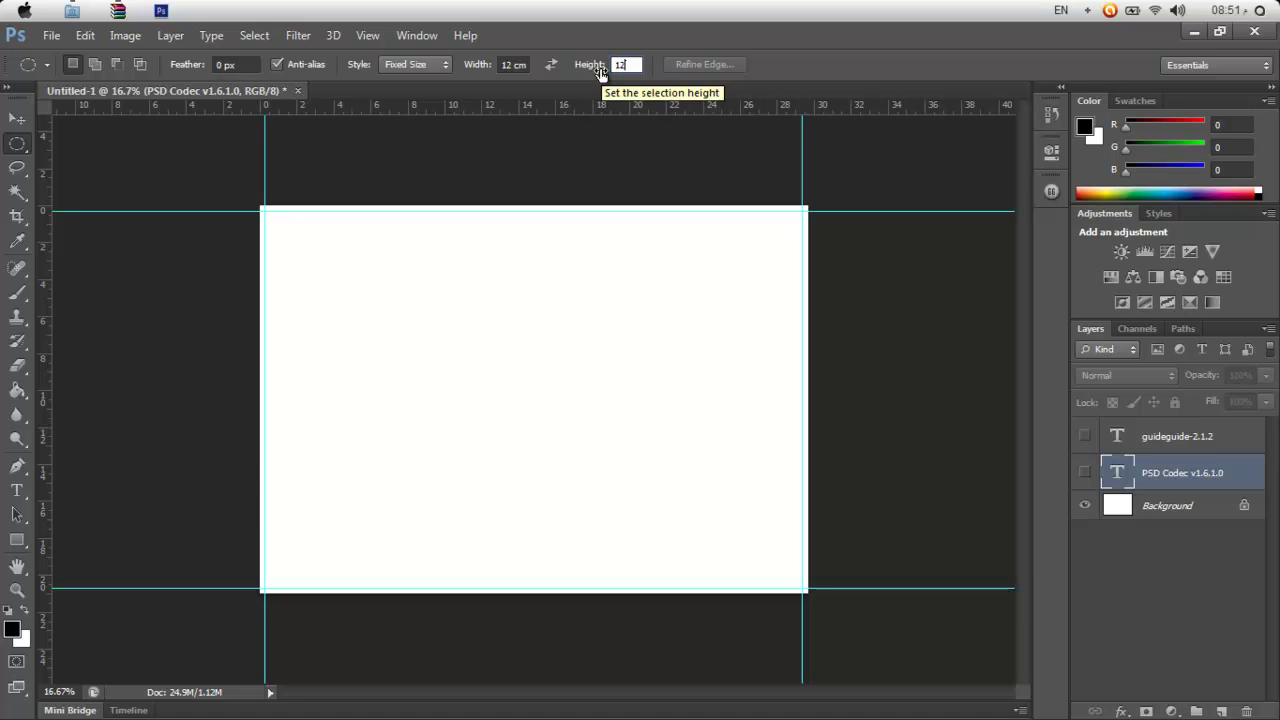
pyautogui.write('m')
pyautogui.click(545, 420)
pyautogui.moveTo(687, 518); pyautogui.dragTo(563, 383)
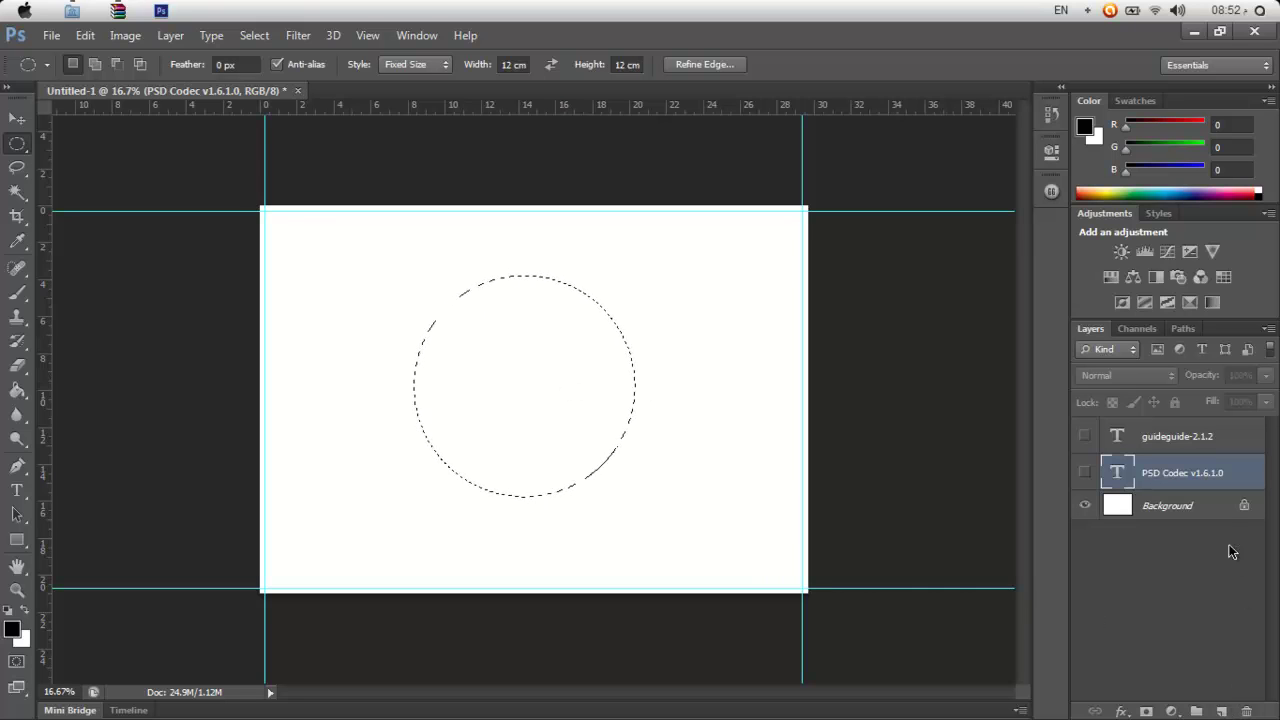
# - Add a new layer, fill the circular selection with red at 100% opacity in Normal mode, and deselect it
pyautogui.click(1222, 711)
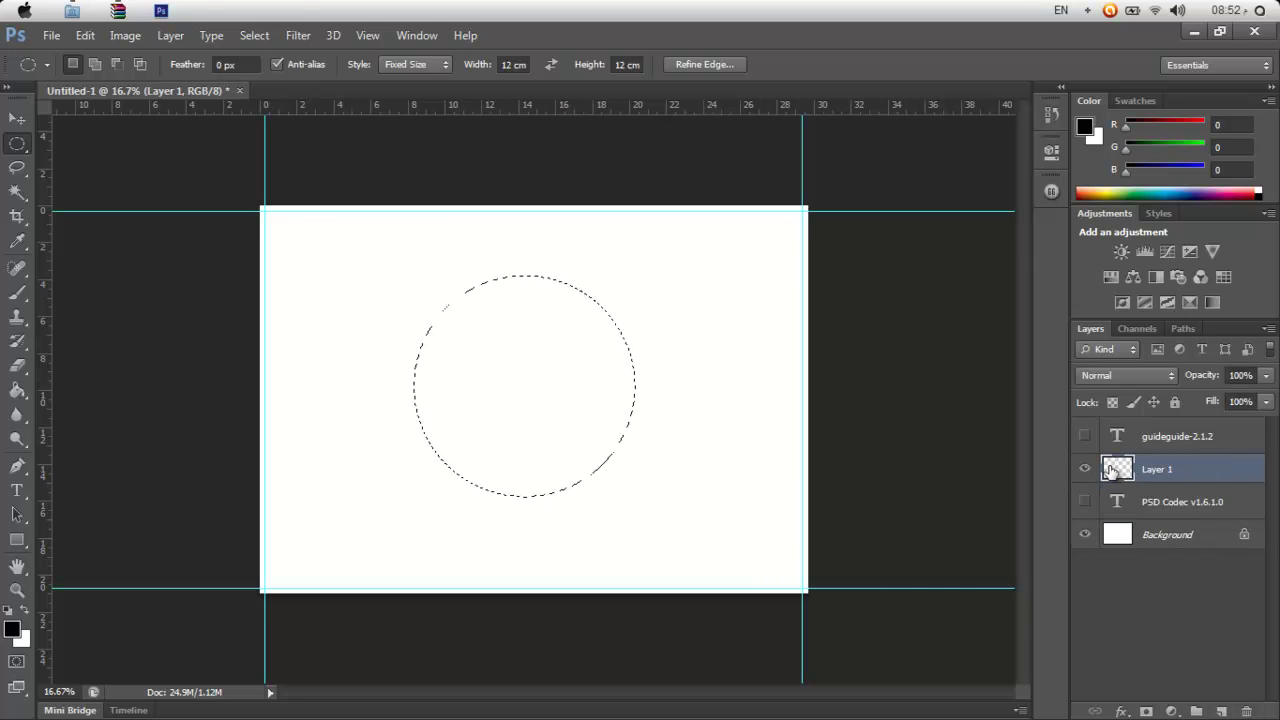
pyautogui.click(85, 37)
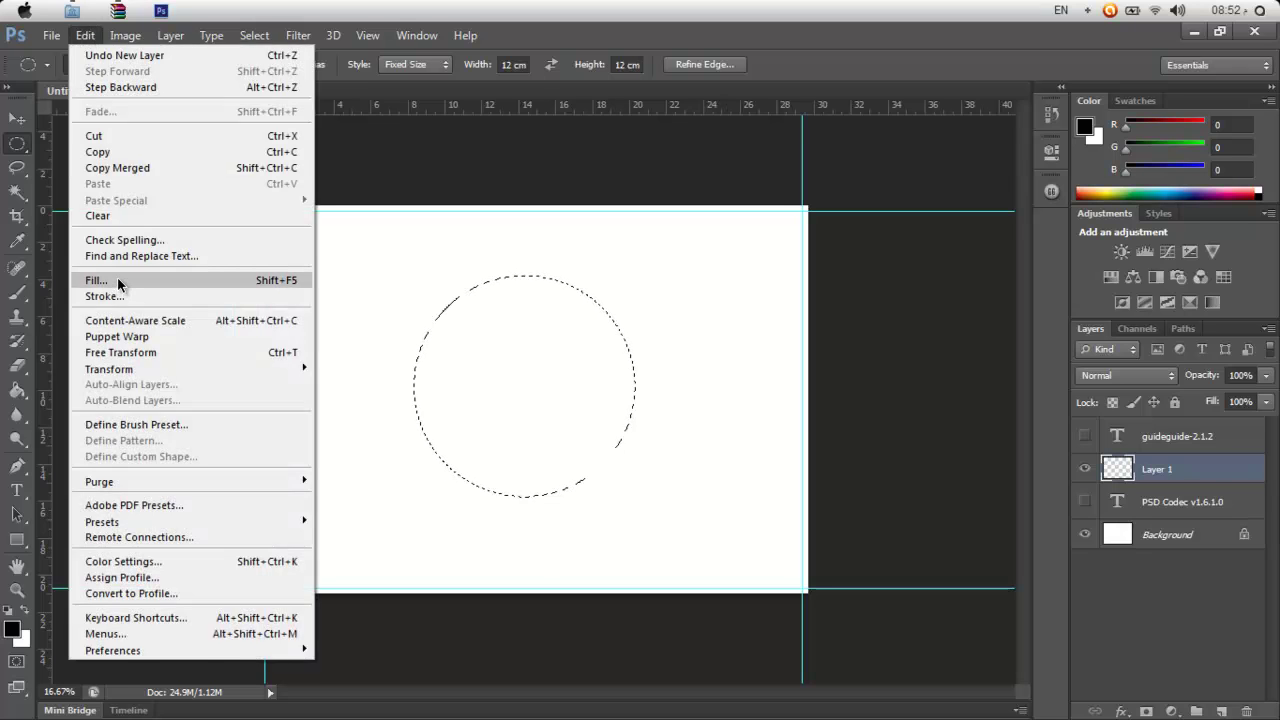
pyautogui.click(117, 278)
pyautogui.click(604, 211)
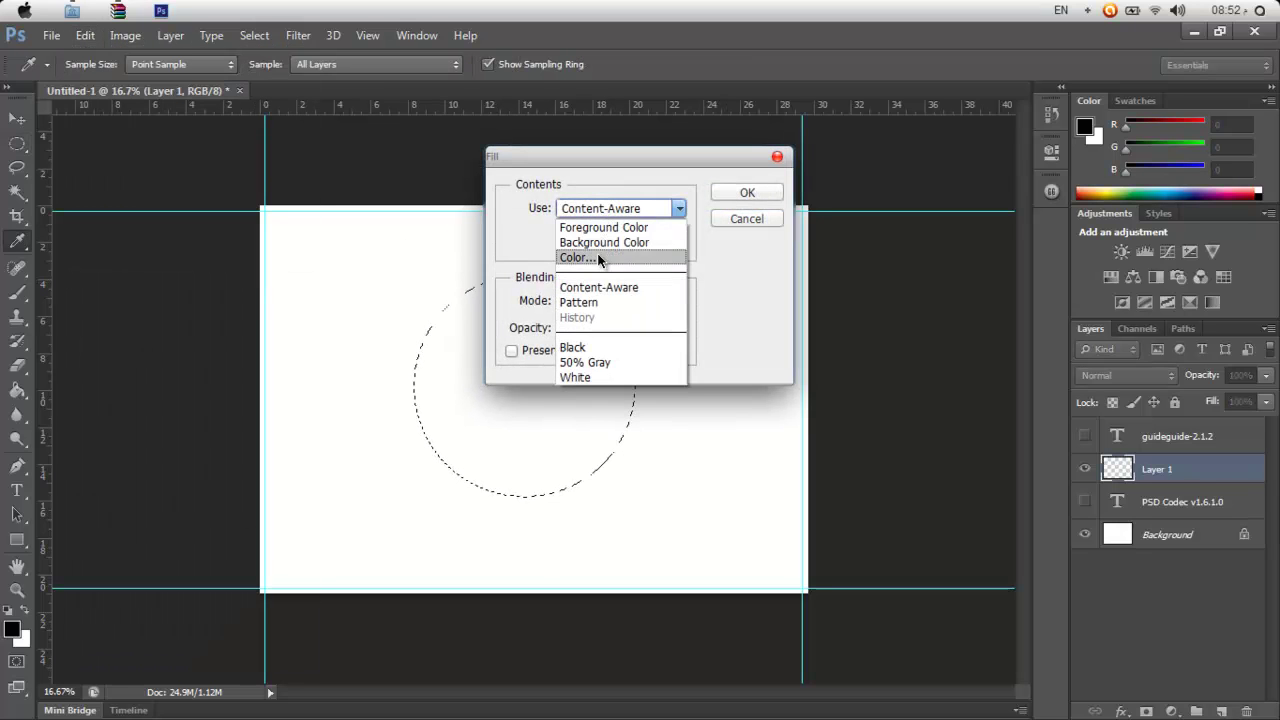
pyautogui.click(600, 262)
pyautogui.click(562, 215)
pyautogui.click(606, 192)
pyautogui.click(785, 160)
pyautogui.moveTo(626, 168); pyautogui.dragTo(769, 186)
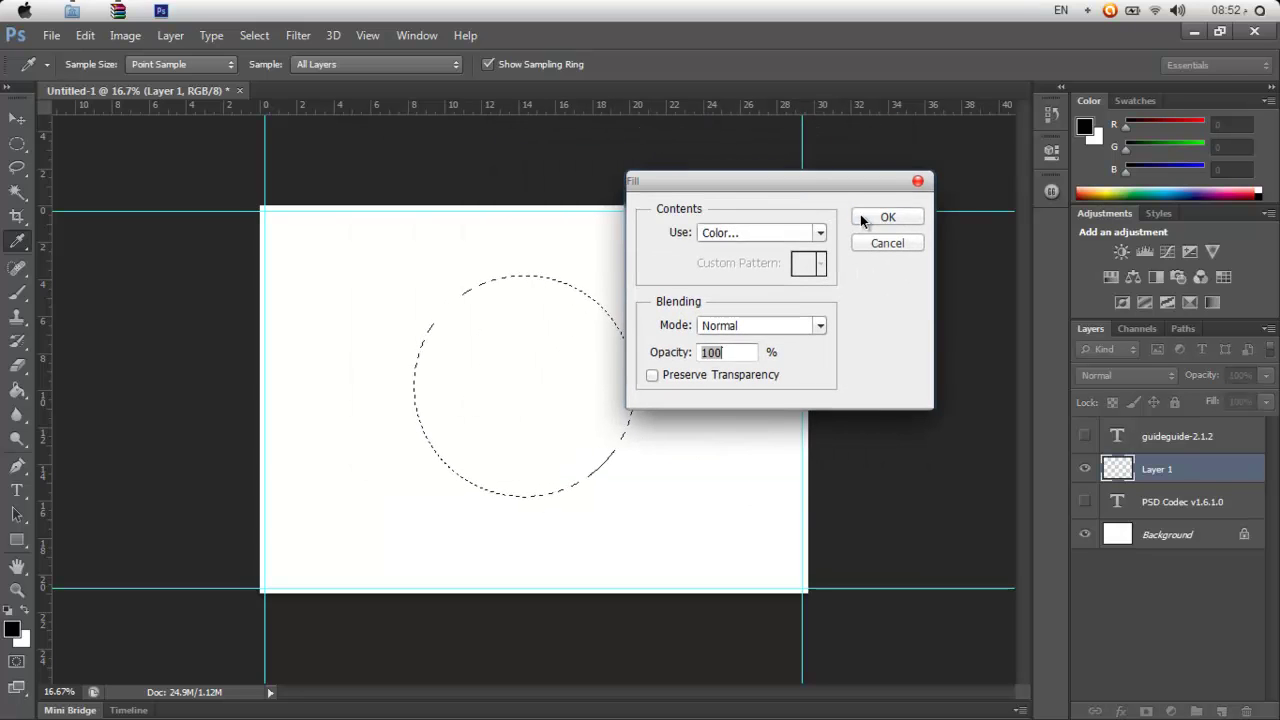
pyautogui.click(862, 215)
pyautogui.press('m')
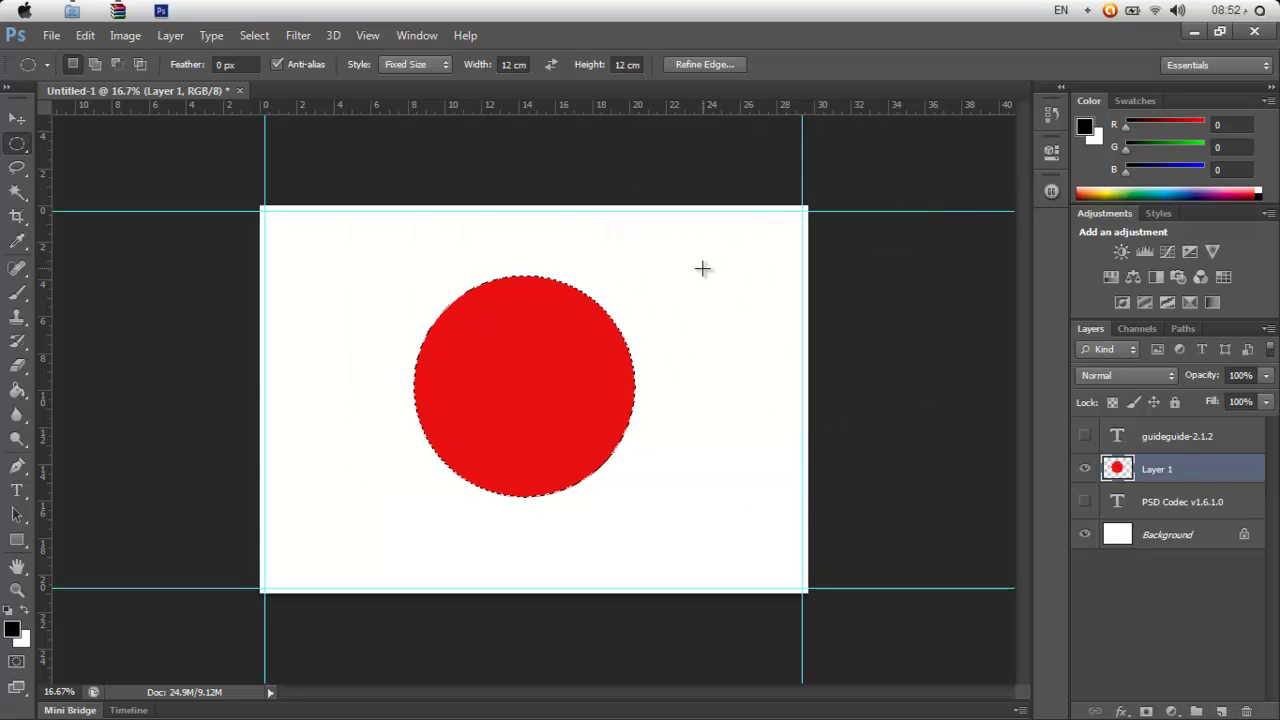
pyautogui.hotkey('ctrl', 'd')
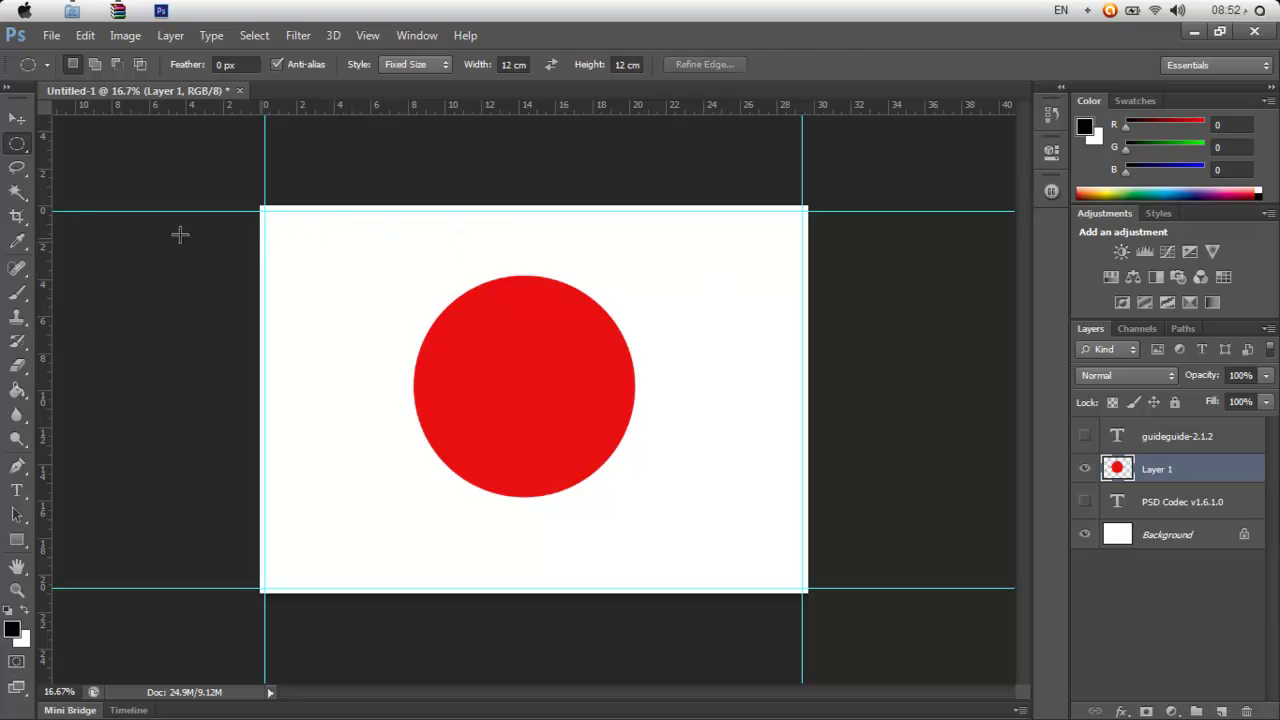
# - Move the red circle slightly down and to the left with the Move tool, and hide its layer
pyautogui.click(17, 119)
pyautogui.moveTo(601, 376); pyautogui.dragTo(576, 434)
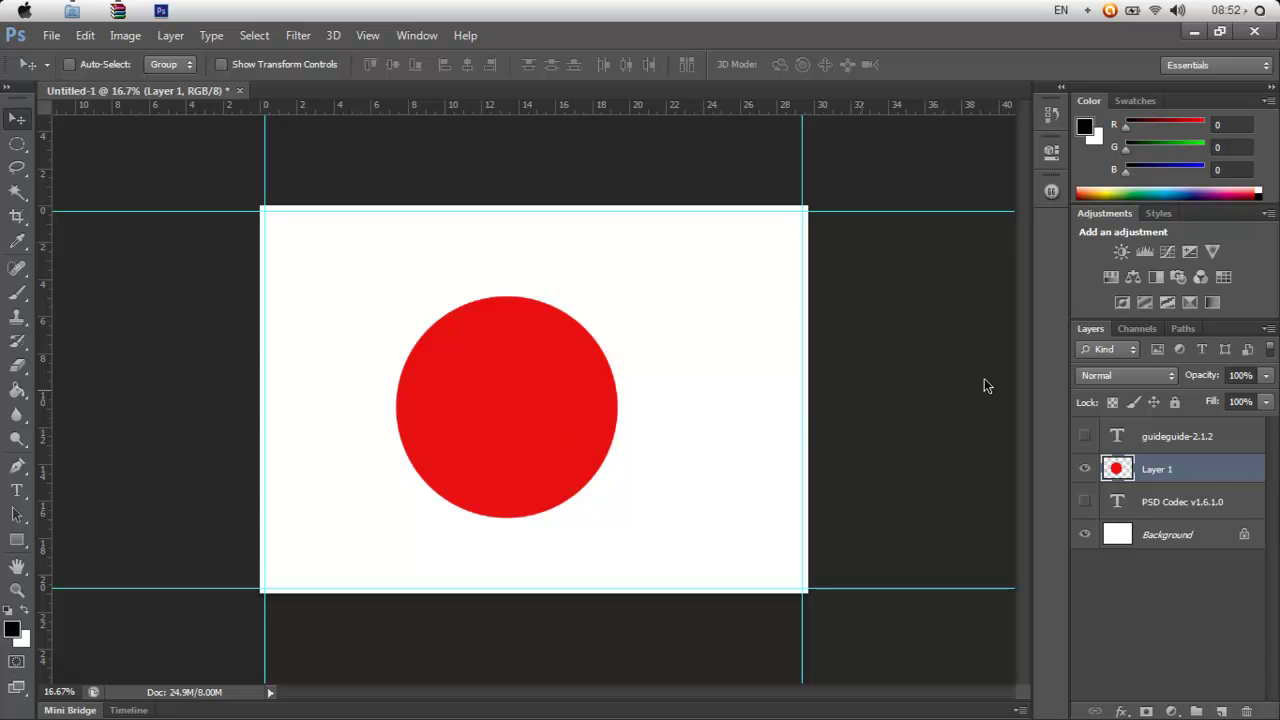
pyautogui.click(1085, 469)
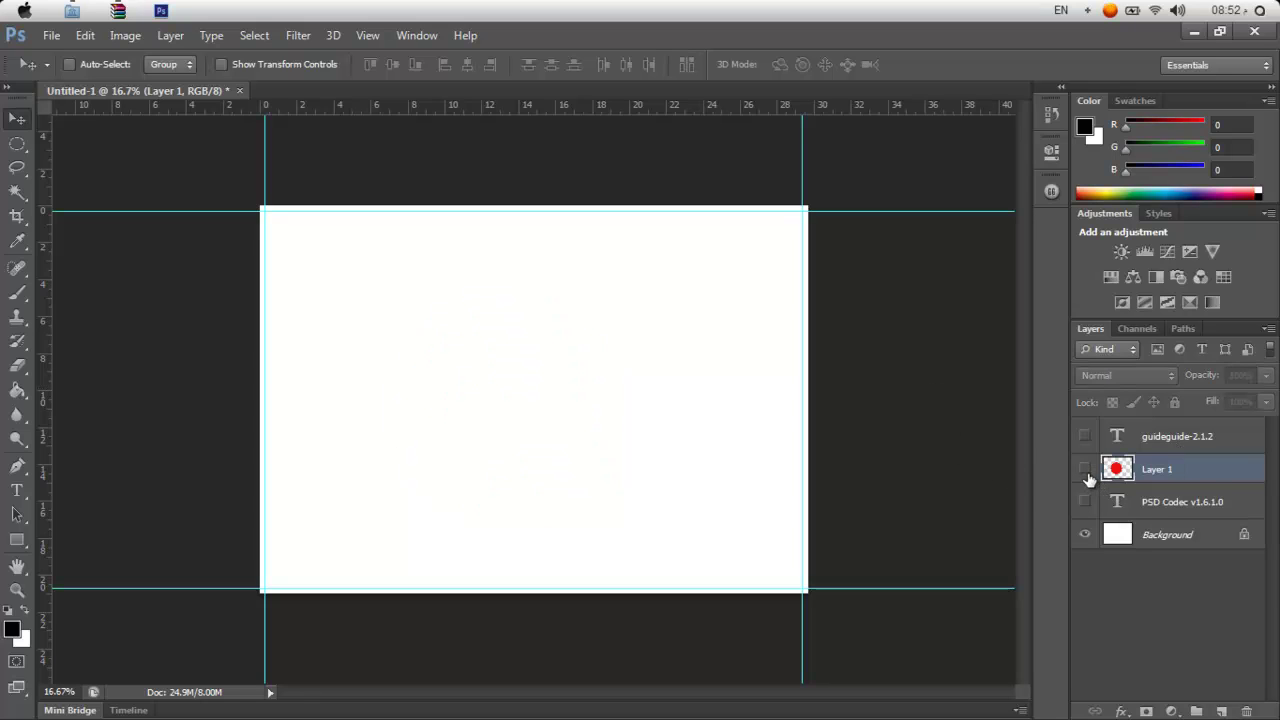
# - Return to the Elliptical Marquee Tool and change its style to Fixed Ratio
pyautogui.moveTo(17, 142); pyautogui.dragTo(87, 163)
pyautogui.click(419, 69)
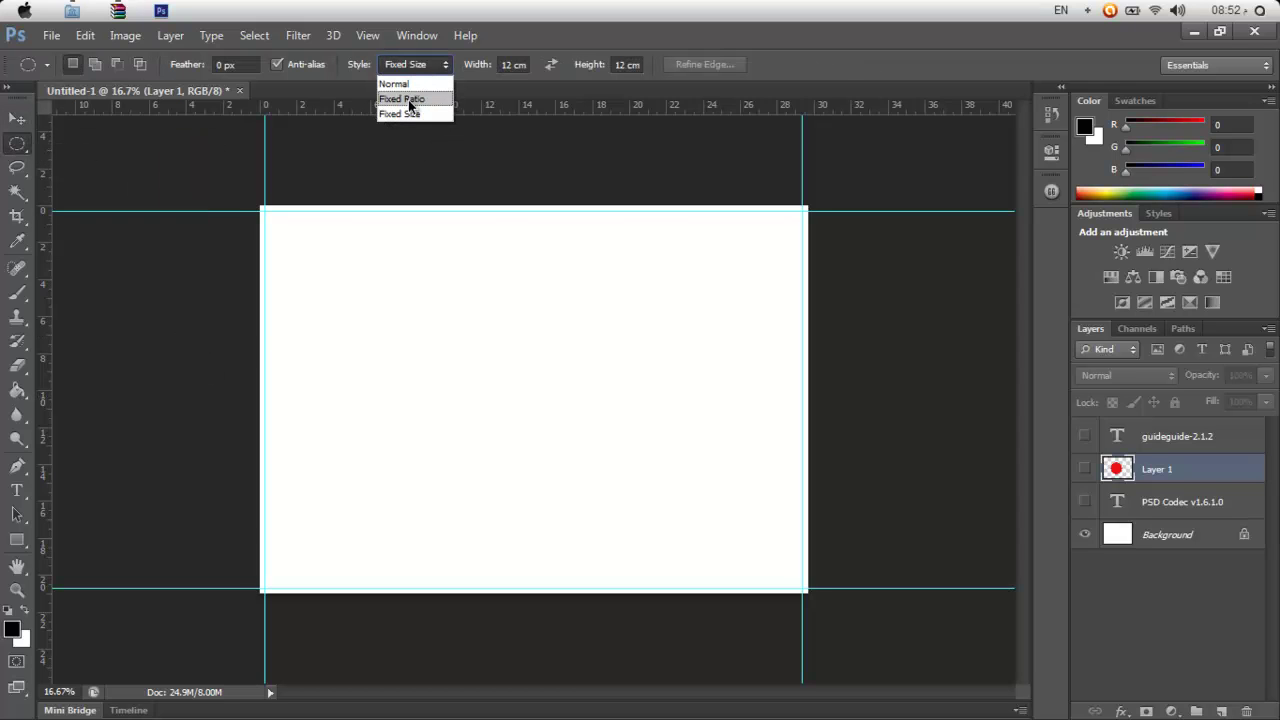
pyautogui.click(410, 101)
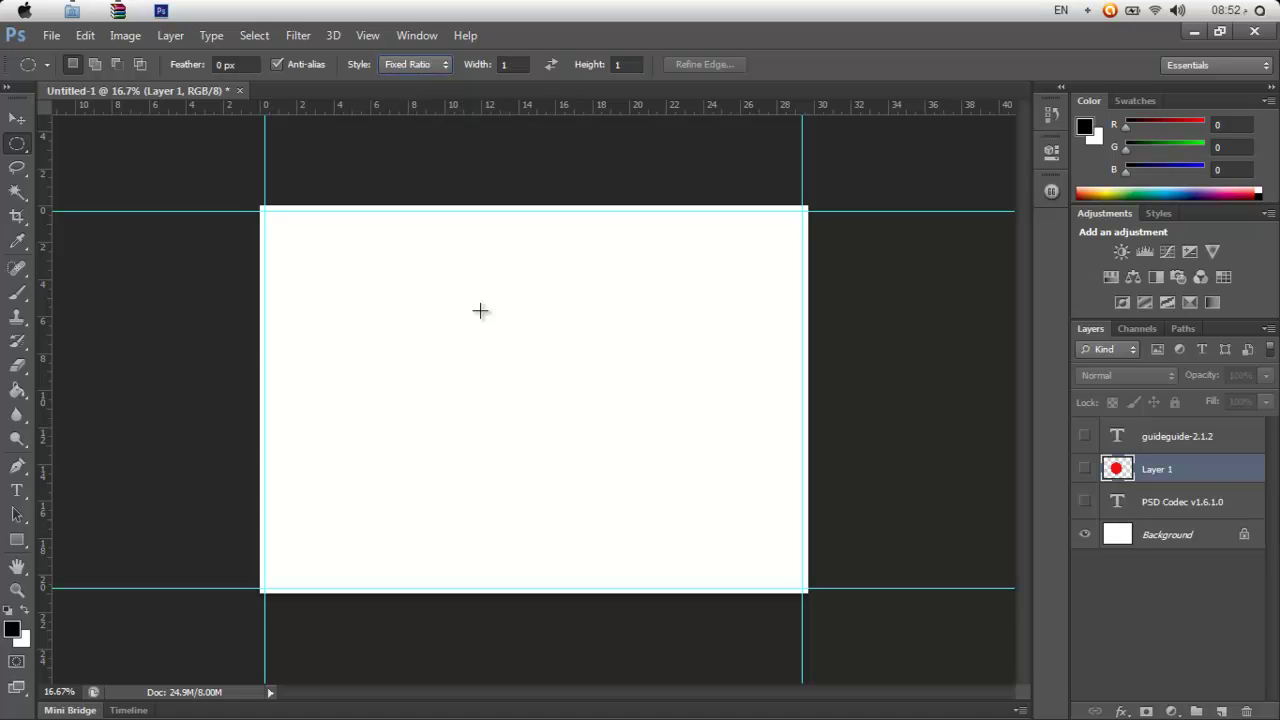
pyautogui.click(507, 66)
pyautogui.doubleClick(504, 67)
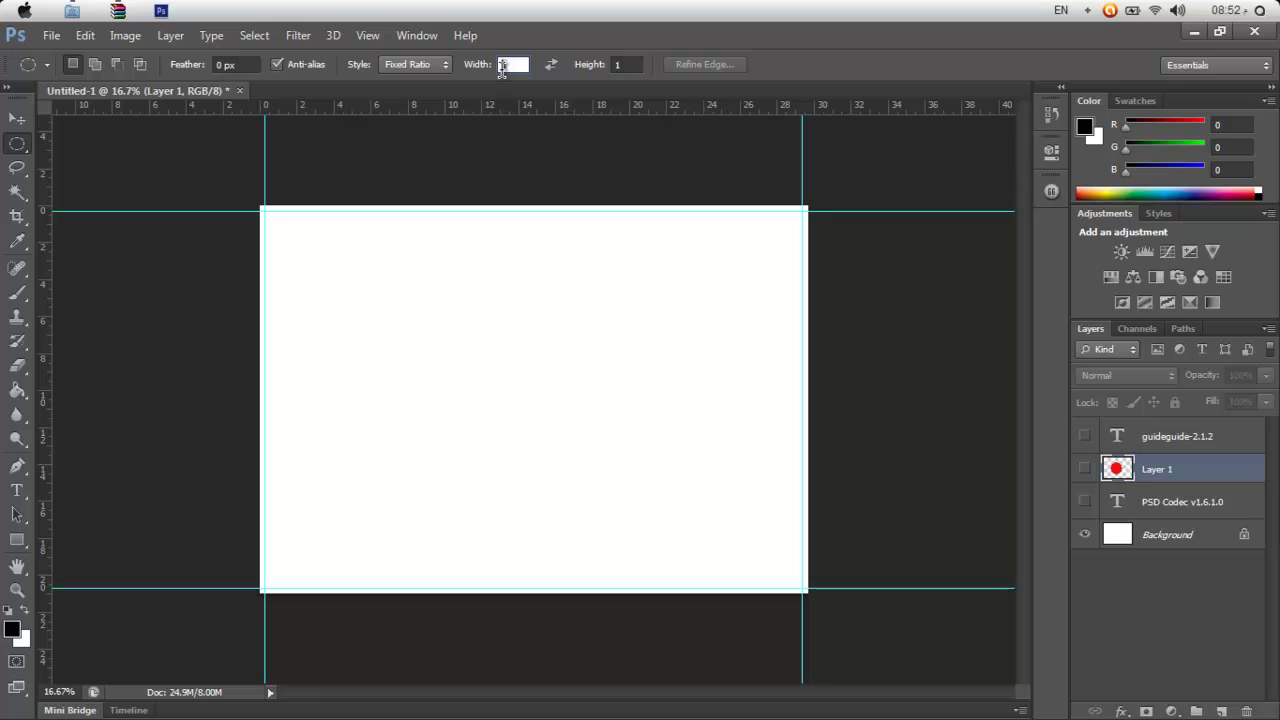
pyautogui.press('Return')
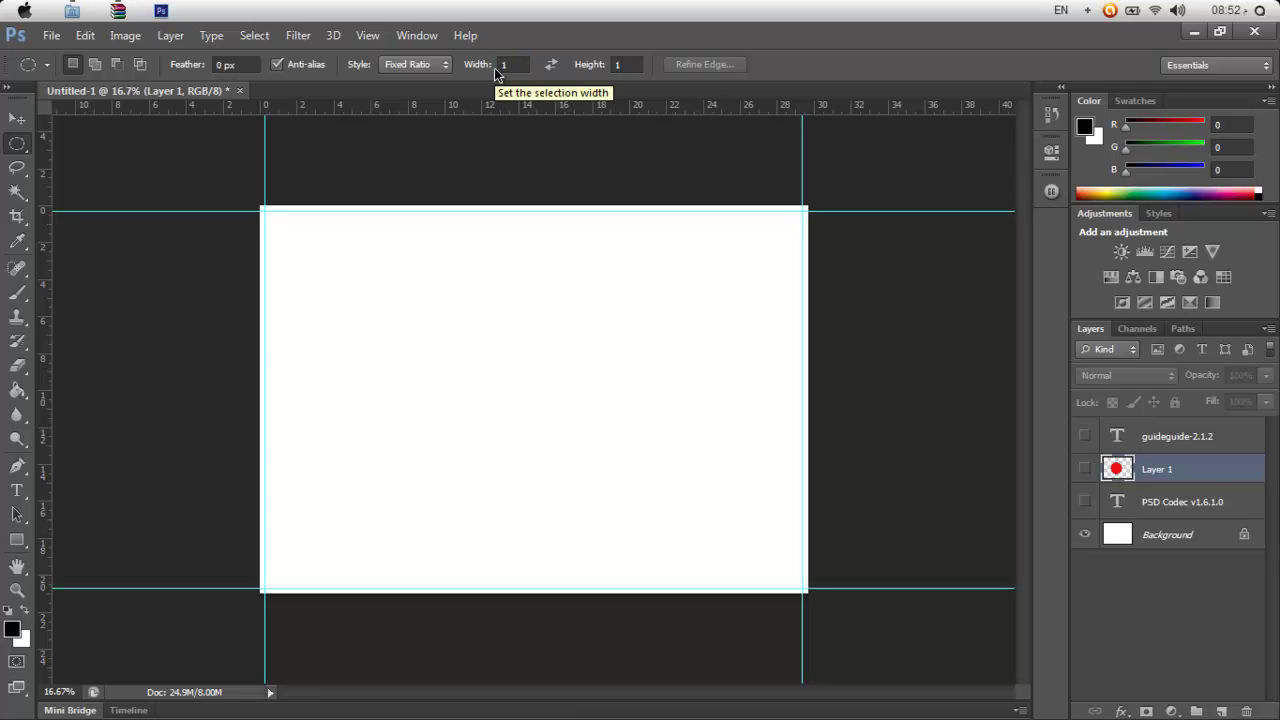
# - Set the marquee ratio to width 20 and height 10, and draw an elliptical selection about 14 × 7 cm in the canvas's upper middle
pyautogui.doubleClick(505, 68)
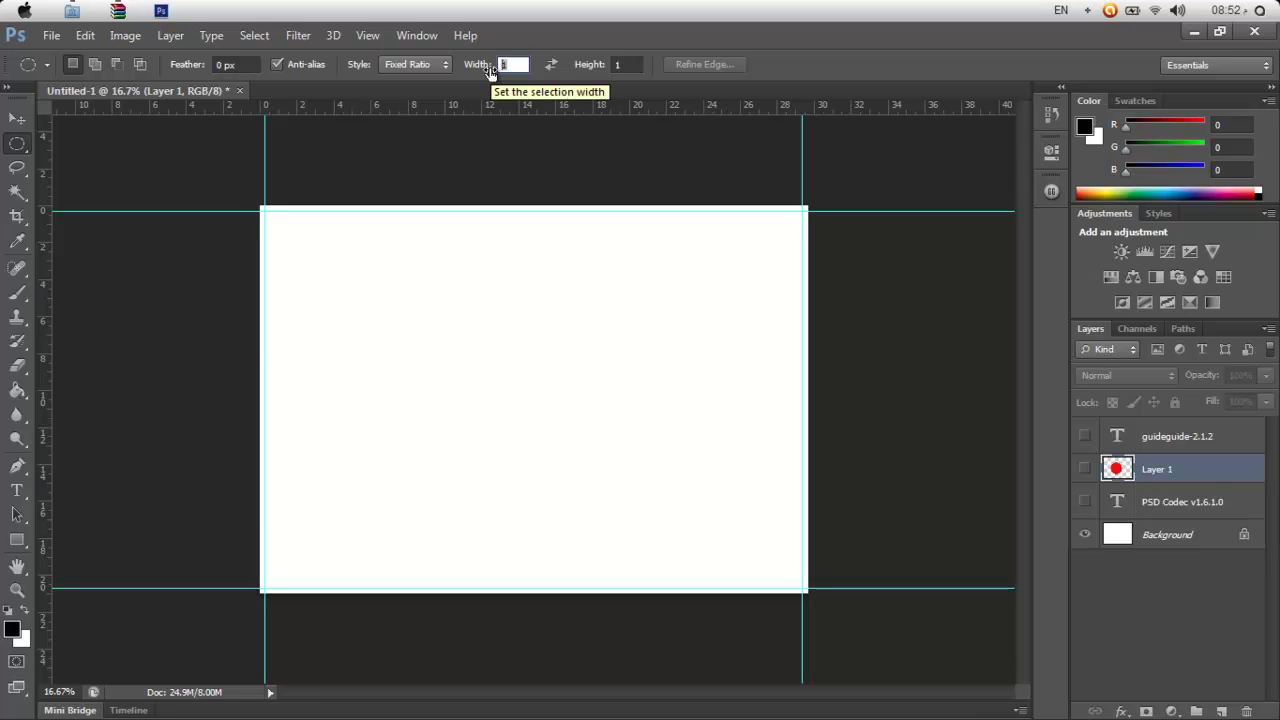
pyautogui.write('20')
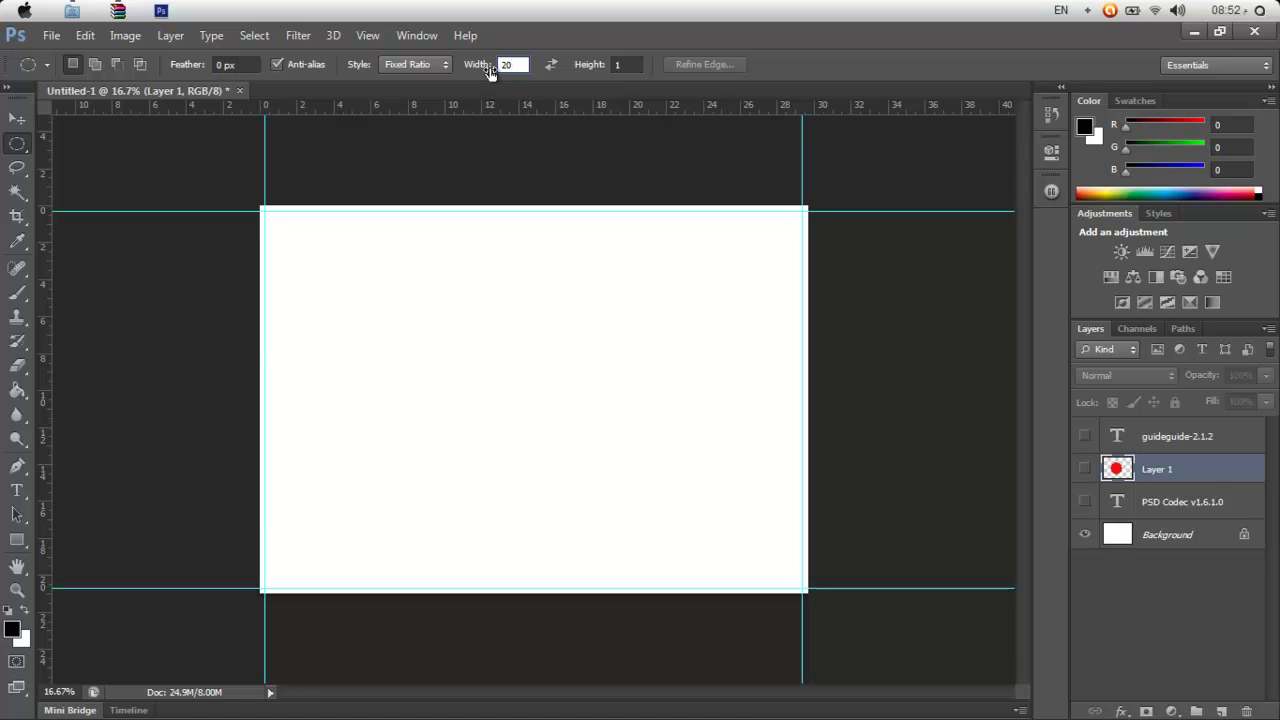
pyautogui.doubleClick(620, 65)
pyautogui.write('10')
pyautogui.moveTo(647, 277); pyautogui.dragTo(386, 429)
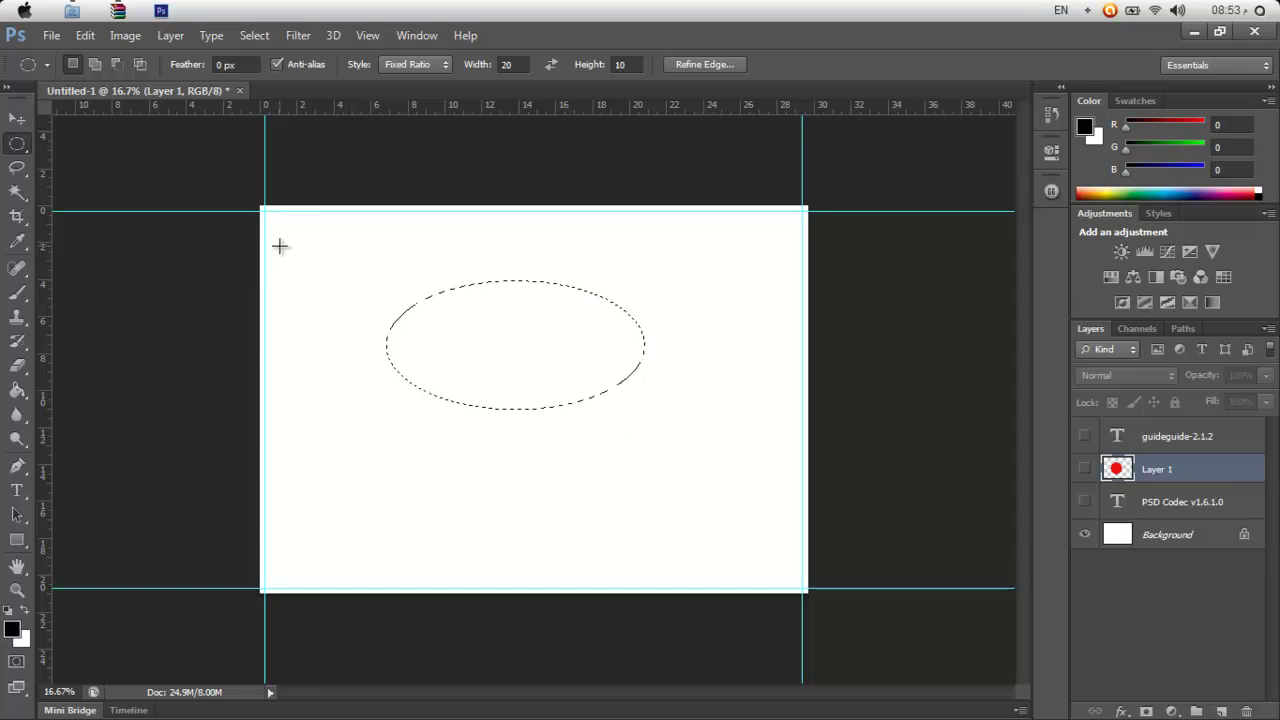
# - Add a new layer and stroke the elliptical selection with a 1 px black line located at the center
pyautogui.click(86, 36)
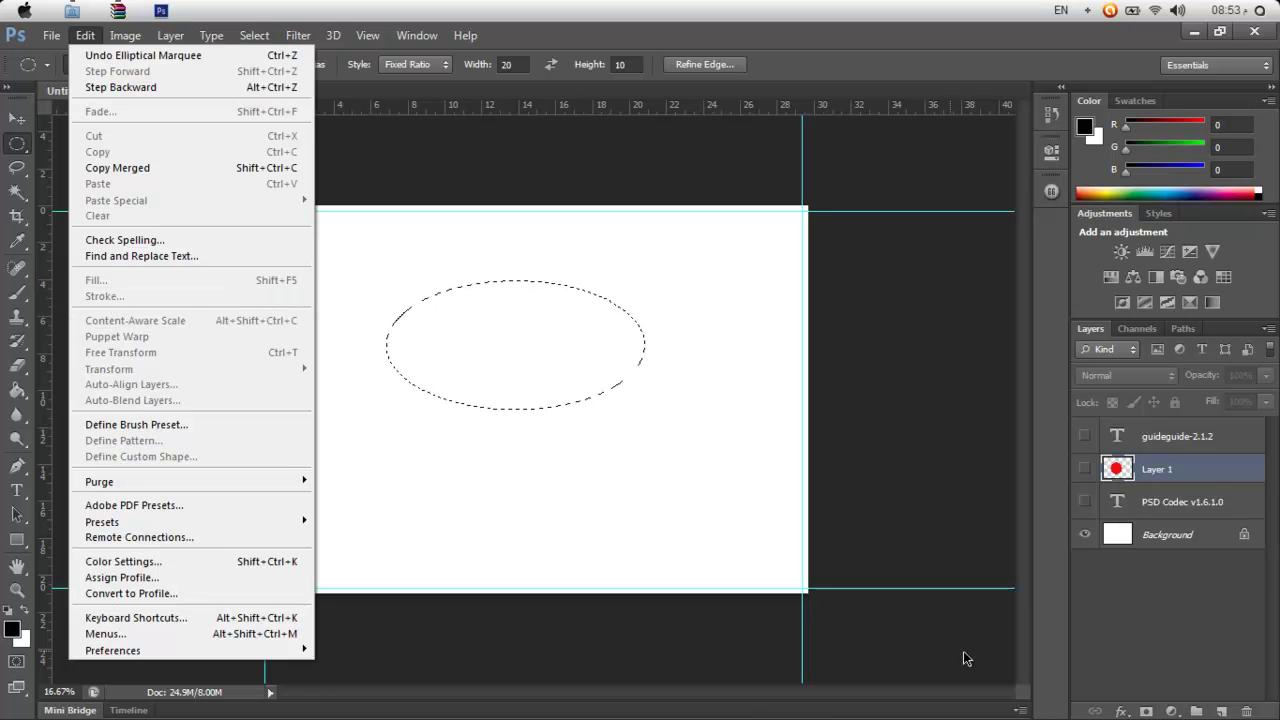
pyautogui.click(1222, 711)
pyautogui.click(1221, 711)
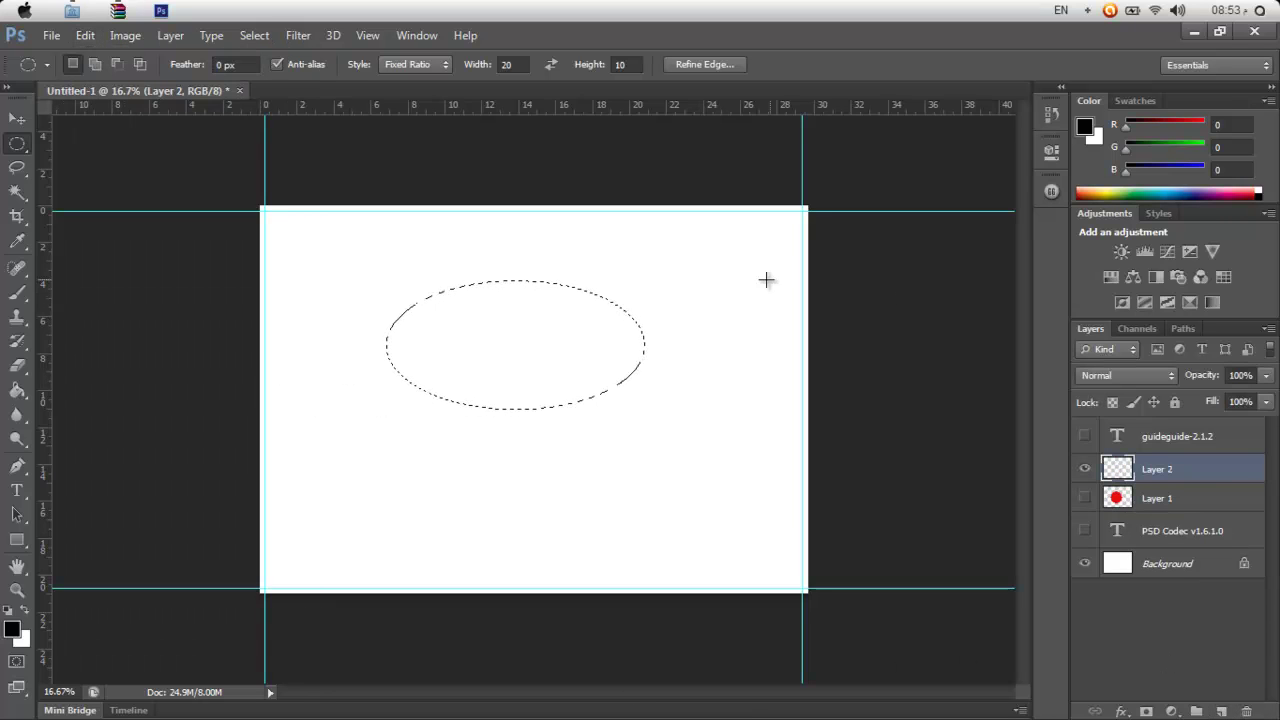
pyautogui.click(85, 35)
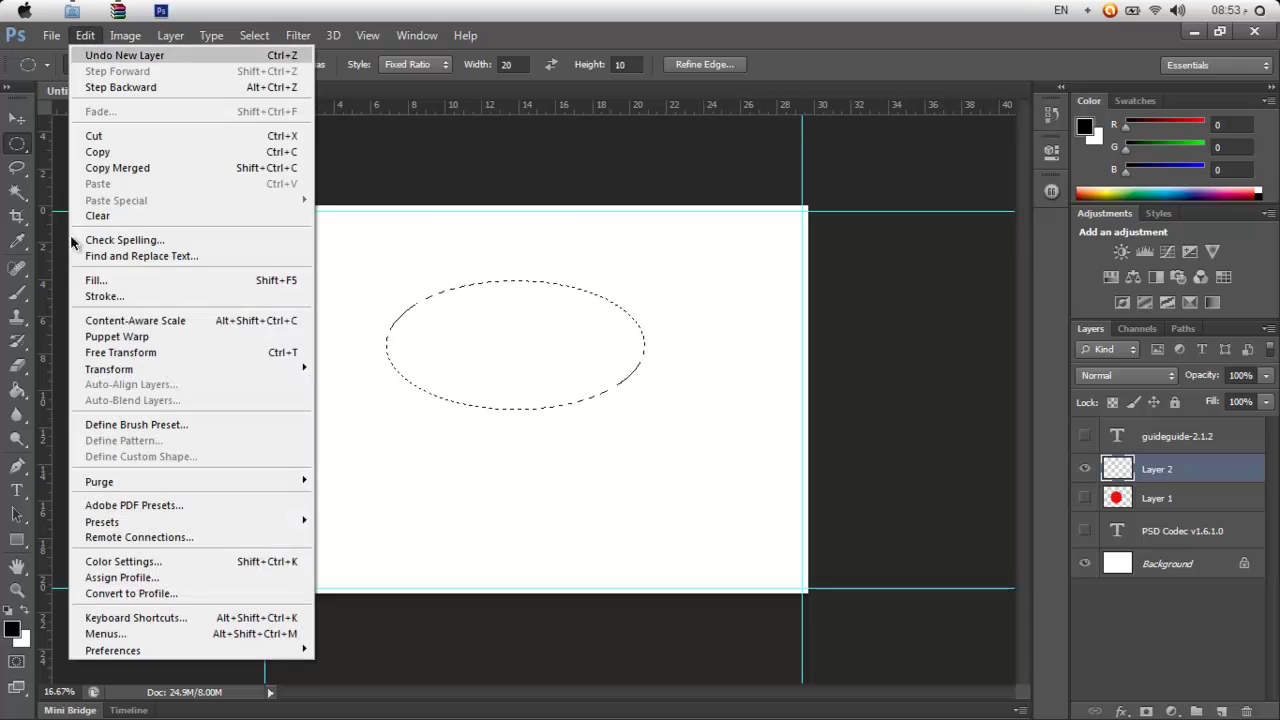
pyautogui.click(146, 298)
pyautogui.moveTo(683, 143); pyautogui.dragTo(785, 177)
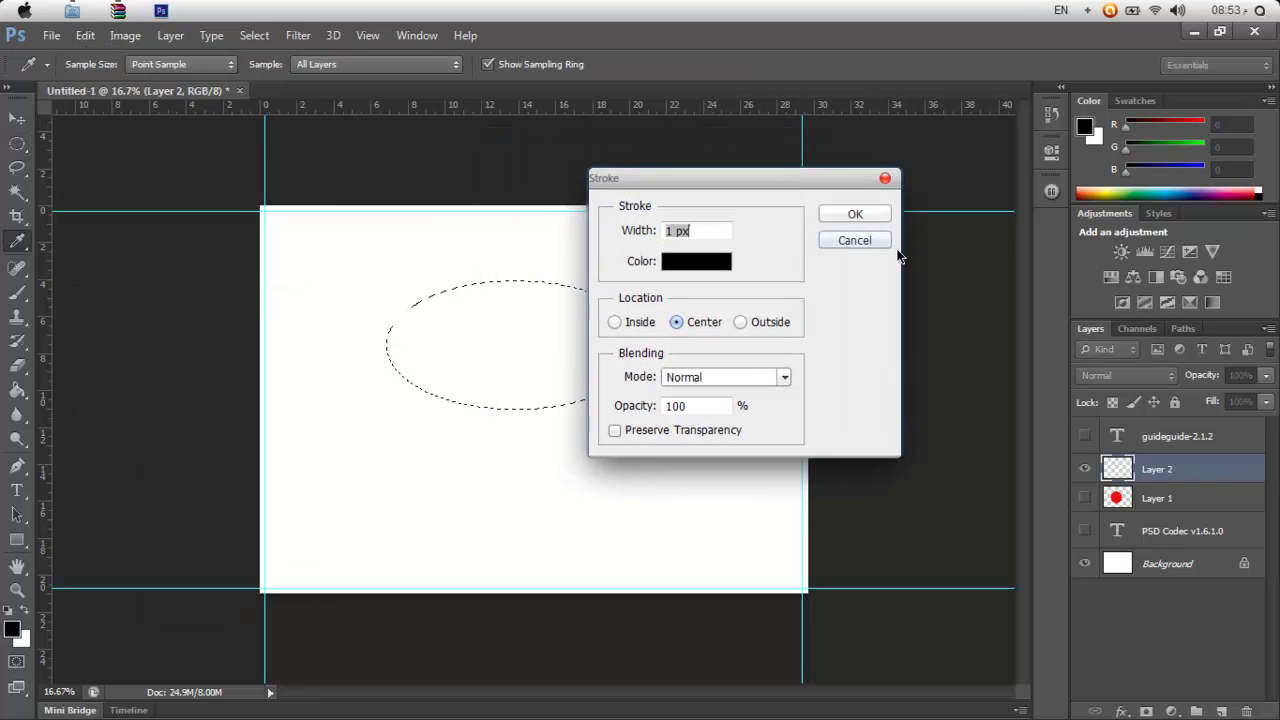
pyautogui.click(851, 210)
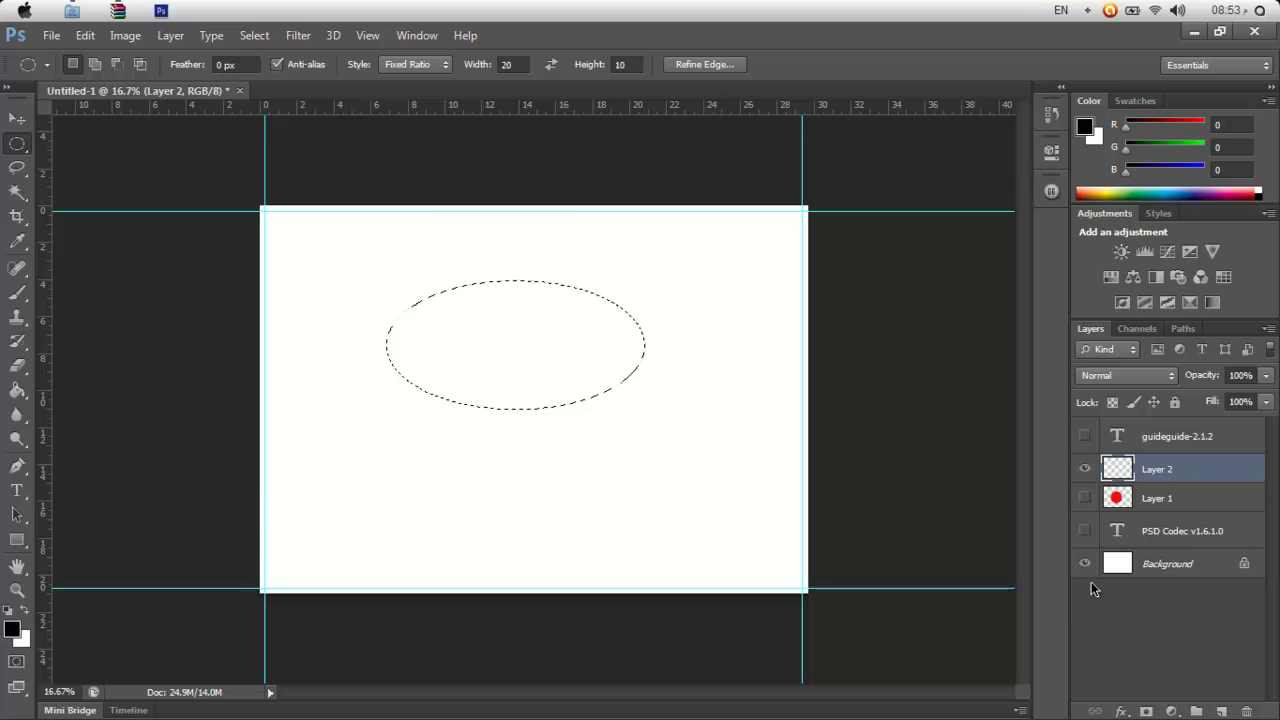
# - Stroke the elliptical selection again with a wider black line located at the center, and deselect it
pyautogui.click(50, 35)
pyautogui.click(50, 35)
pyautogui.click(88, 37)
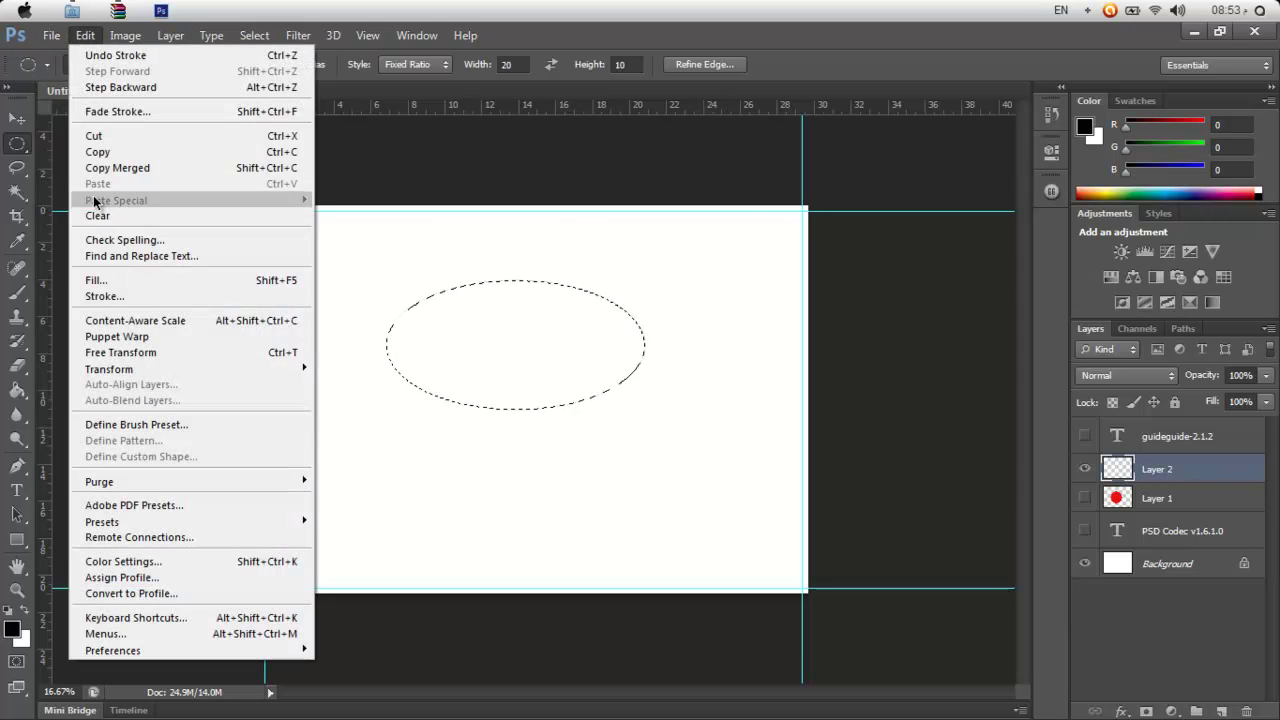
pyautogui.click(99, 298)
pyautogui.click(678, 232)
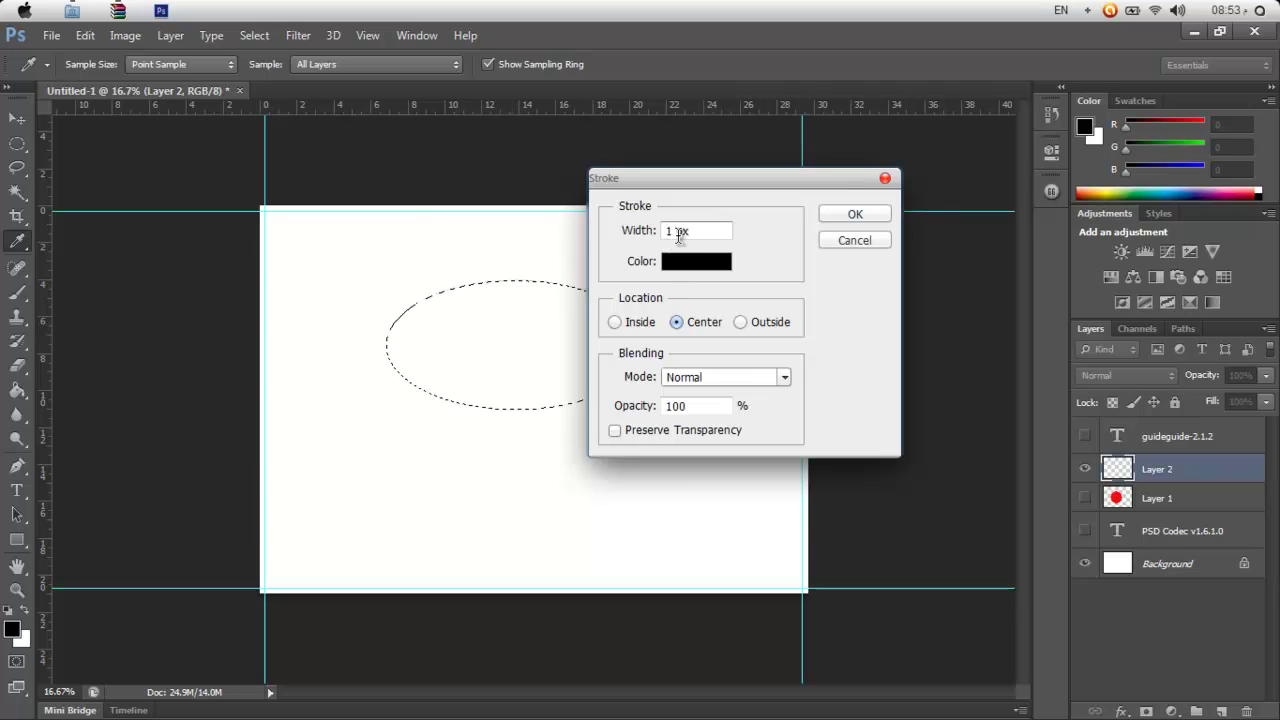
pyautogui.moveTo(675, 231); pyautogui.dragTo(666, 229)
pyautogui.click(853, 215)
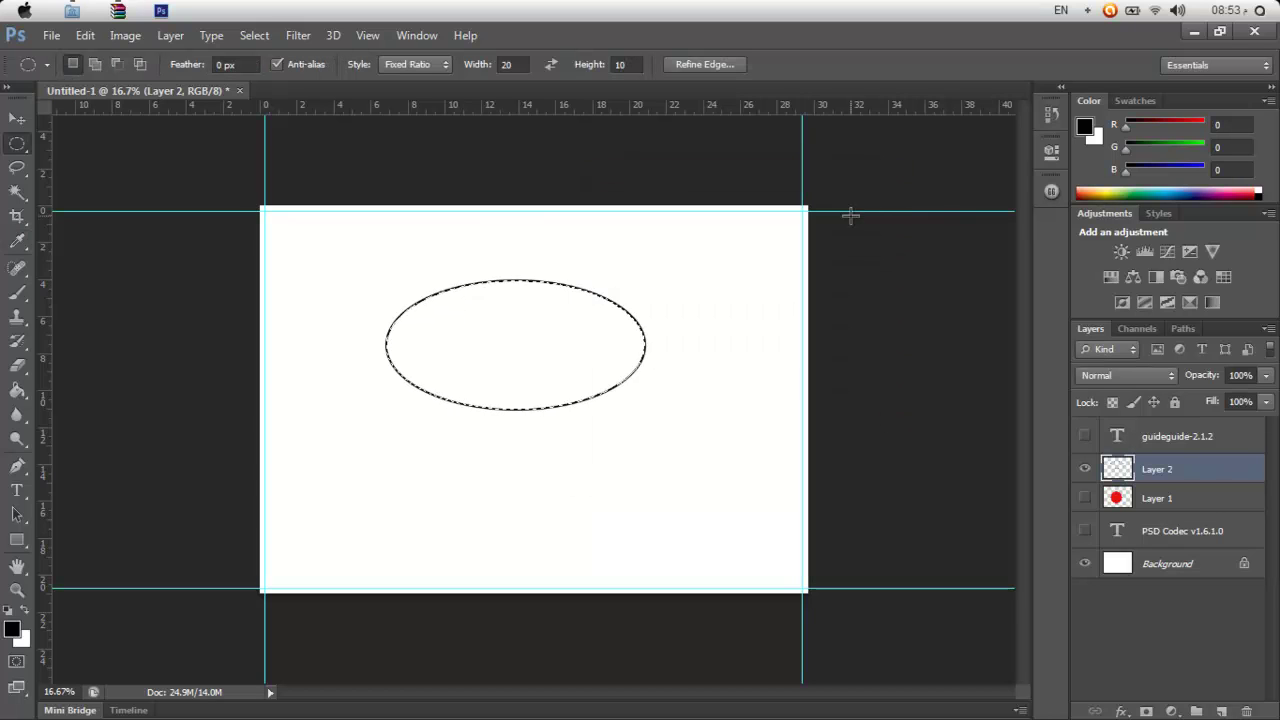
pyautogui.hotkey('ctrl', 'd')
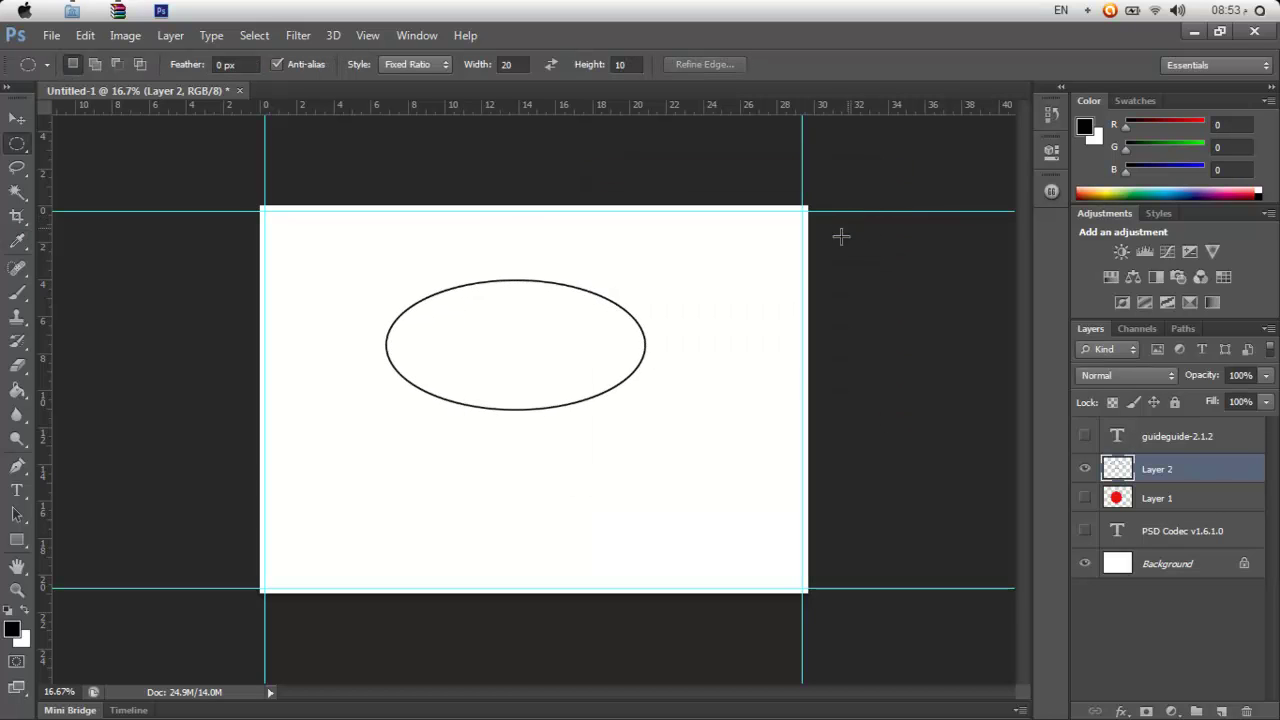
# - Hide Layer 2 and draw an open Pen tool path of three straight segments and one curved segment in the canvas's upper half
pyautogui.click(17, 118)
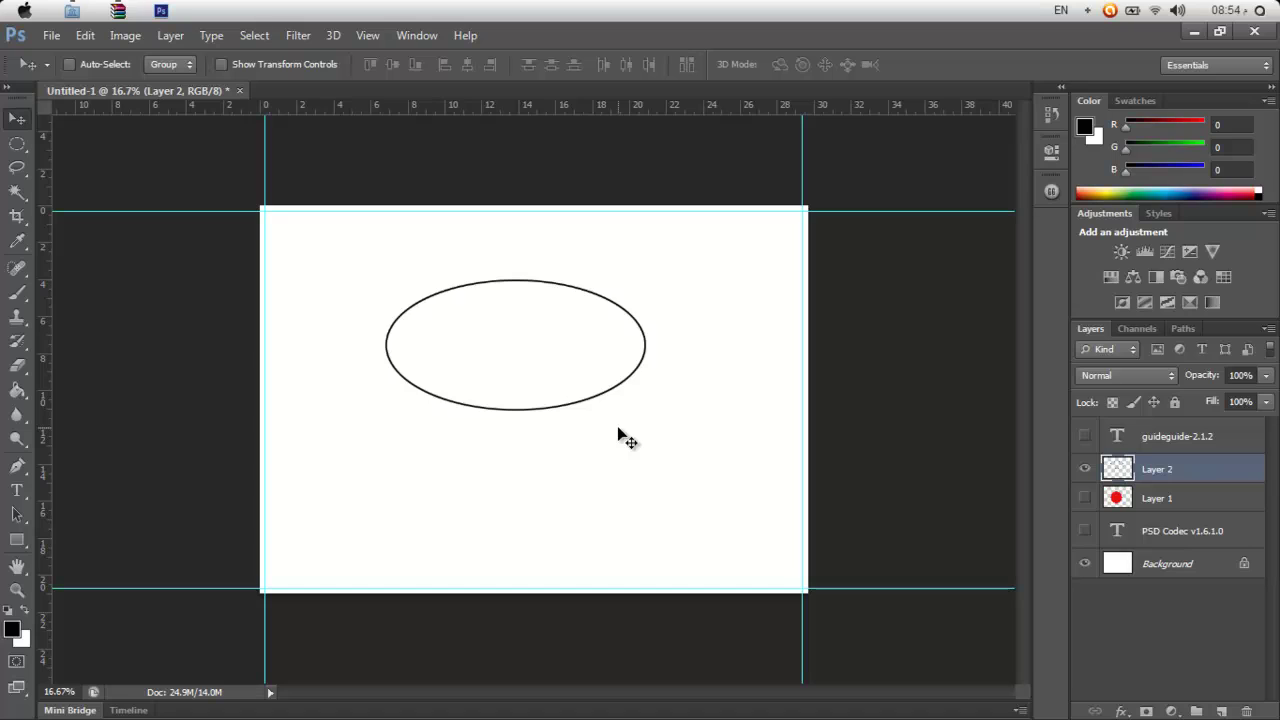
pyautogui.click(1085, 469)
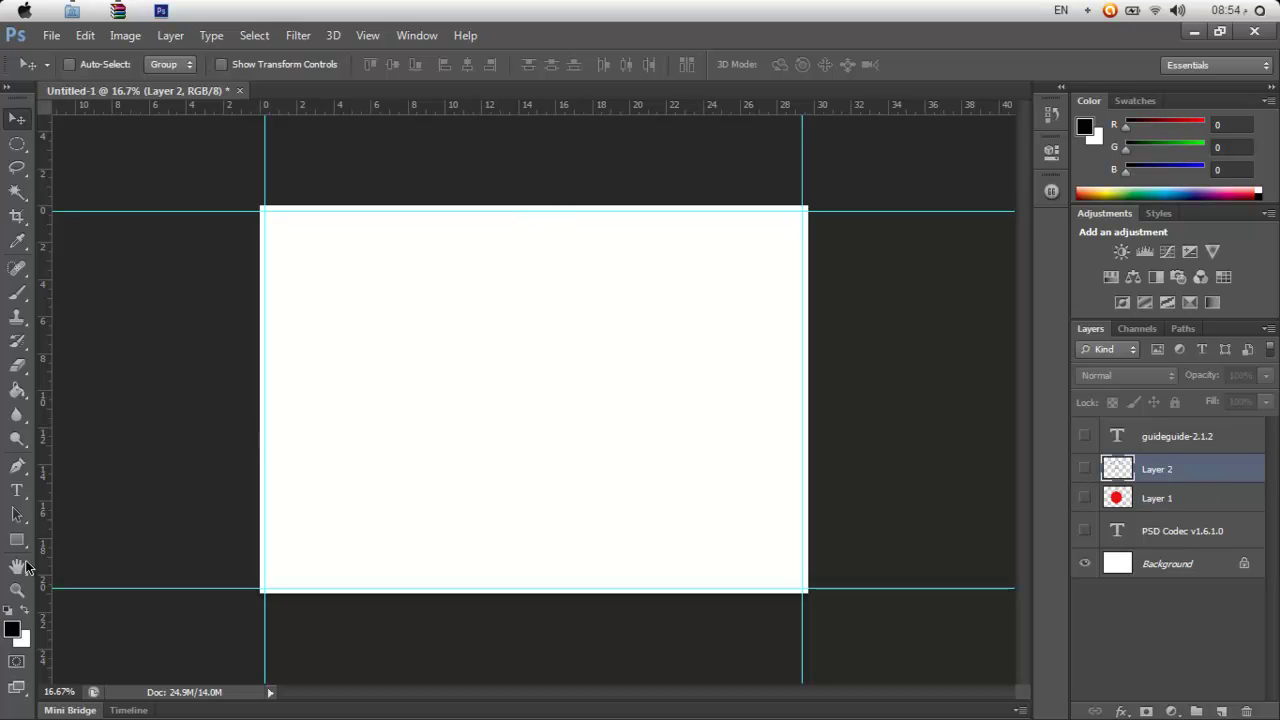
pyautogui.click(17, 465)
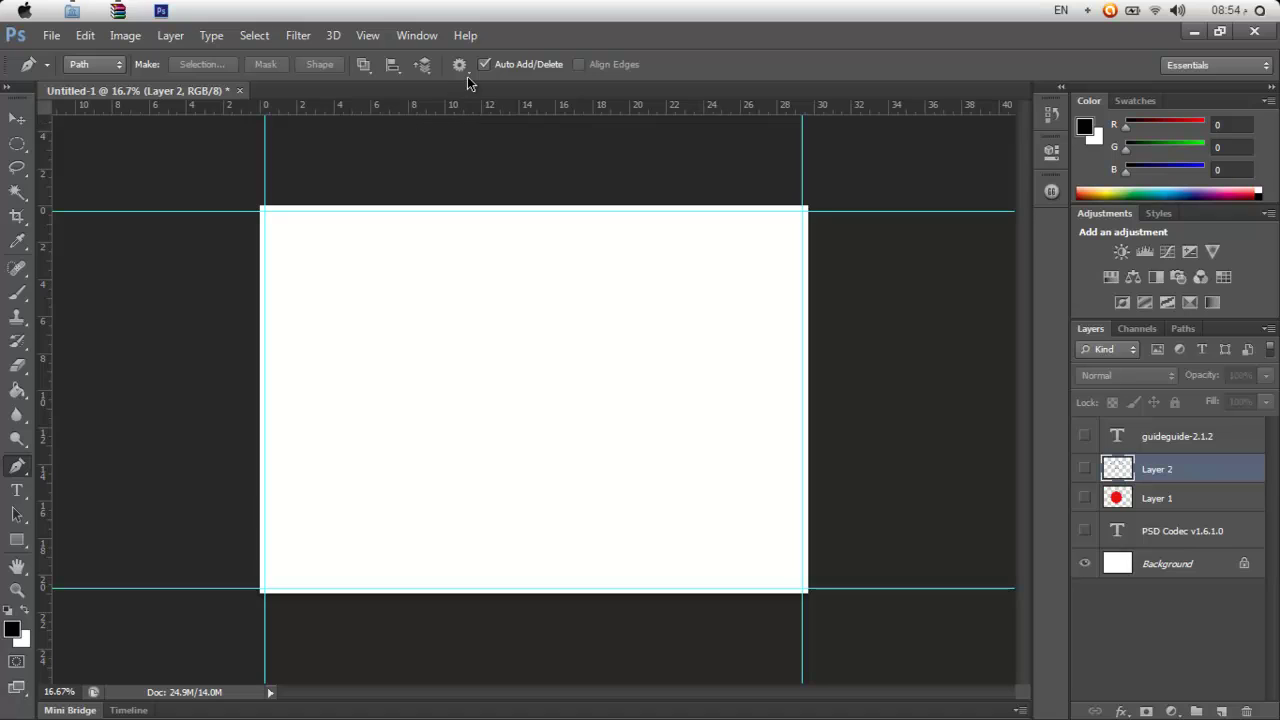
pyautogui.click(429, 339)
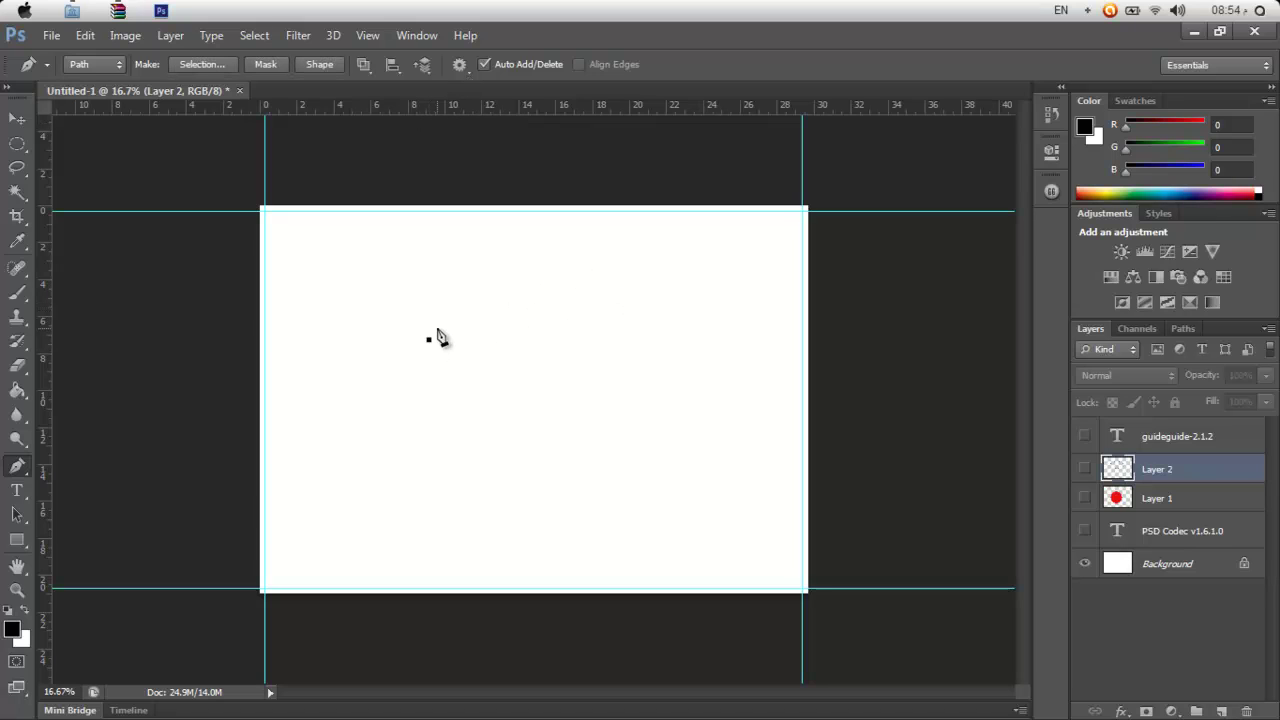
pyautogui.click(609, 331)
pyautogui.click(597, 239)
pyautogui.click(446, 238)
pyautogui.moveTo(381, 280); pyautogui.dragTo(410, 375)
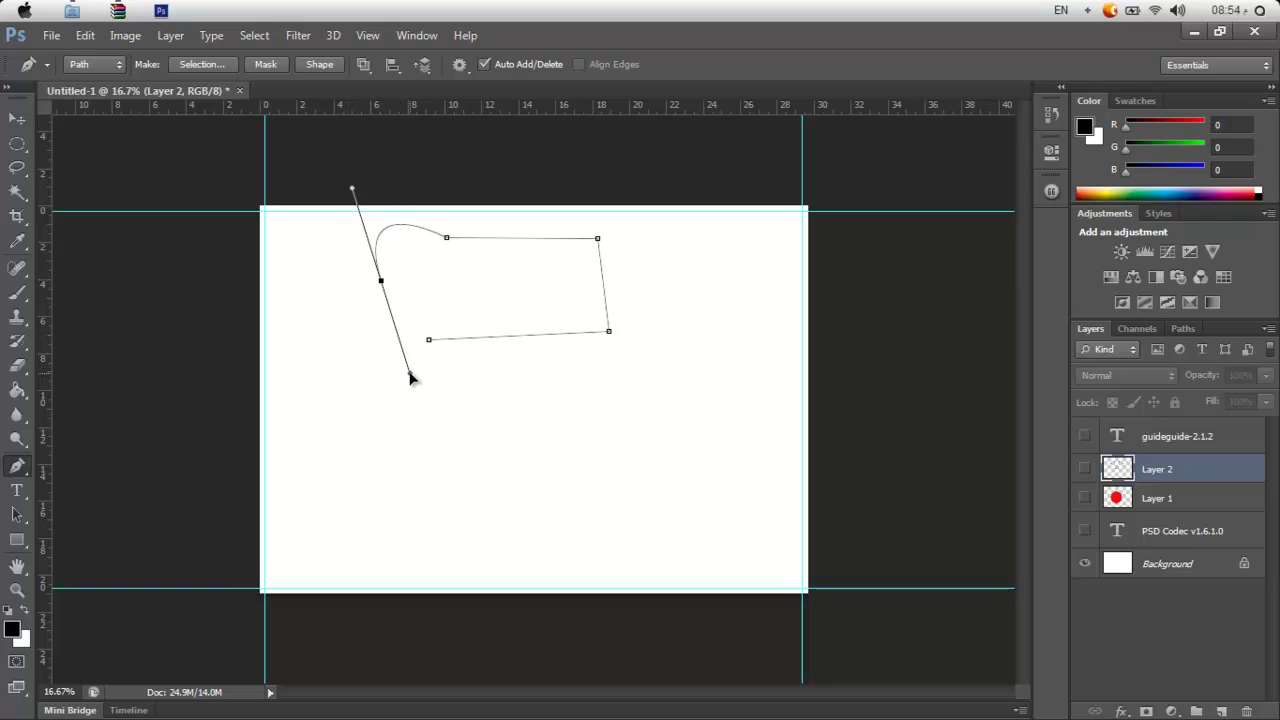
# - Turn on the Pen tool's Rubber Band option and remove the four-segment path
pyautogui.click(466, 70)
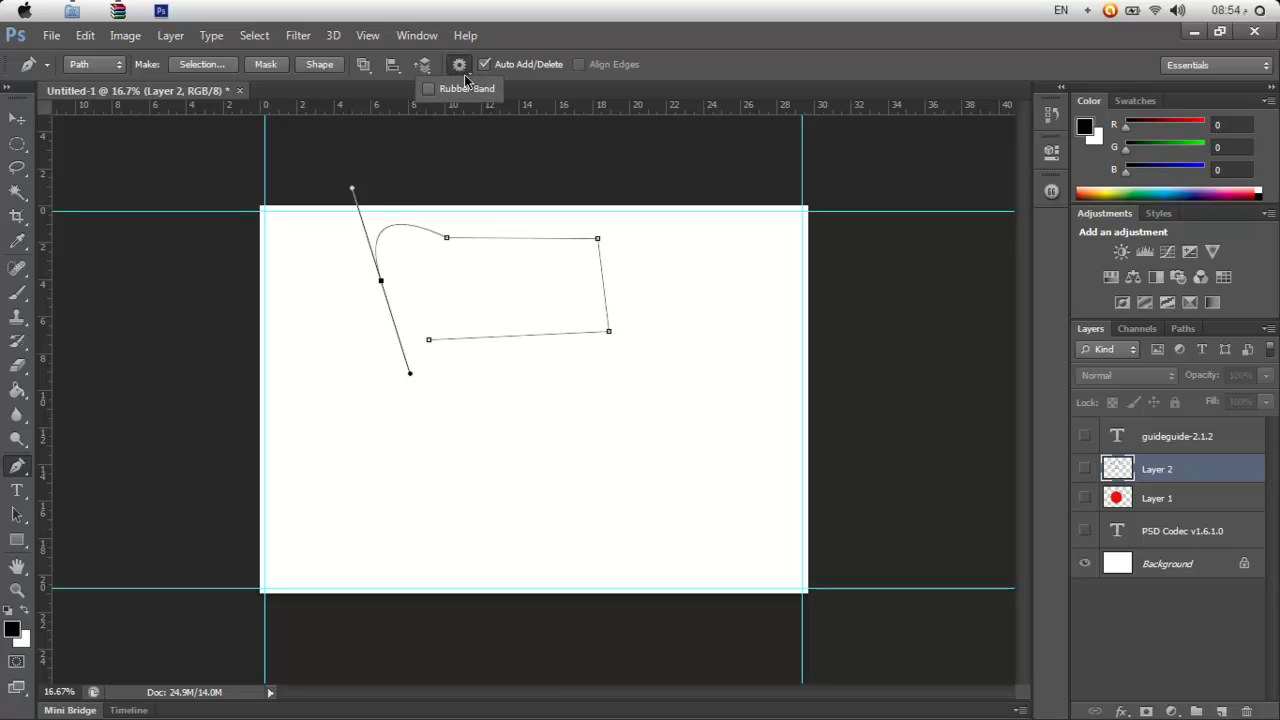
pyautogui.click(428, 89)
pyautogui.click(428, 341)
pyautogui.moveTo(430, 350)
pyautogui.mouseDown()
pyautogui.moveTo(594, 457)
pyautogui.moveTo(523, 380)
pyautogui.moveTo(429, 343)
pyautogui.moveTo(526, 383)
pyautogui.moveTo(434, 346)
pyautogui.moveTo(413, 358)
pyautogui.mouseUp()
pyautogui.press('Escape')
# - Draw a closed leaf-shaped Pen path about 12 × 5.5 cm in the canvas's upper middle
pyautogui.click(685, 262)
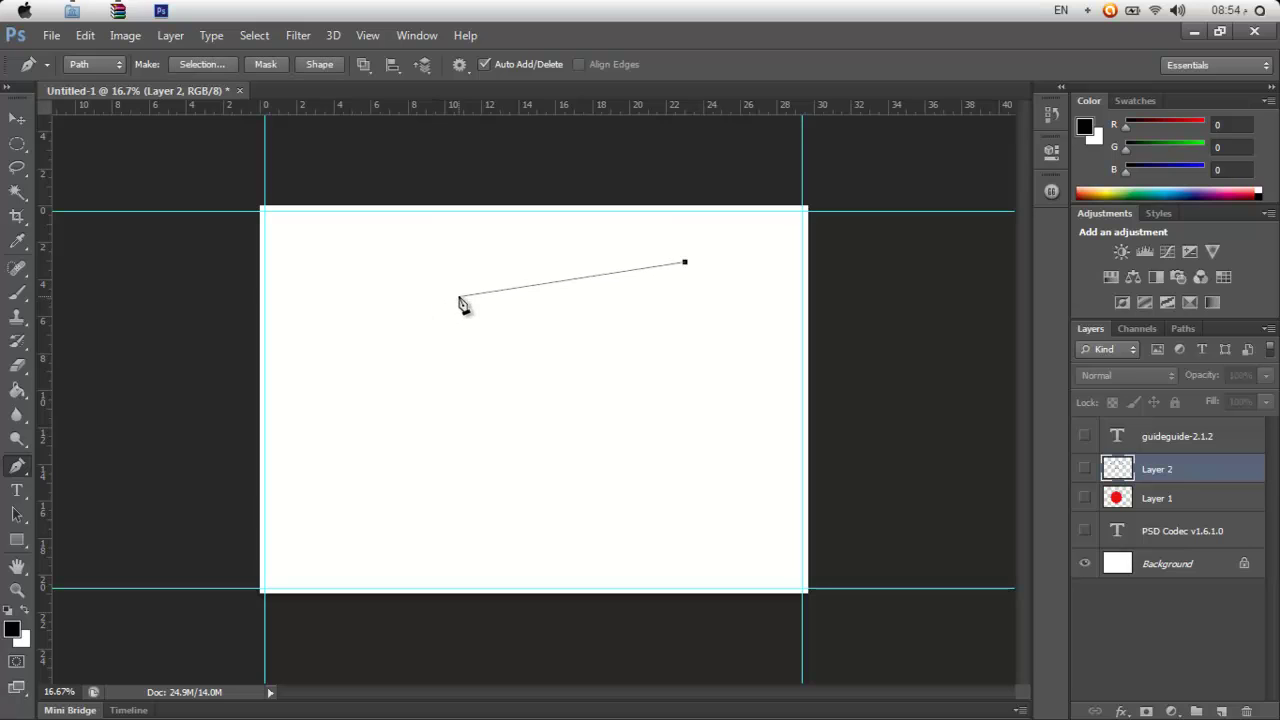
pyautogui.moveTo(457, 301); pyautogui.dragTo(435, 410)
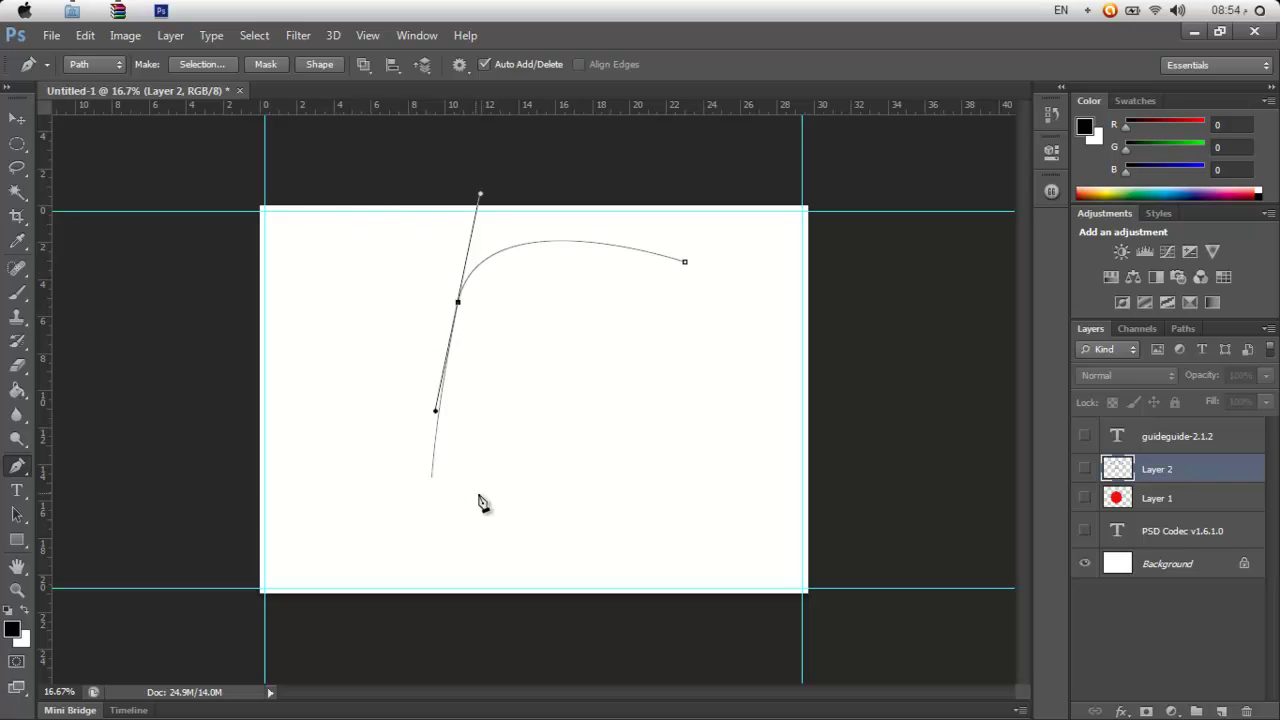
pyautogui.click(687, 263)
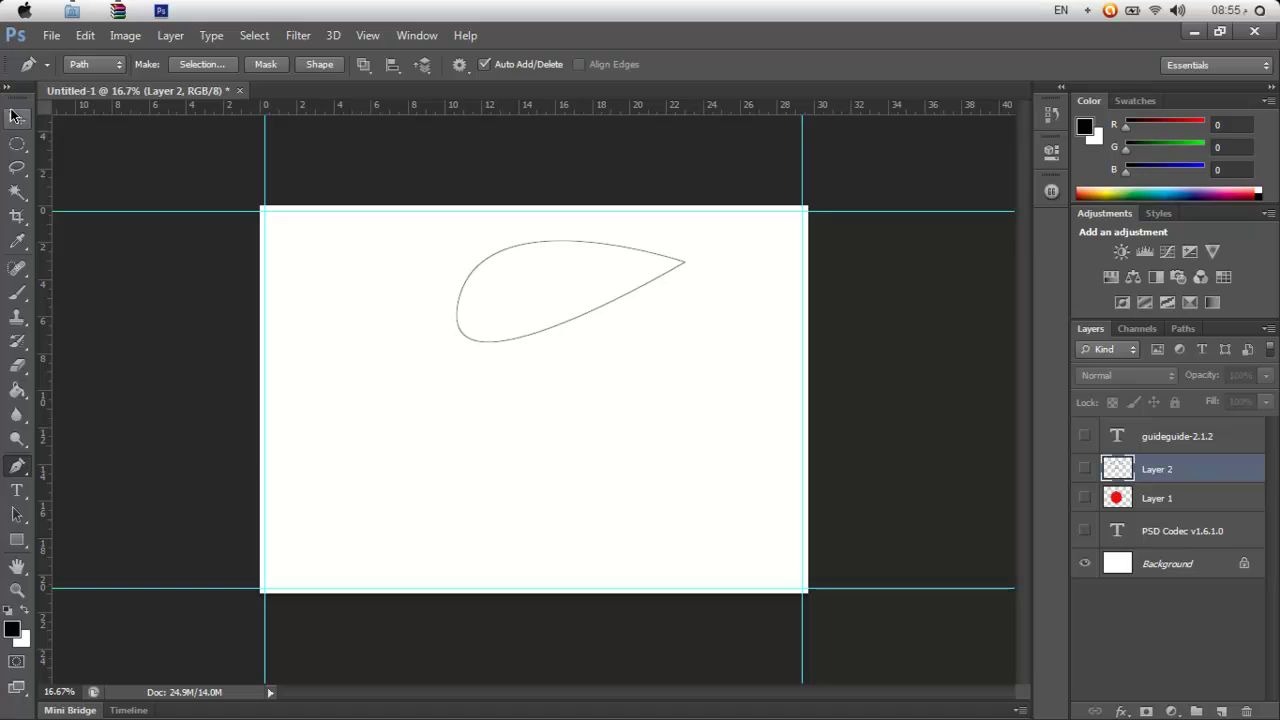
# - Convert the leaf-shaped path to a selection with the Move tool active, and deselect it
pyautogui.click(17, 121)
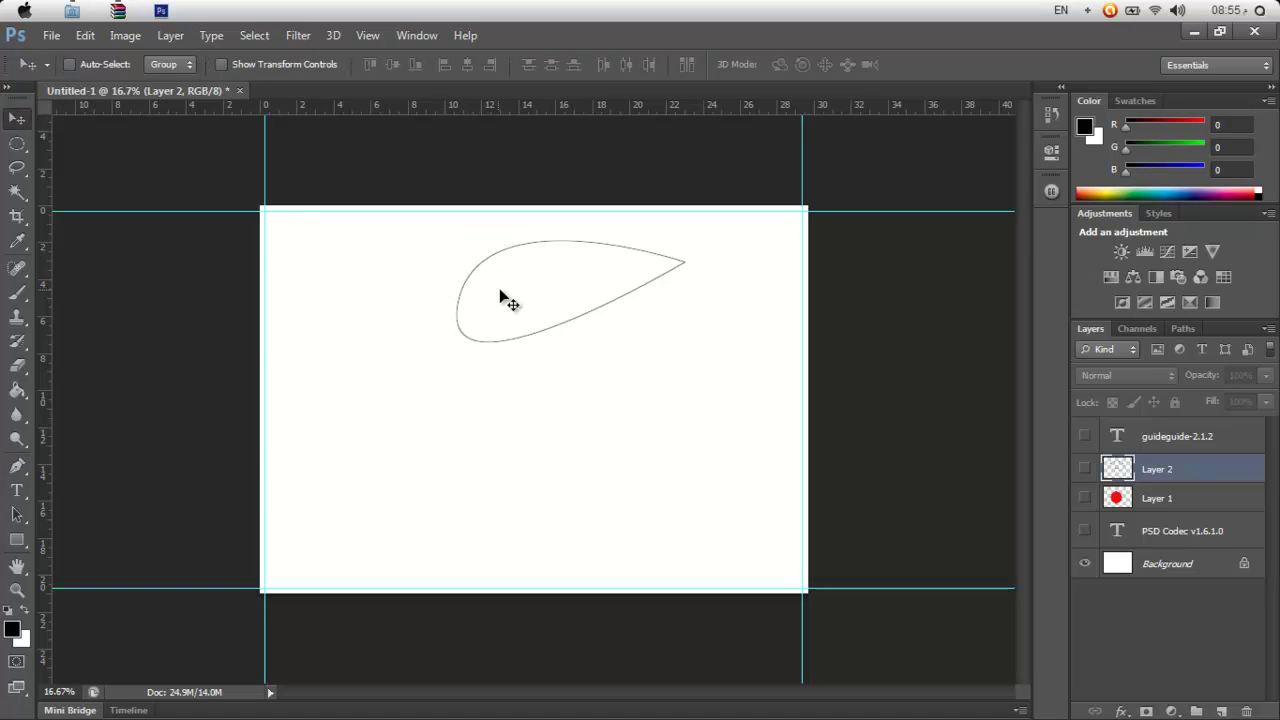
pyautogui.hotkey('ctrl', 'Return')
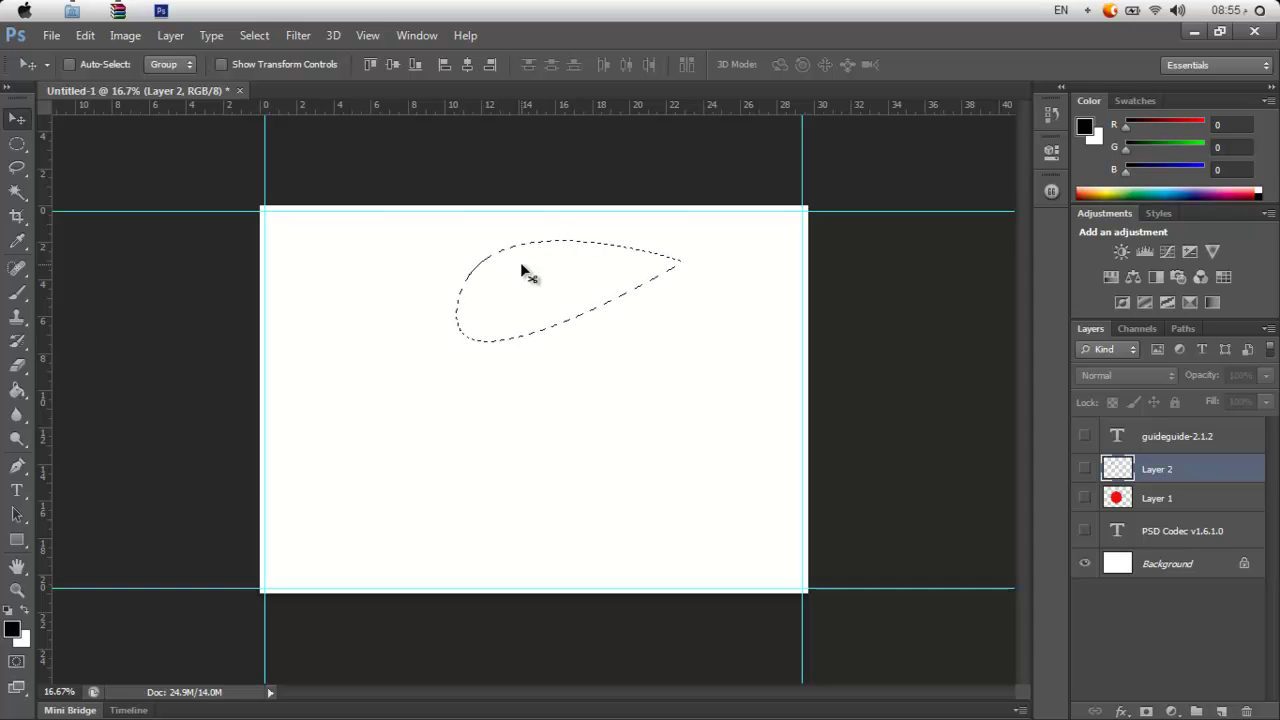
pyautogui.hotkey('ctrl', 'd')
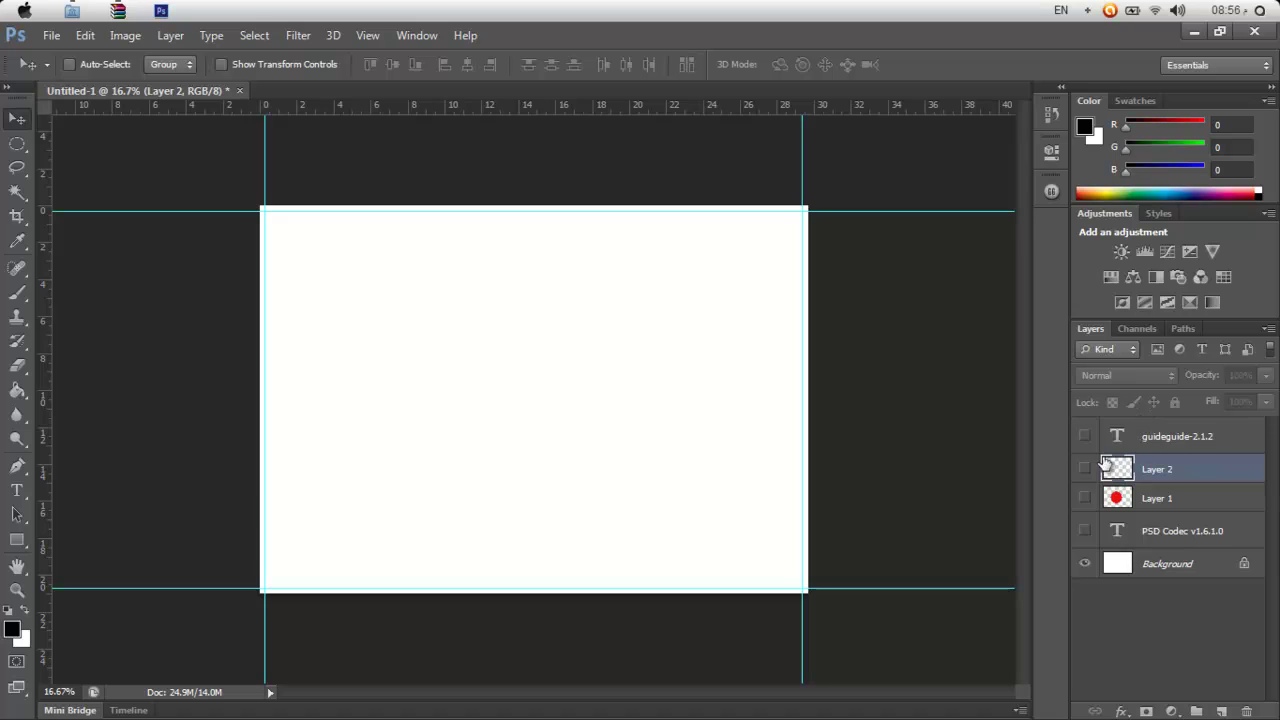
# - Make the four hidden layers visible and move the red circle on Layer 1 to the canvas's lower right
pyautogui.moveTo(1086, 438); pyautogui.dragTo(1080, 537)
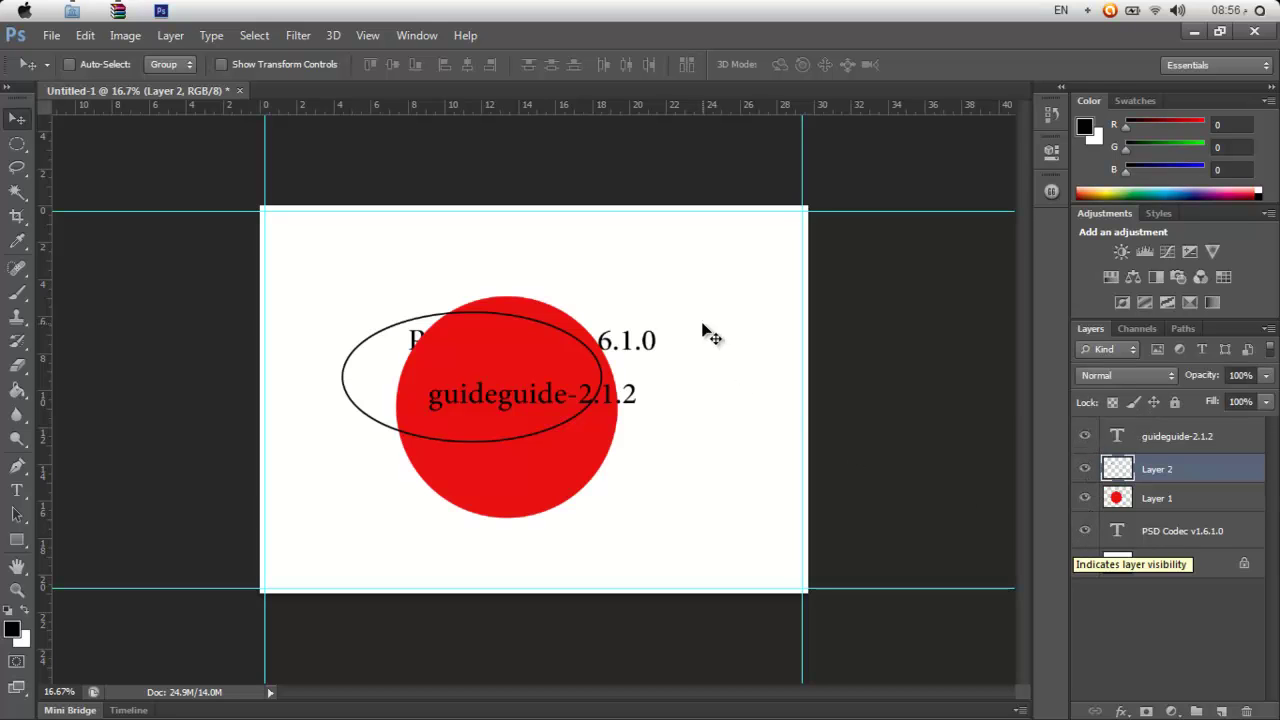
pyautogui.click(1158, 502)
pyautogui.moveTo(608, 488); pyautogui.dragTo(779, 567)
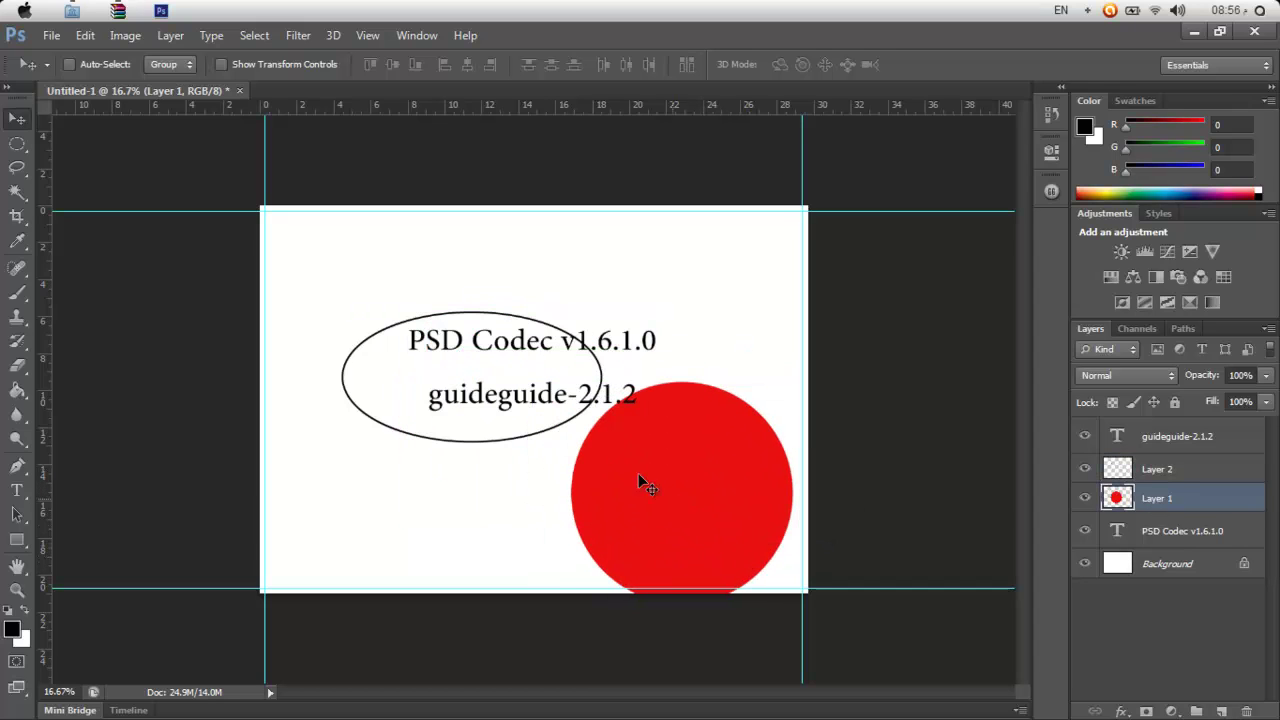
# - Move the Layer 2 ellipse to the canvas's upper left and the guideguide-2.1.2 text to the upper right
pyautogui.click(1122, 472)
pyautogui.moveTo(522, 326); pyautogui.dragTo(431, 226)
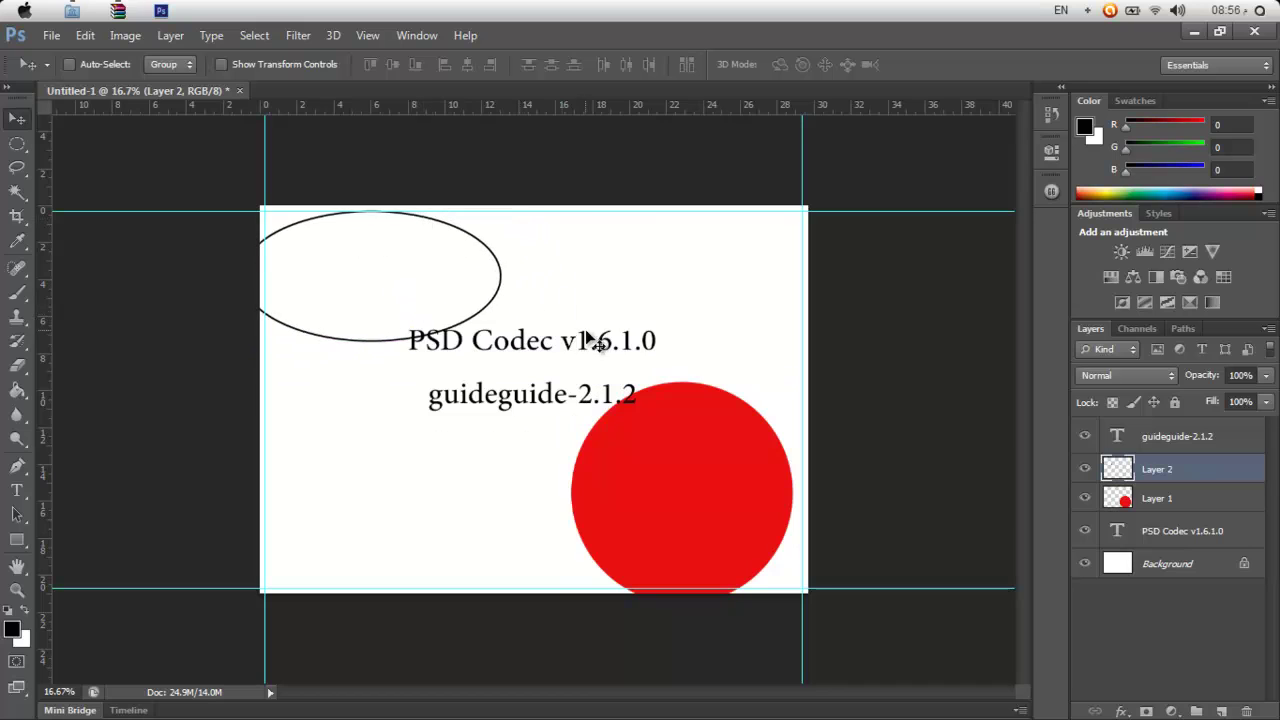
pyautogui.click(1160, 440)
pyautogui.moveTo(655, 358); pyautogui.dragTo(787, 209)
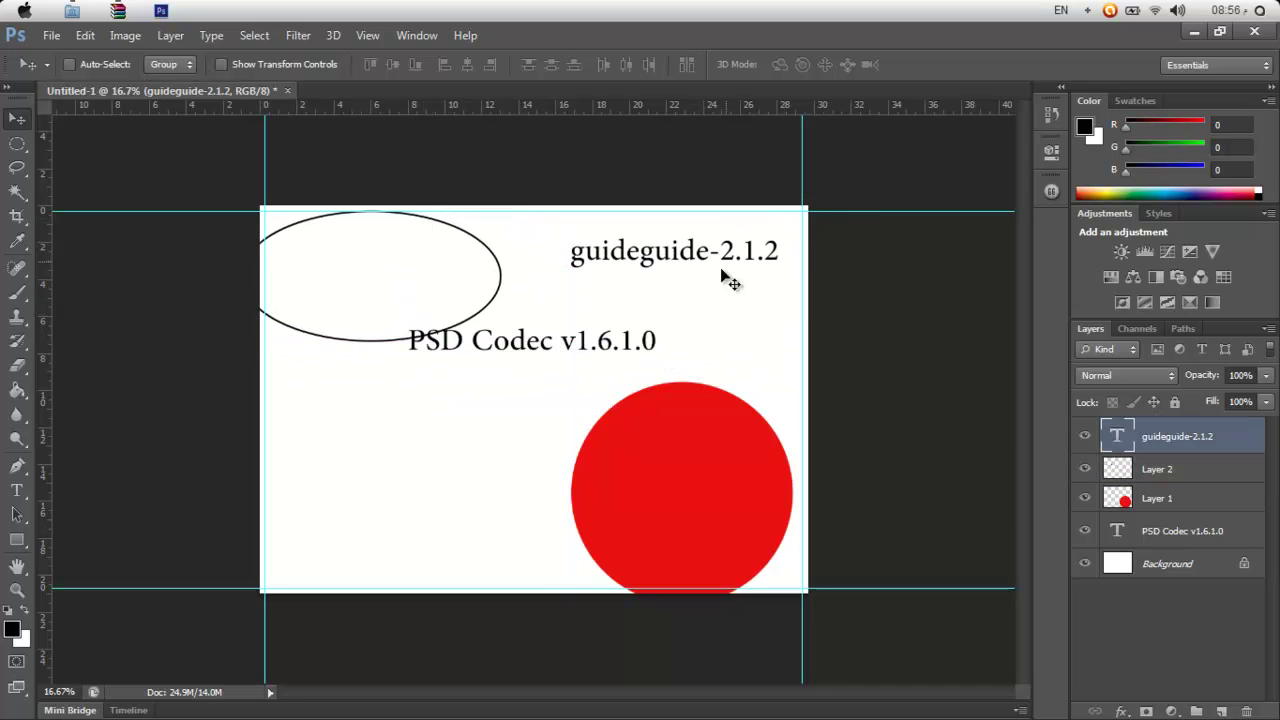
pyautogui.click(1128, 470)
pyautogui.moveTo(503, 346); pyautogui.dragTo(569, 308)
# - Move the PSD Codec v1.6.1.0 text to the canvas's lower left and list the layers lying under it
pyautogui.click(1180, 531)
pyautogui.moveTo(575, 360); pyautogui.dragTo(456, 475)
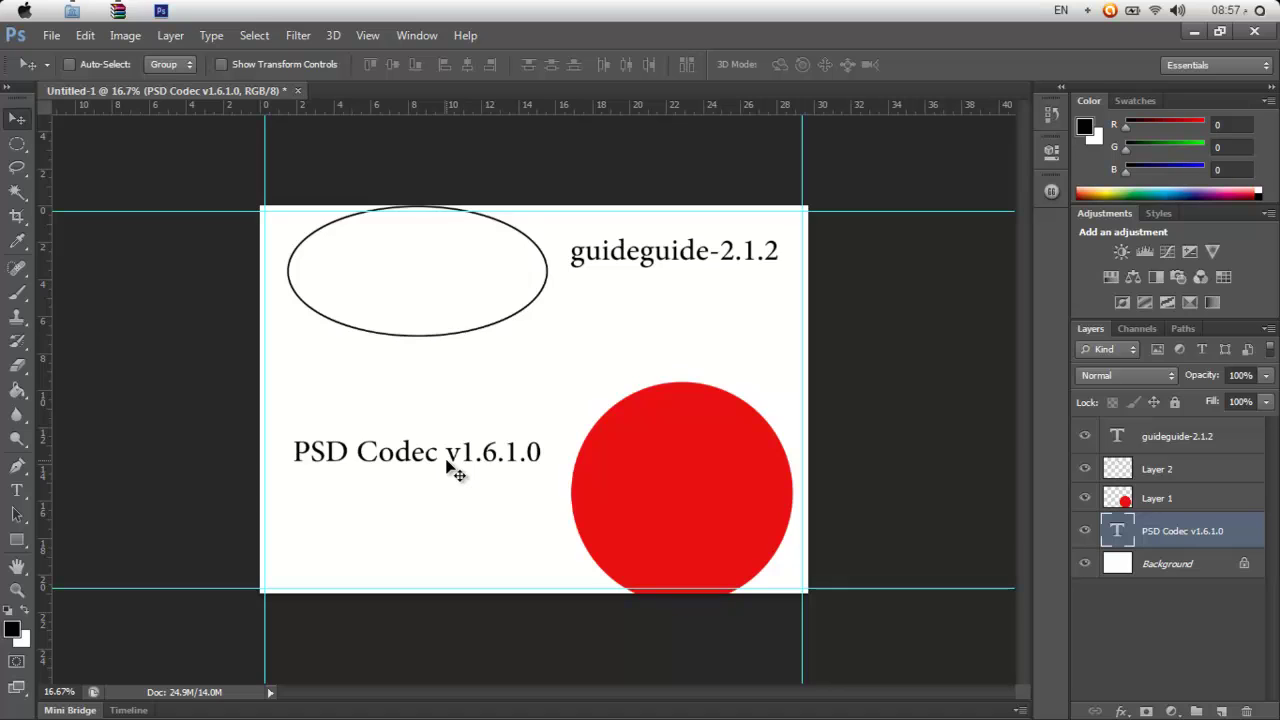
pyautogui.rightClick(433, 459)
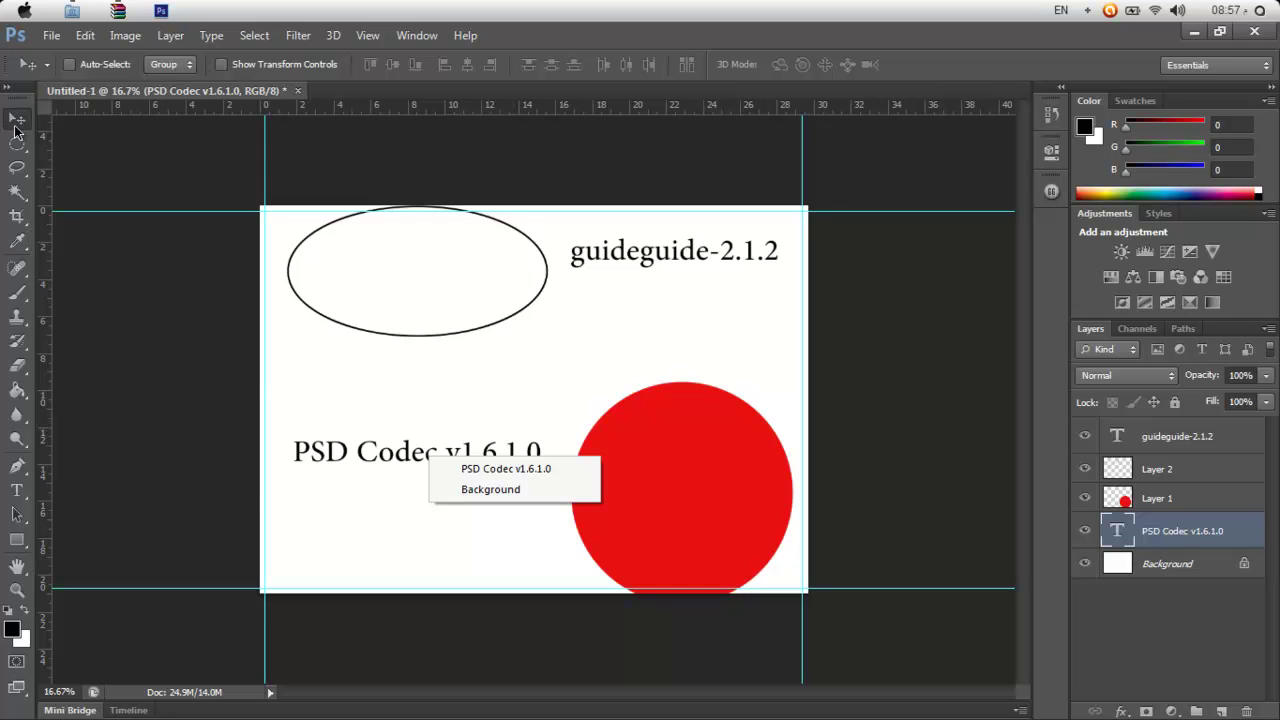
# - Turn on the Move tool's Auto-Select for Group and select the red circle's layer directly on the canvas
pyautogui.click(72, 68)
pyautogui.click(70, 65)
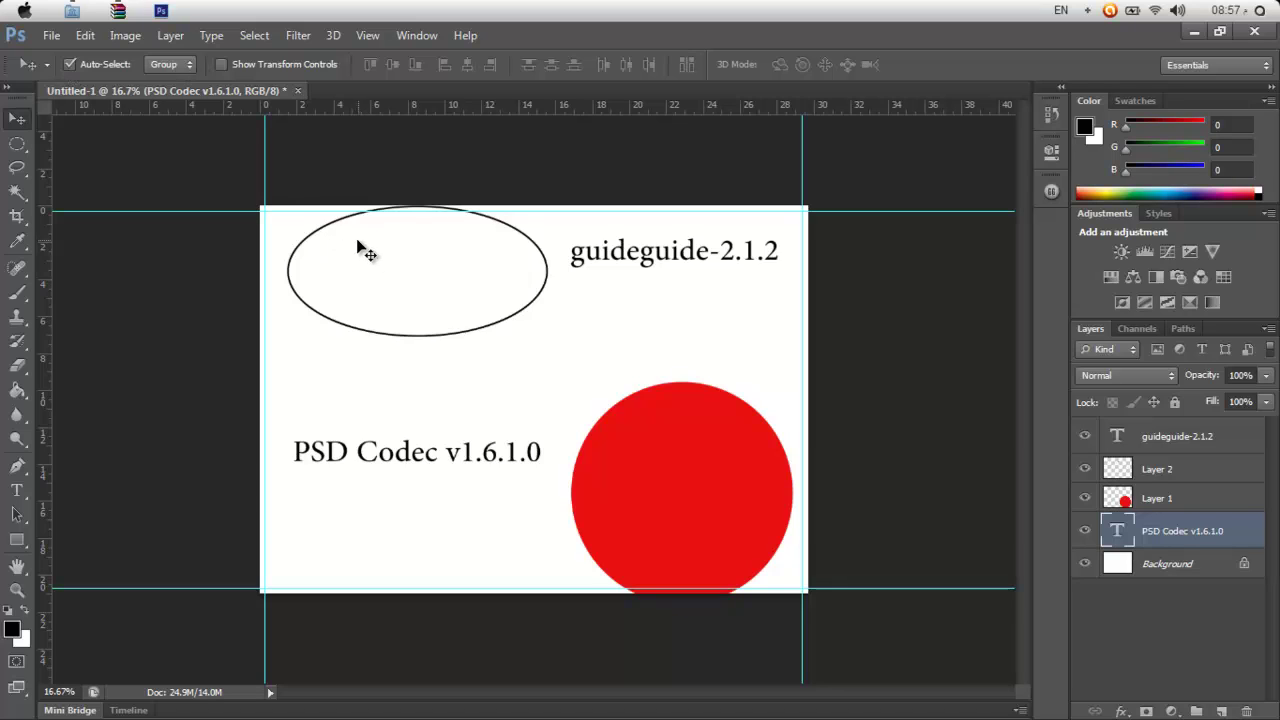
pyautogui.click(713, 478)
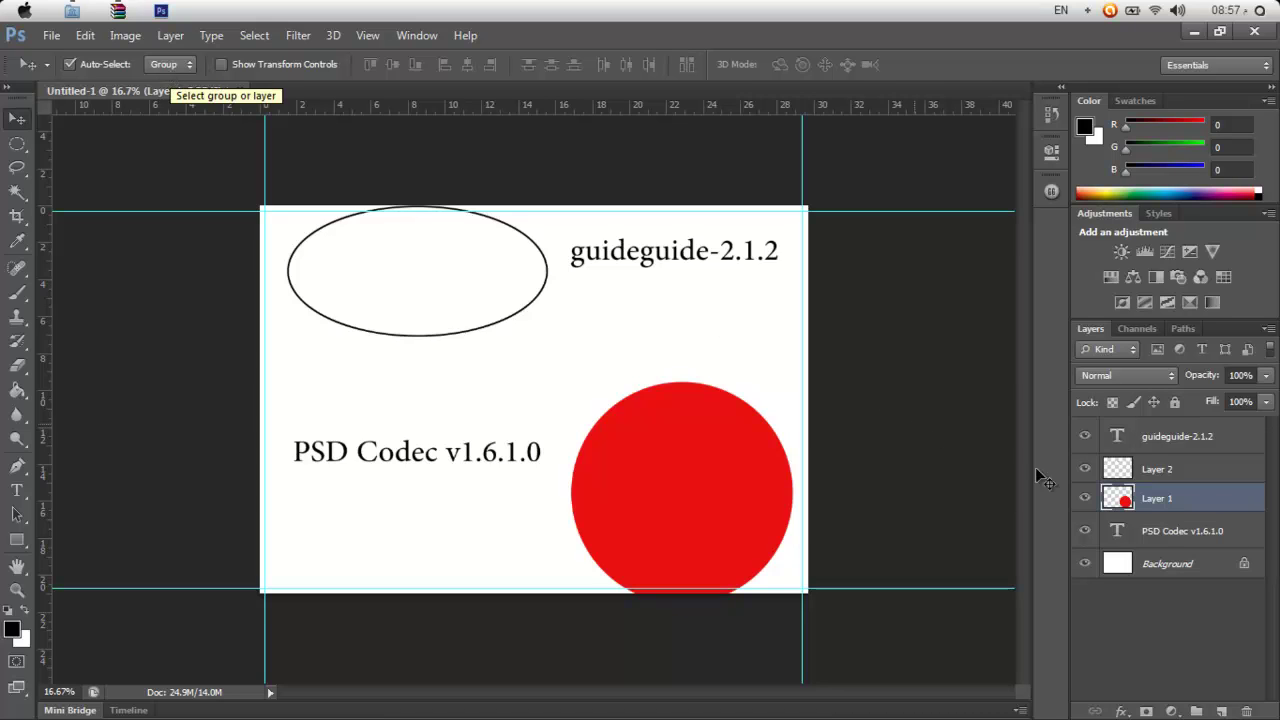
# - Select the guideguide-2.1.2, Layer 2 and Layer 1 layers and combine them into a new group with the default name
pyautogui.click(1186, 479)
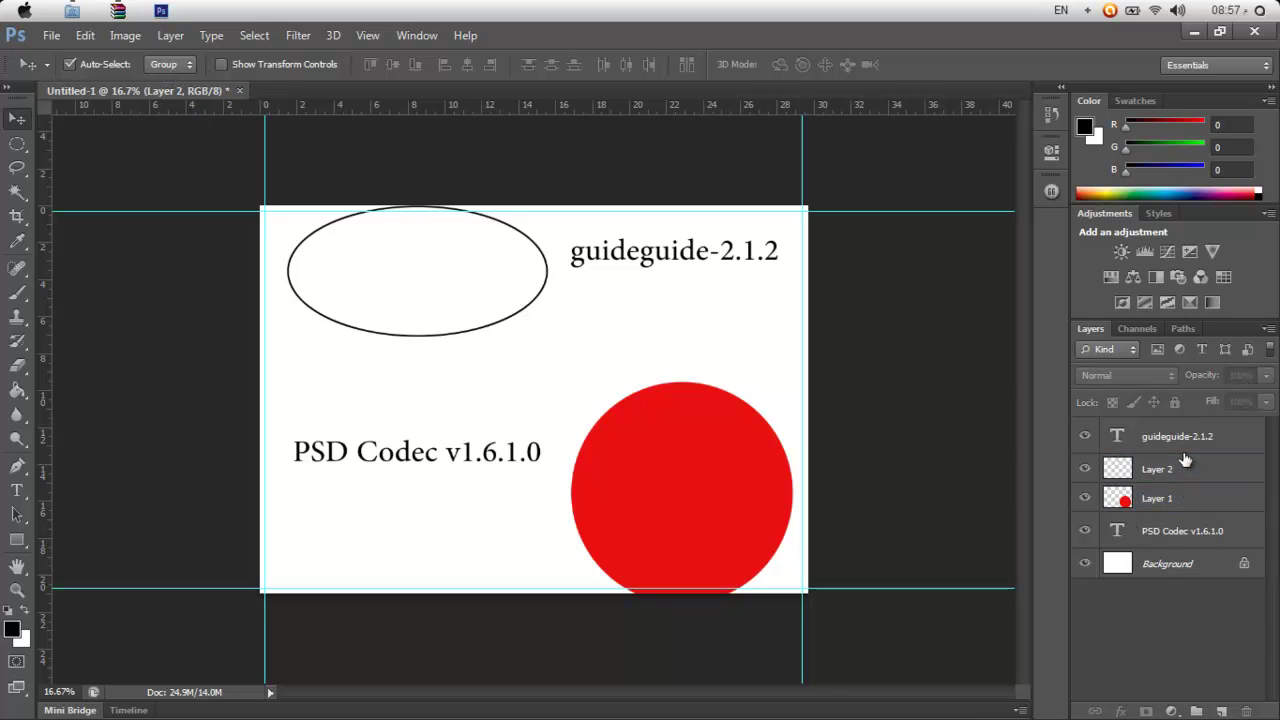
pyautogui.click(1168, 448)
pyautogui.keyDown('ctrl'); pyautogui.click(1172, 474); pyautogui.keyUp('ctrl')
pyautogui.keyDown('ctrl'); pyautogui.click(1174, 500); pyautogui.keyUp('ctrl')
pyautogui.click(1268, 328)
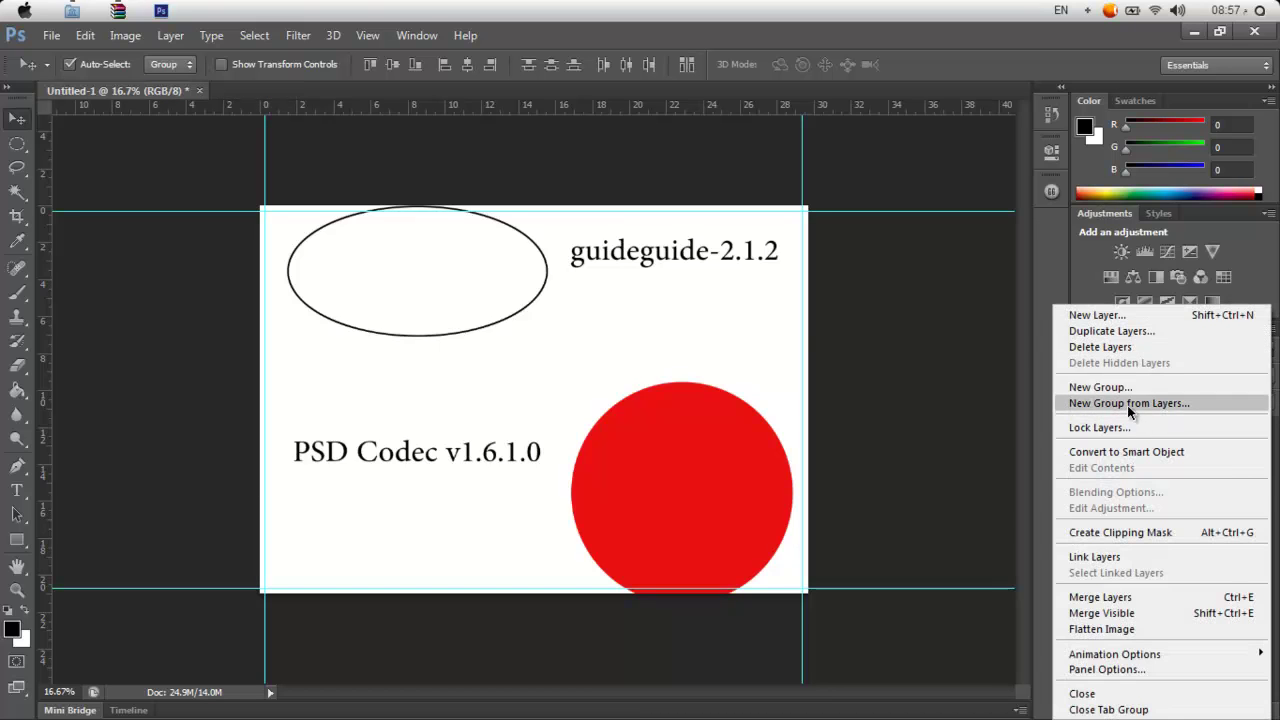
pyautogui.click(1130, 404)
pyautogui.click(783, 228)
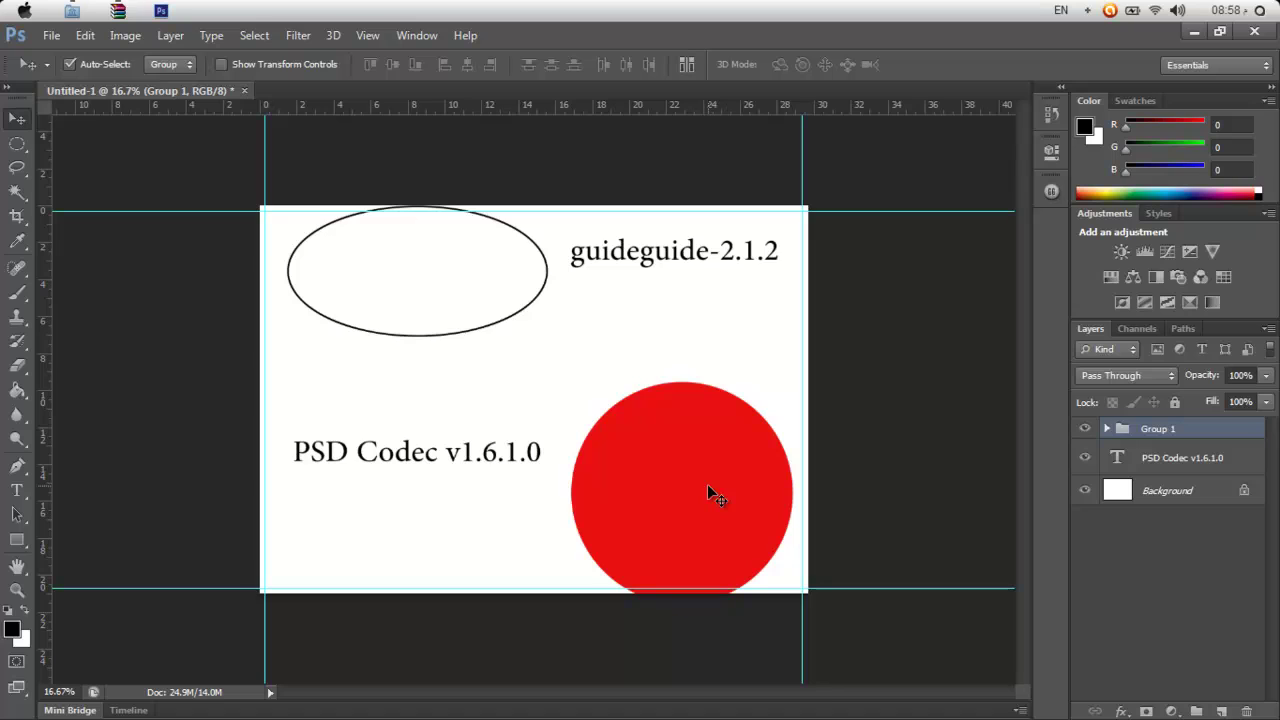
# - Set Auto-Select to Layer, and move the red circle slightly up and left so it rests on the lower guide
pyautogui.click(170, 64)
pyautogui.click(178, 100)
pyautogui.click(665, 452)
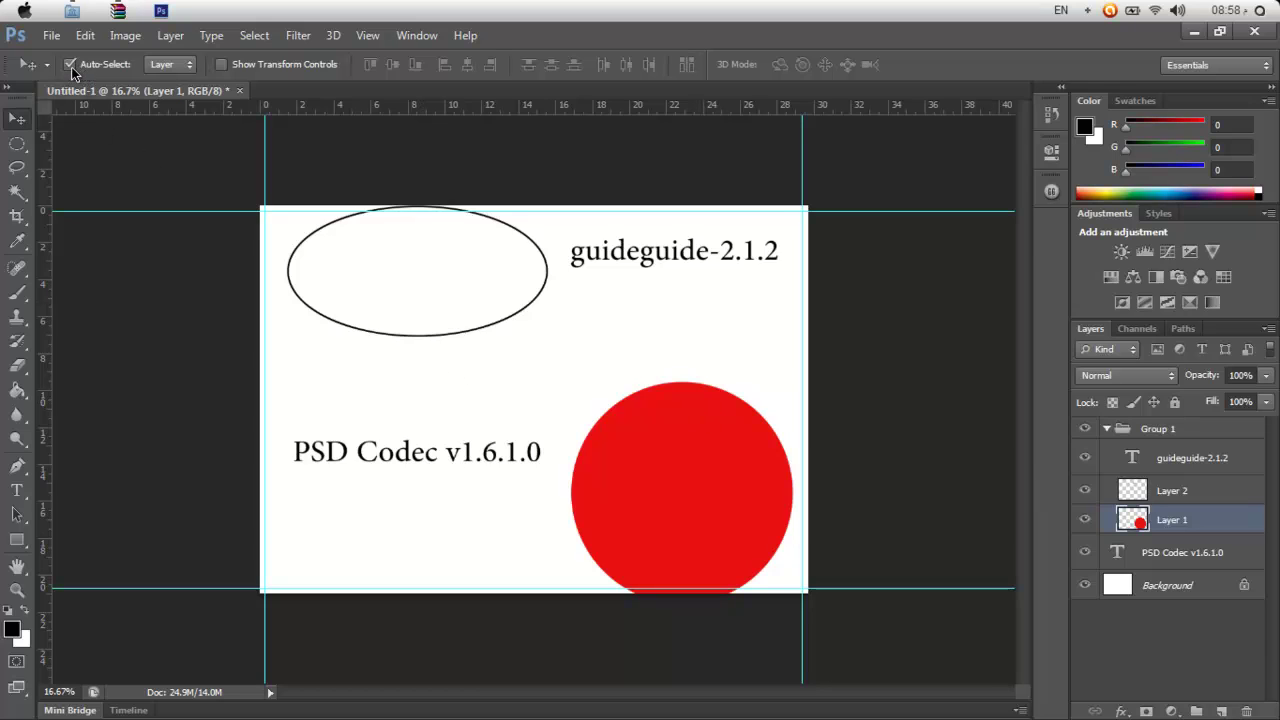
pyautogui.moveTo(717, 497)
pyautogui.mouseDown()
pyautogui.moveTo(694, 457)
pyautogui.moveTo(709, 488)
pyautogui.mouseUp()
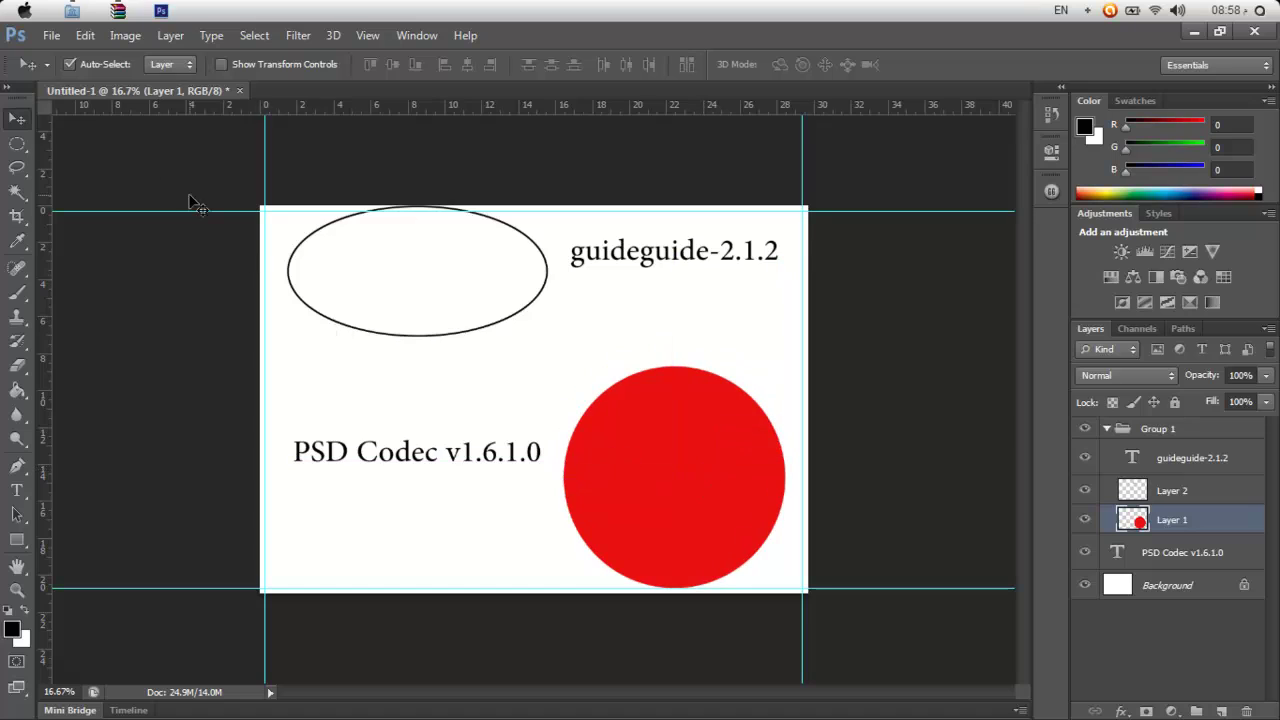
# - Set Auto-Select back to Group and select the whole group through the red circle on the canvas
pyautogui.click(70, 64)
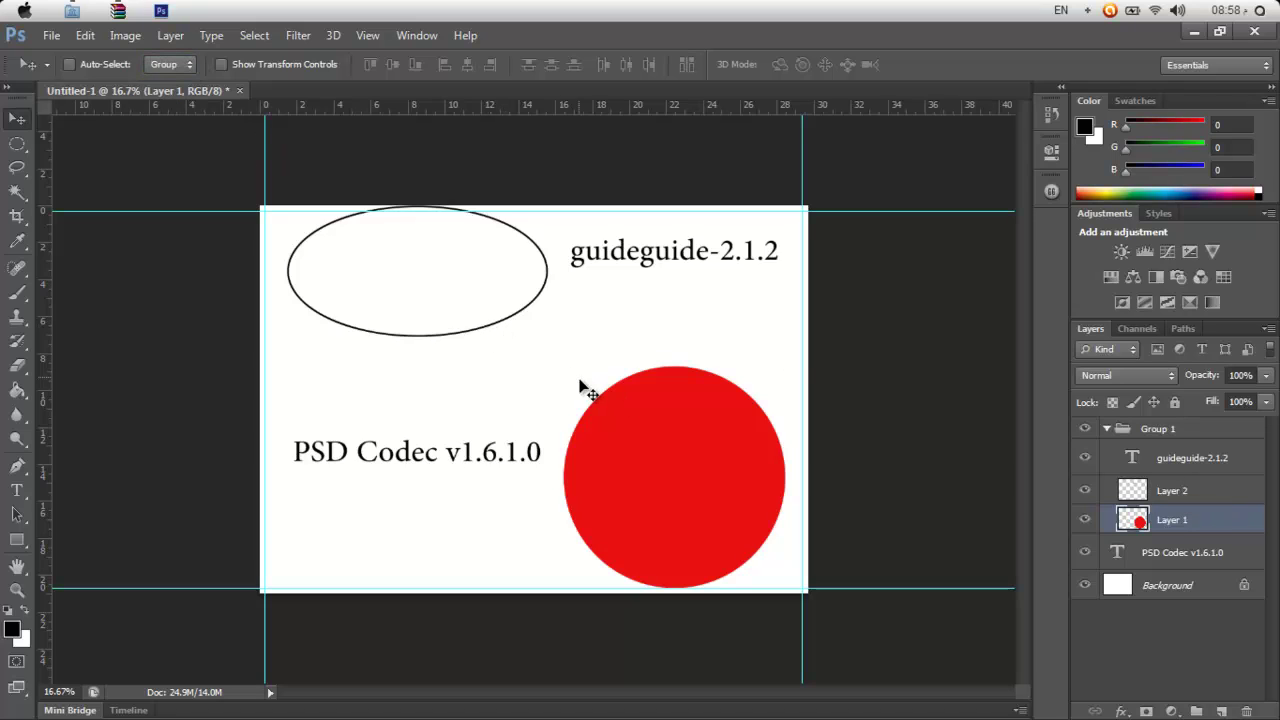
pyautogui.click(91, 66)
pyautogui.click(650, 430)
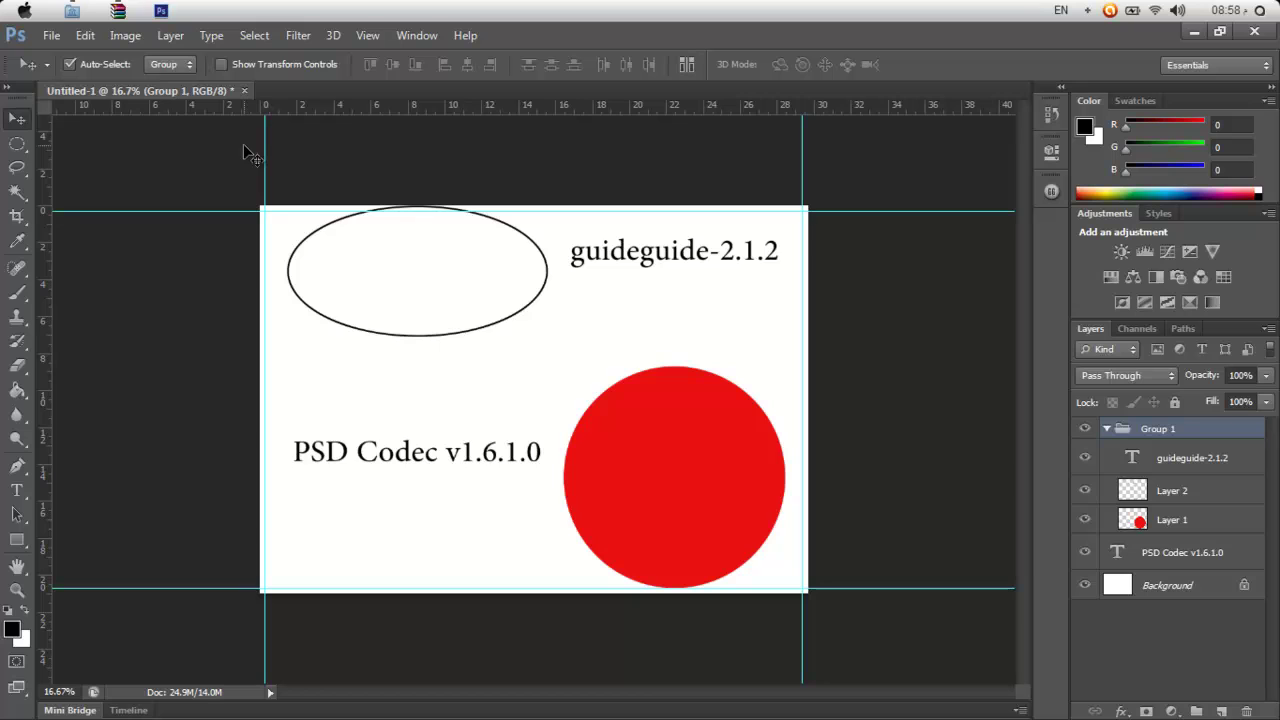
# - Turn on the display of layer edges
pyautogui.click(416, 36)
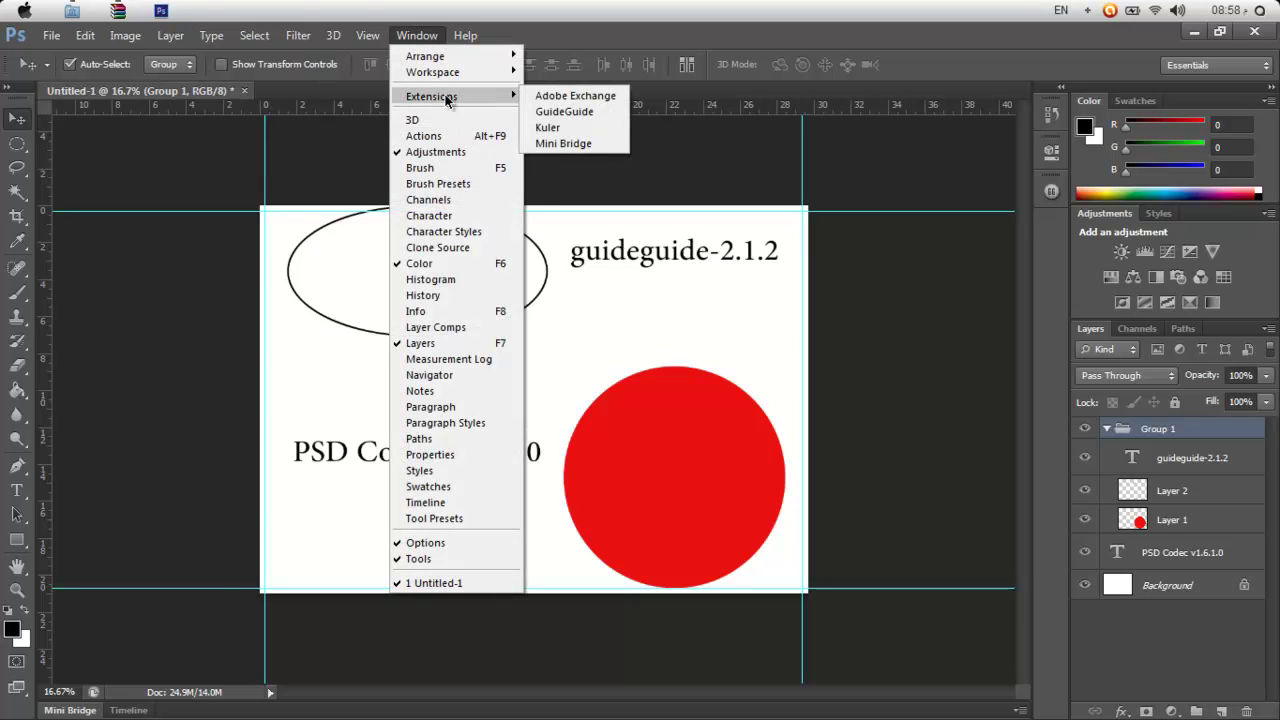
pyautogui.moveTo(365, 39)
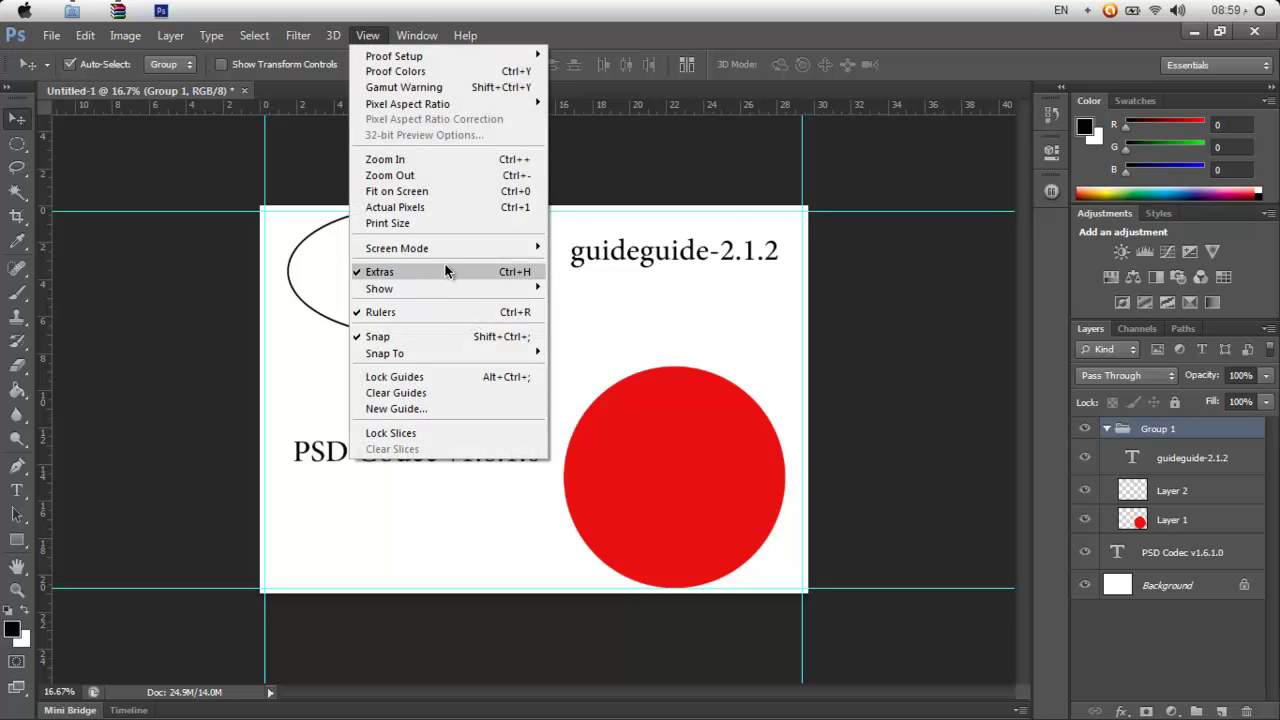
pyautogui.moveTo(440, 290)
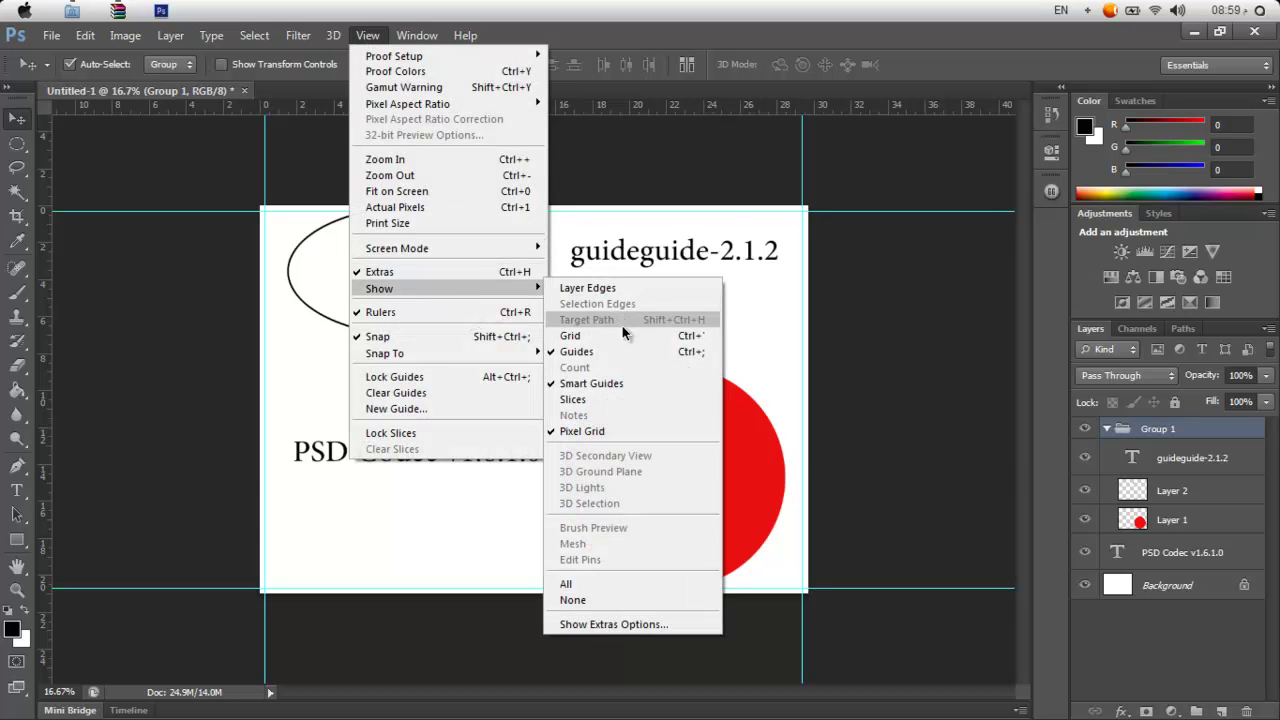
pyautogui.click(592, 288)
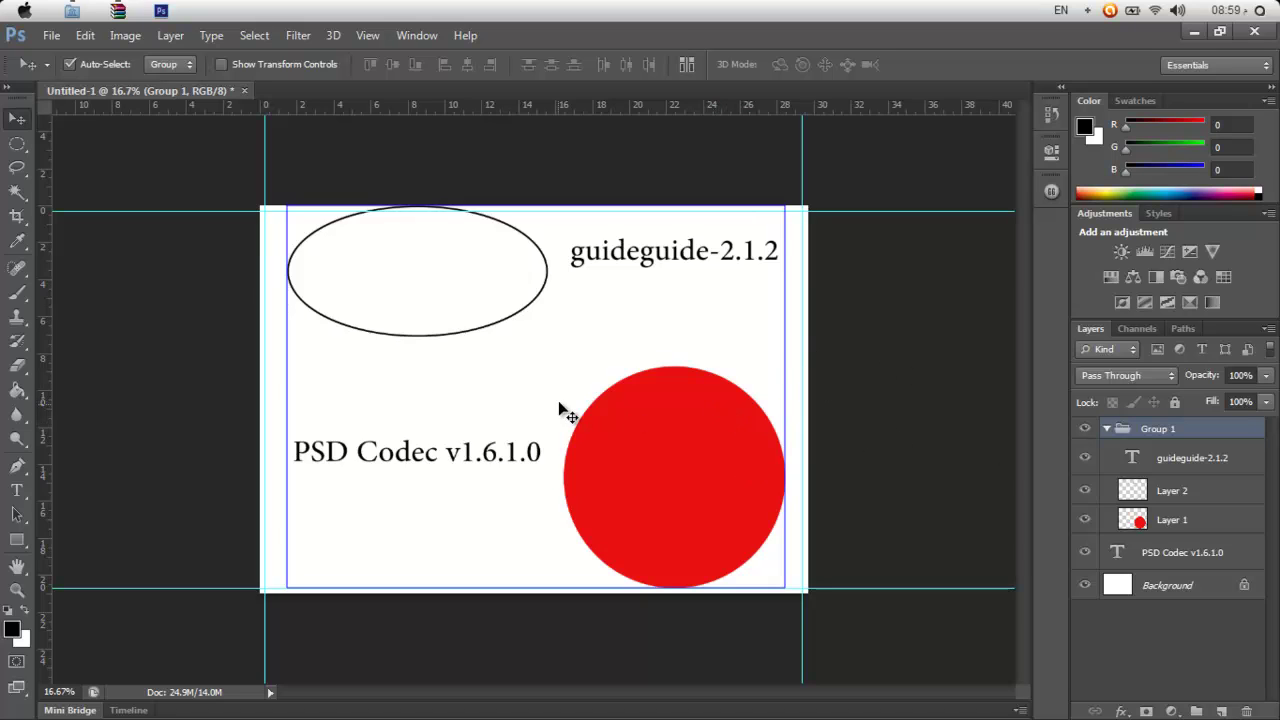
# - Select Layer 2, Layer 1 and the PSD Codec v1.6.1.0 layer together, and move Group 1 slightly down and left by its red circle
pyautogui.click(1172, 491)
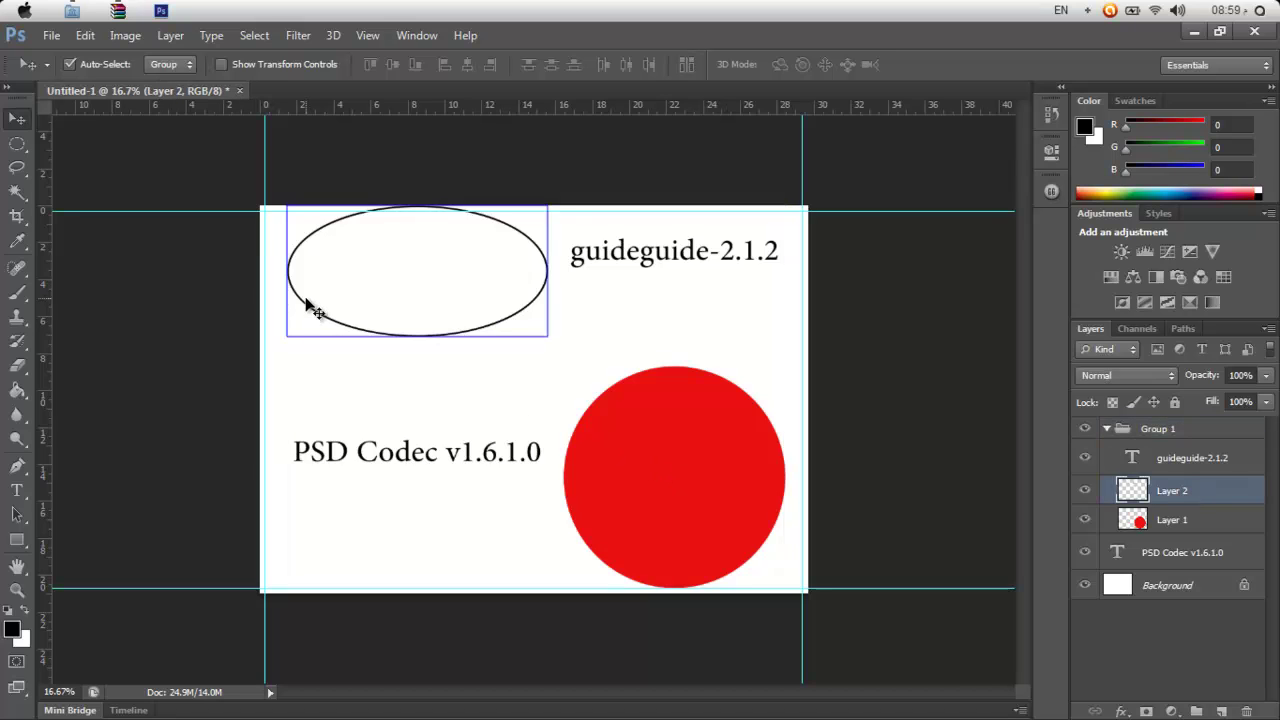
pyautogui.keyDown('shift'); pyautogui.click(1200, 526); pyautogui.keyUp('shift')
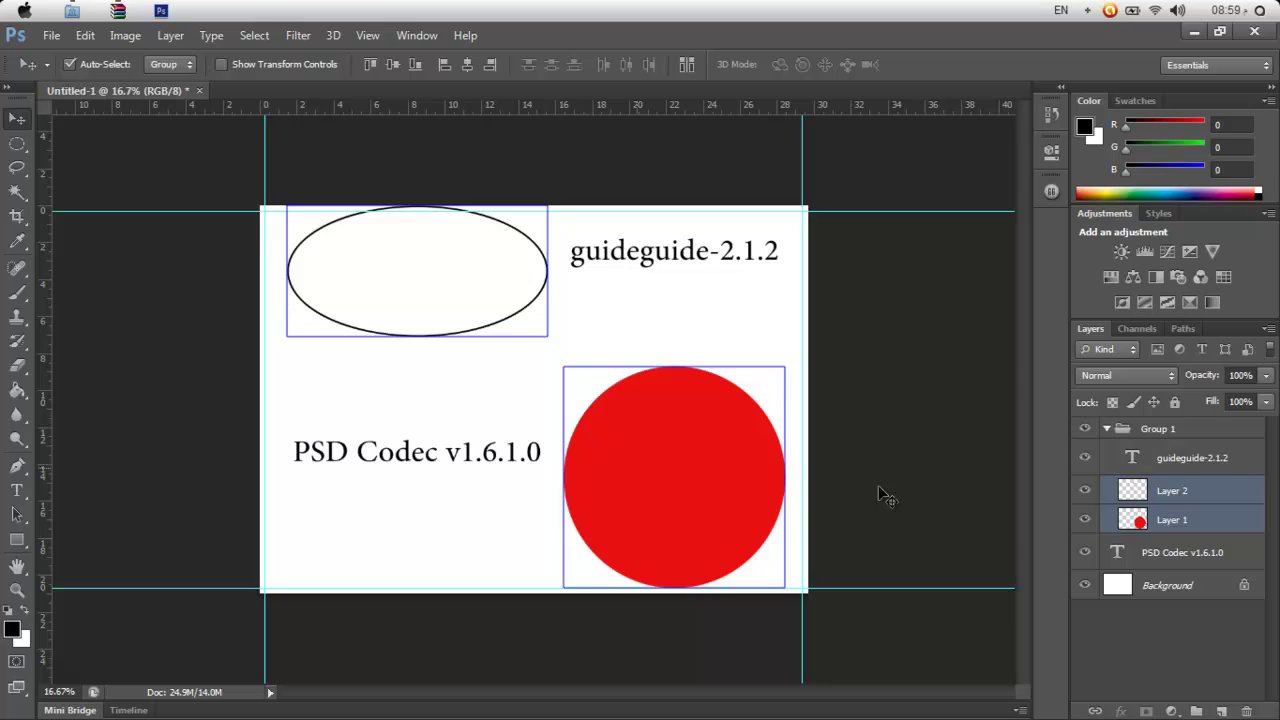
pyautogui.keyDown('shift'); pyautogui.click(1169, 556); pyautogui.keyUp('shift')
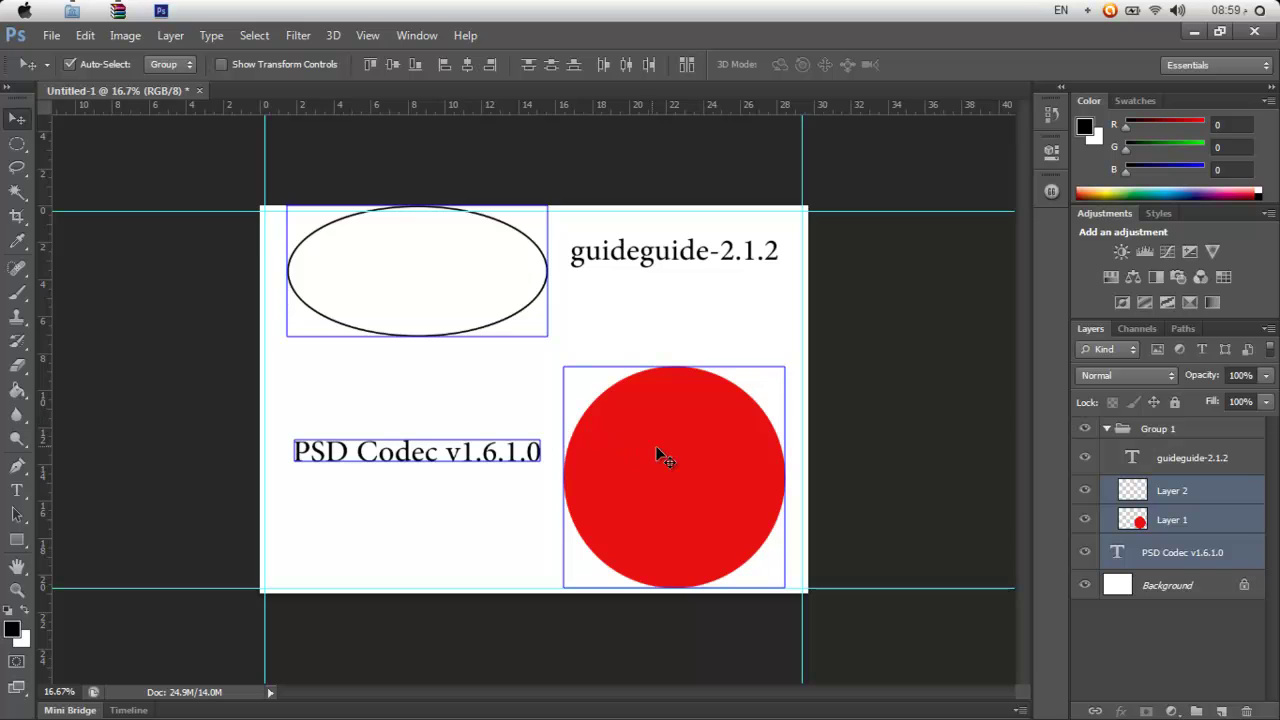
pyautogui.moveTo(623, 433); pyautogui.dragTo(645, 462)
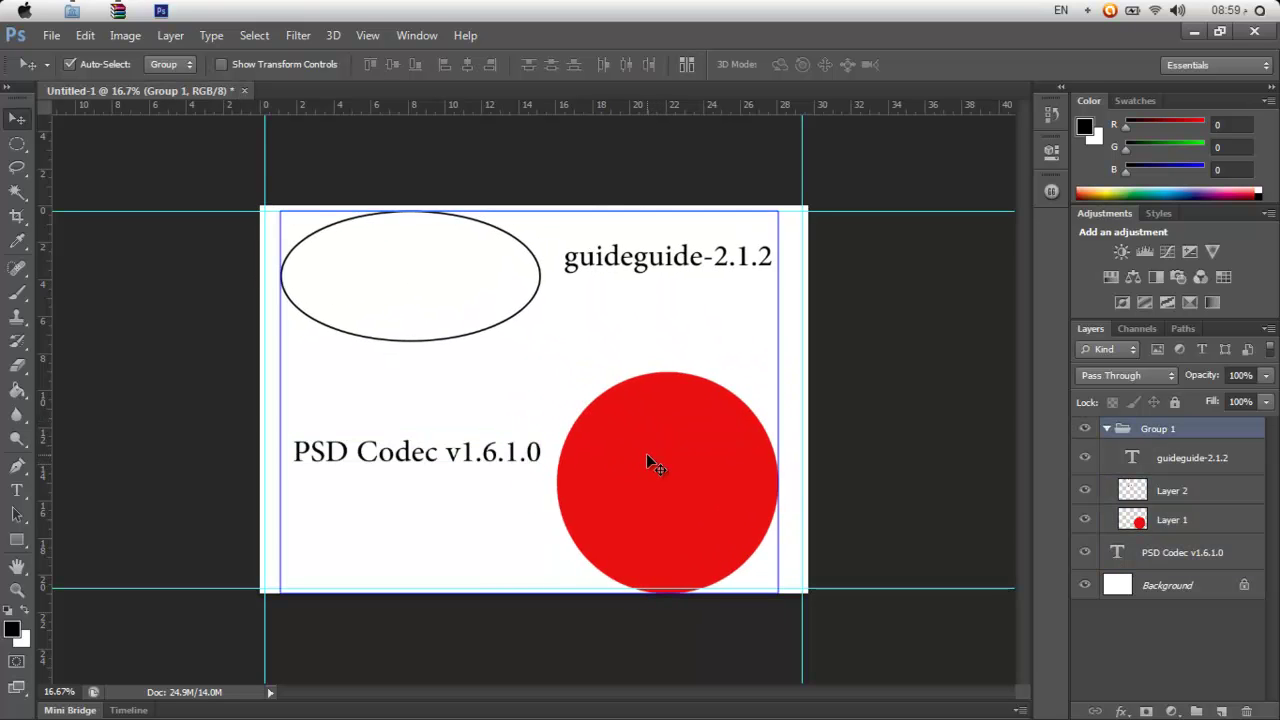
# - Undo the last move of Group 1, and select Layer 1, Layer 2 and the guideguide-2.1.2 text layer together
pyautogui.hotkey('ctrl', 'z')
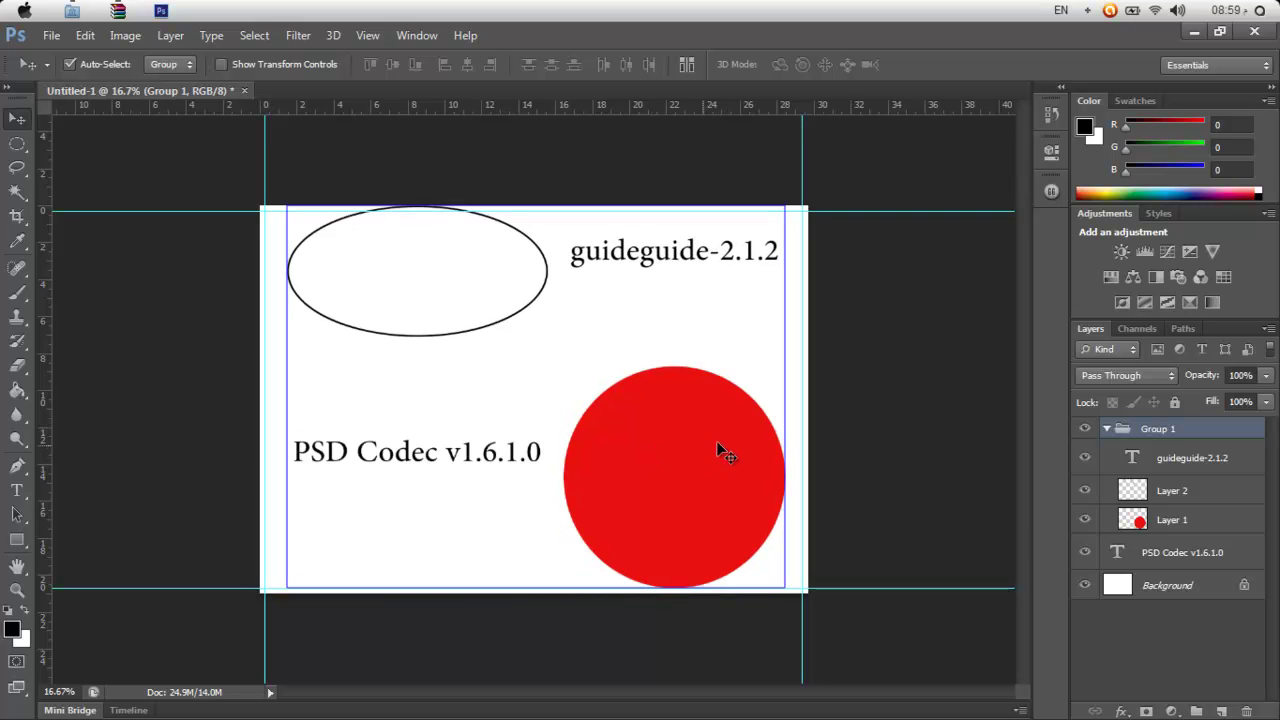
pyautogui.click(1190, 522)
pyautogui.keyDown('shift'); pyautogui.click(1187, 504); pyautogui.keyUp('shift')
pyautogui.keyDown('shift'); pyautogui.click(1187, 463); pyautogui.keyUp('shift')
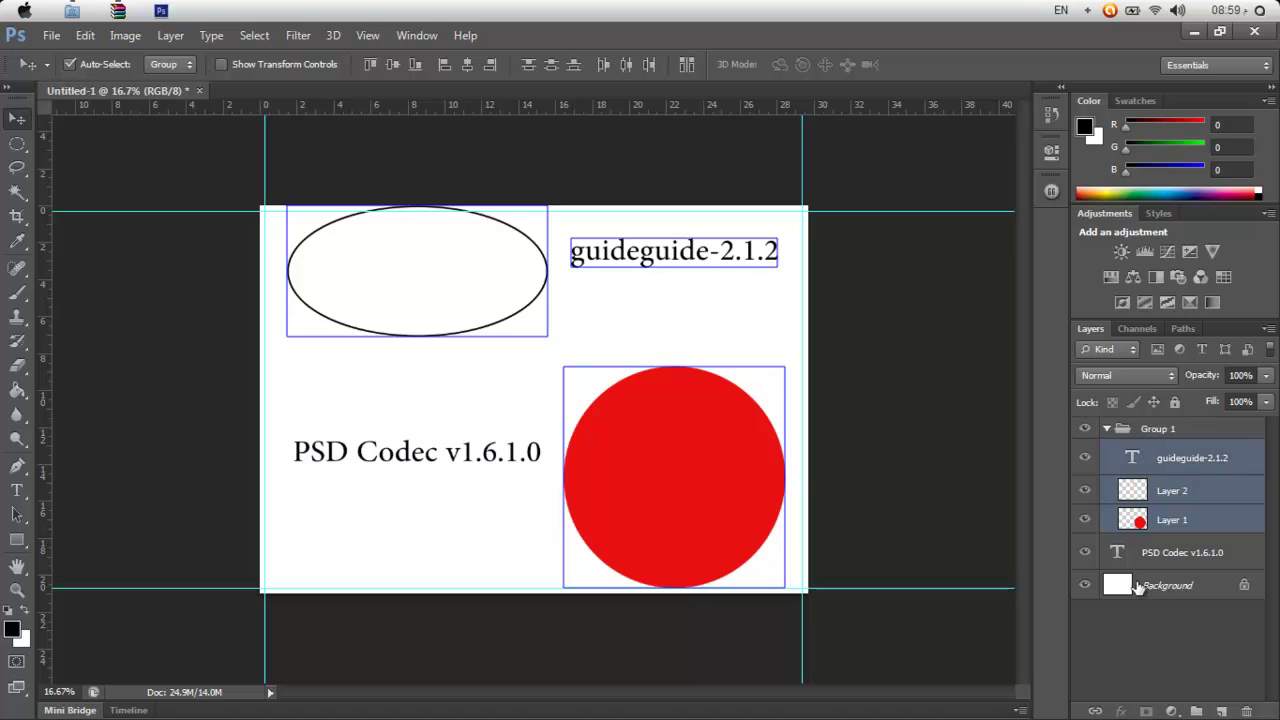
pyautogui.moveTo(1090, 716)
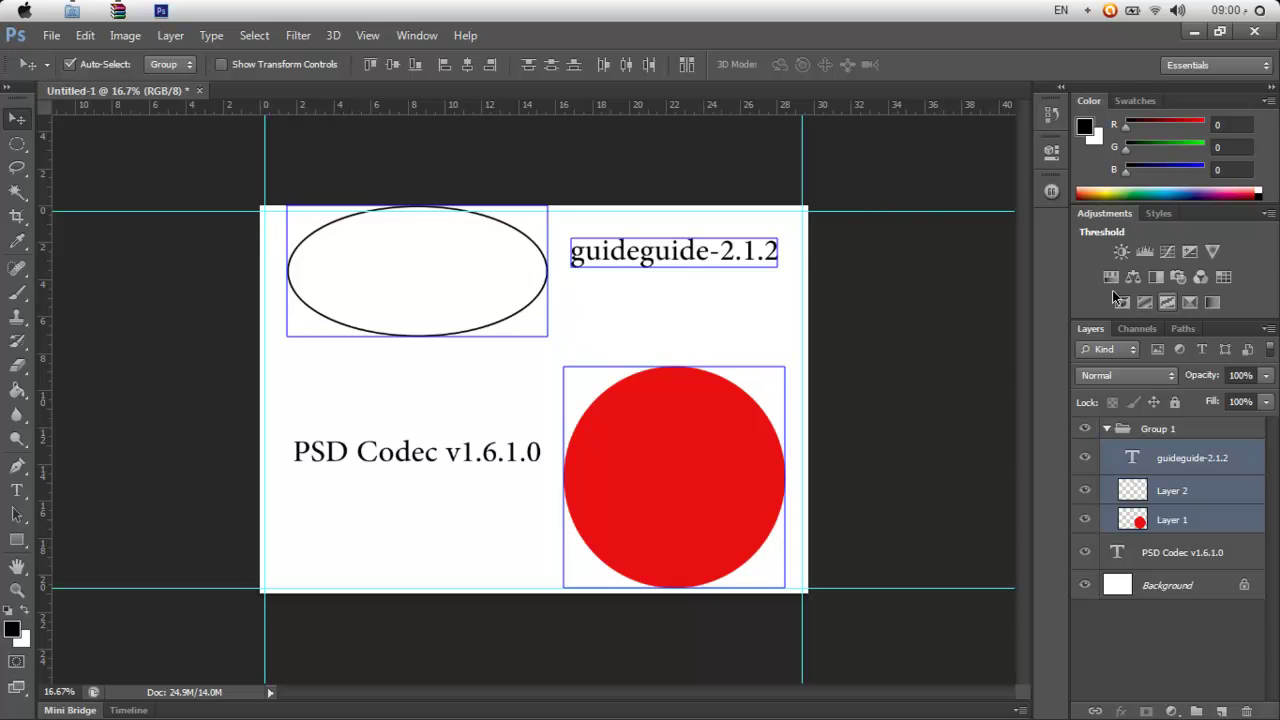
# - Hide Group 1 and all the layers, and make only the Background layer visible again
pyautogui.moveTo(1086, 440); pyautogui.dragTo(1088, 592)
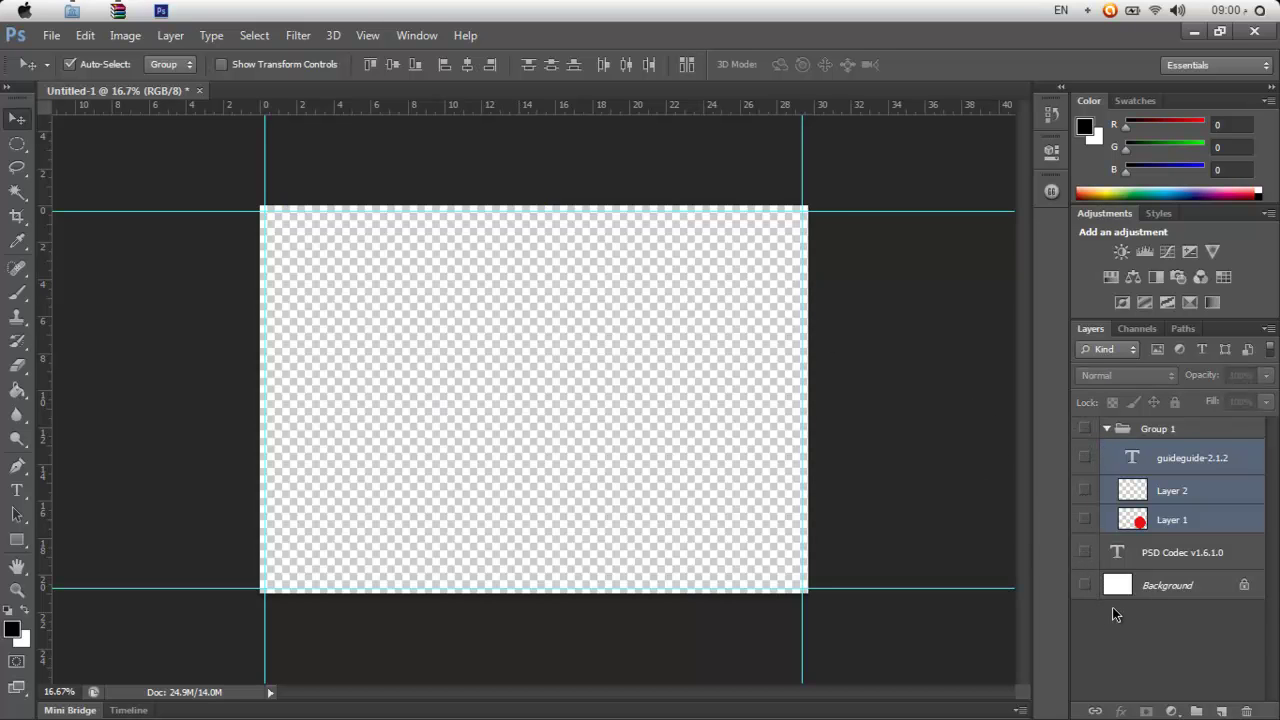
pyautogui.click(1086, 586)
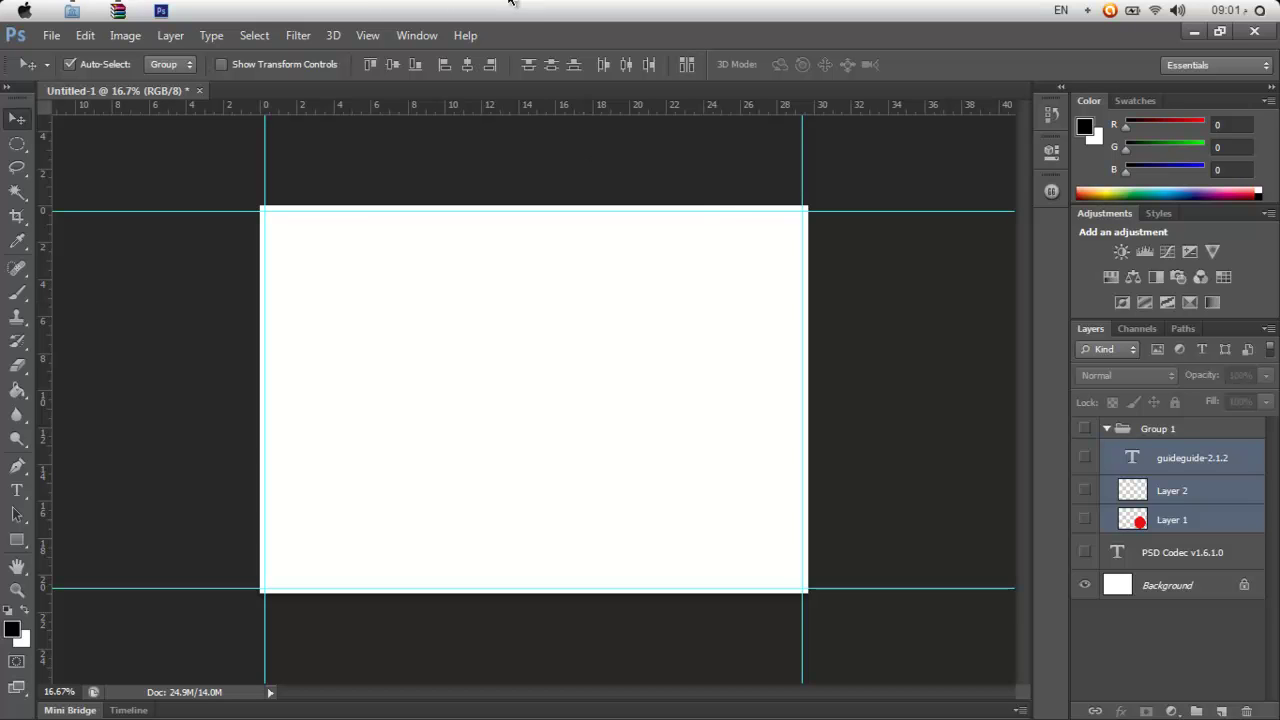
# - Show the Actions panel, enlarge it downwards, and delete the Default Actions set
pyautogui.click(415, 38)
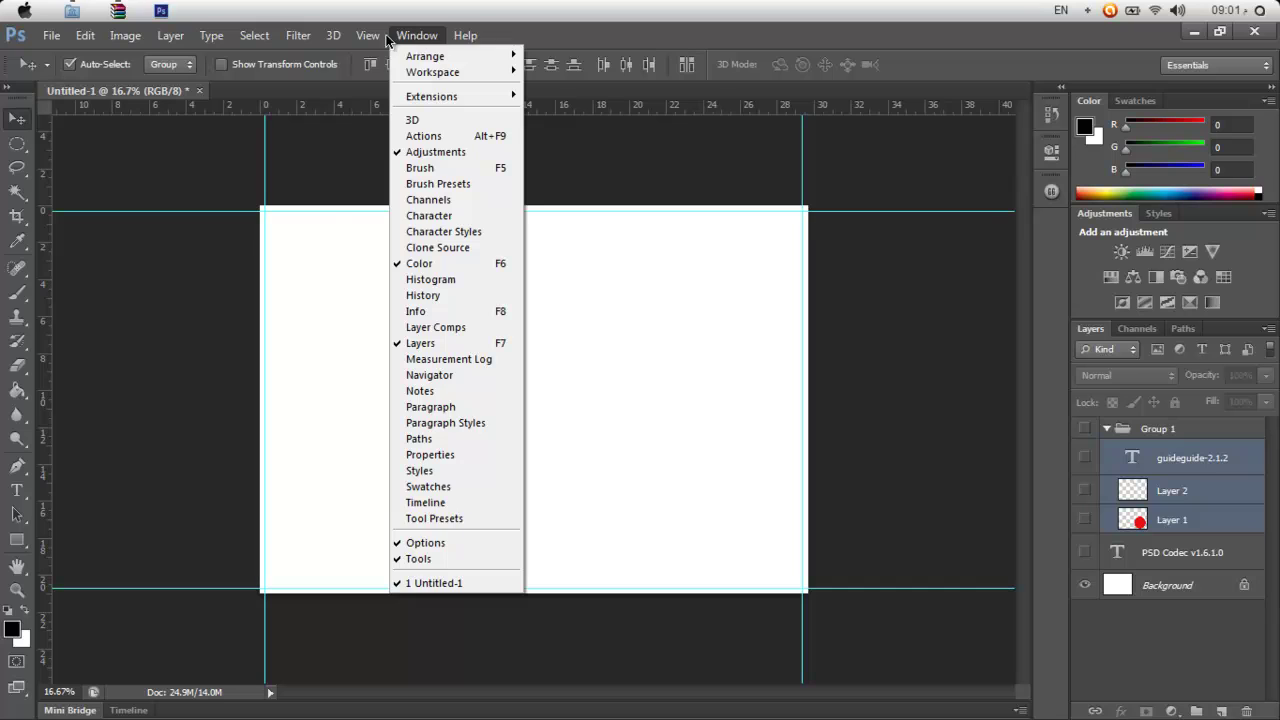
pyautogui.moveTo(370, 40)
pyautogui.moveTo(441, 41)
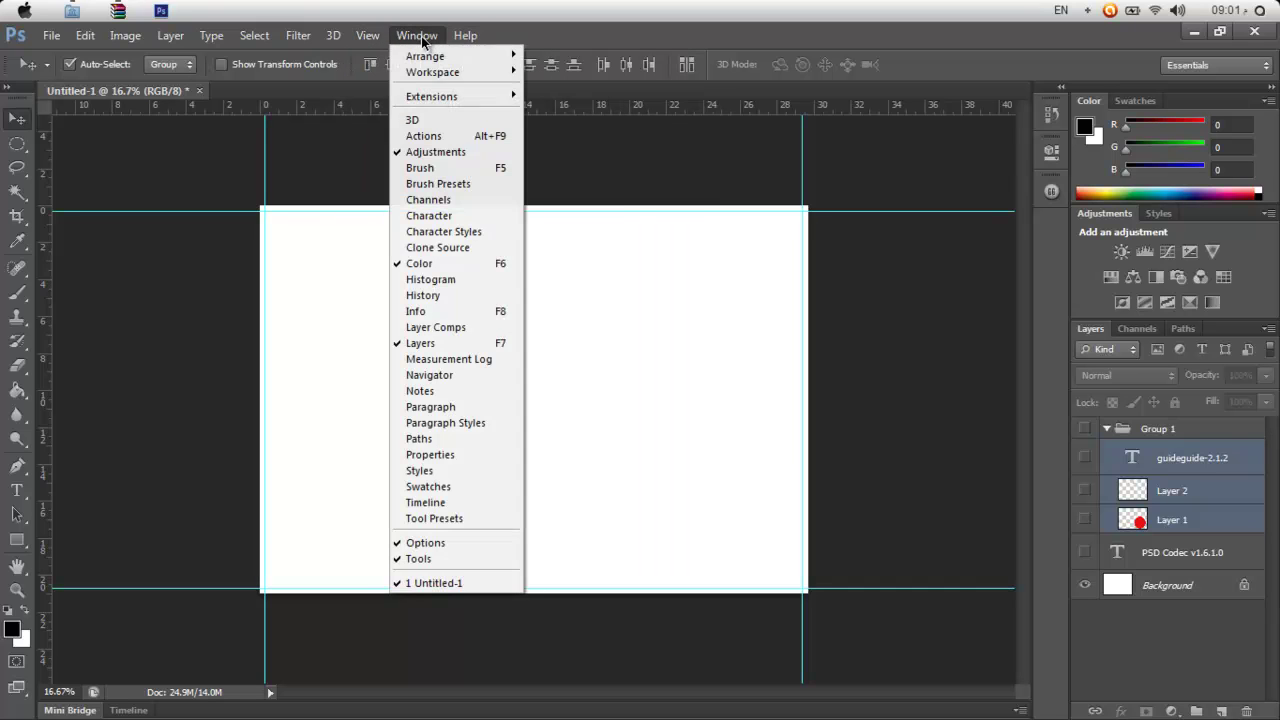
pyautogui.click(427, 136)
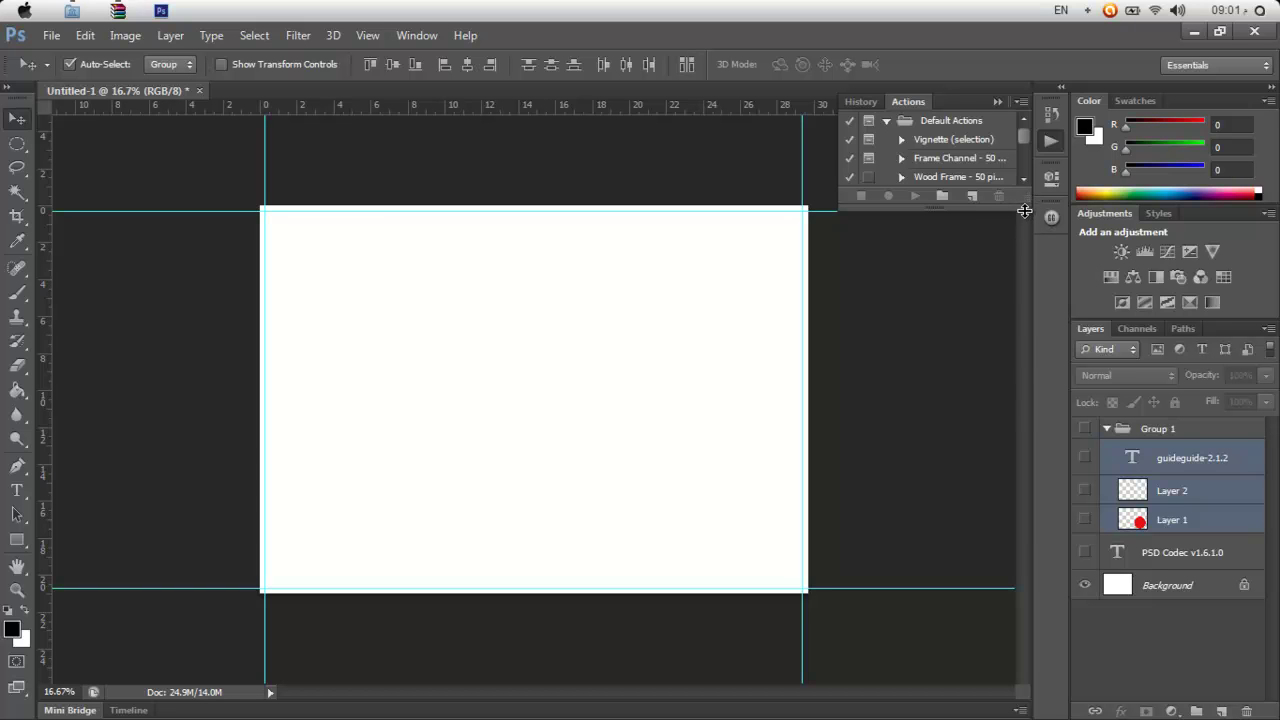
pyautogui.moveTo(1025, 205); pyautogui.dragTo(1012, 392)
pyautogui.click(887, 122)
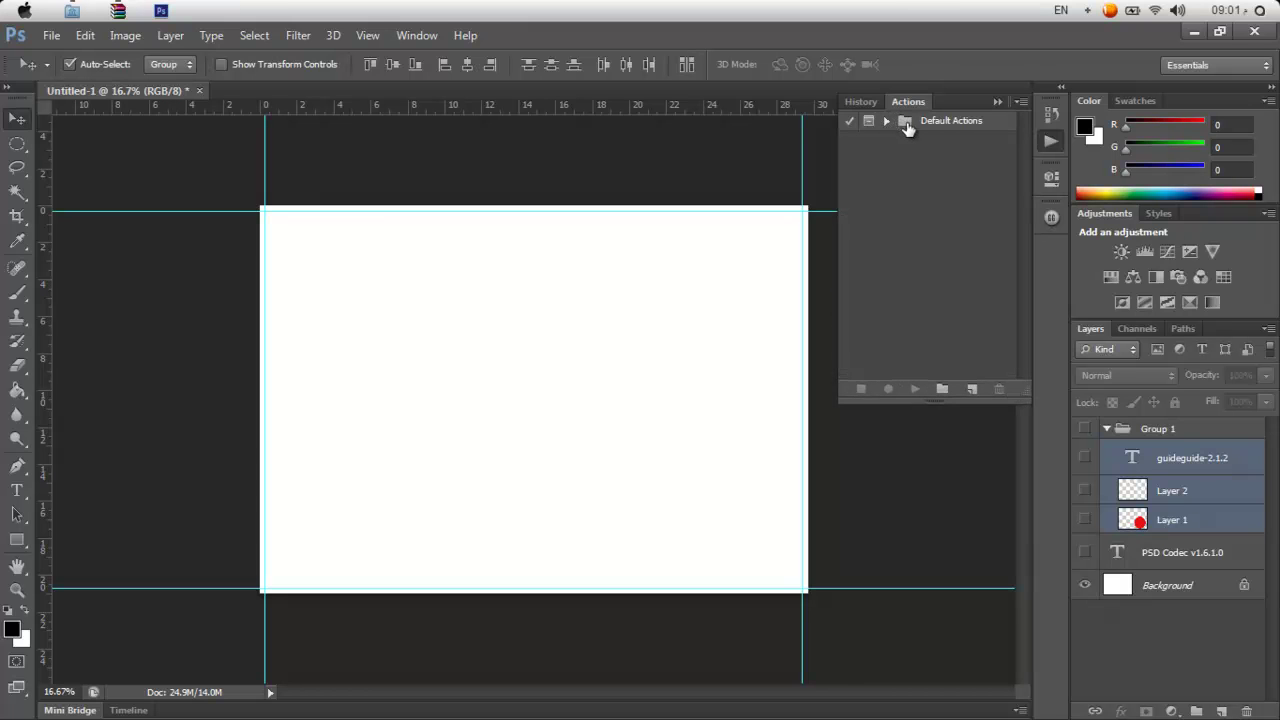
pyautogui.moveTo(951, 124); pyautogui.dragTo(998, 389)
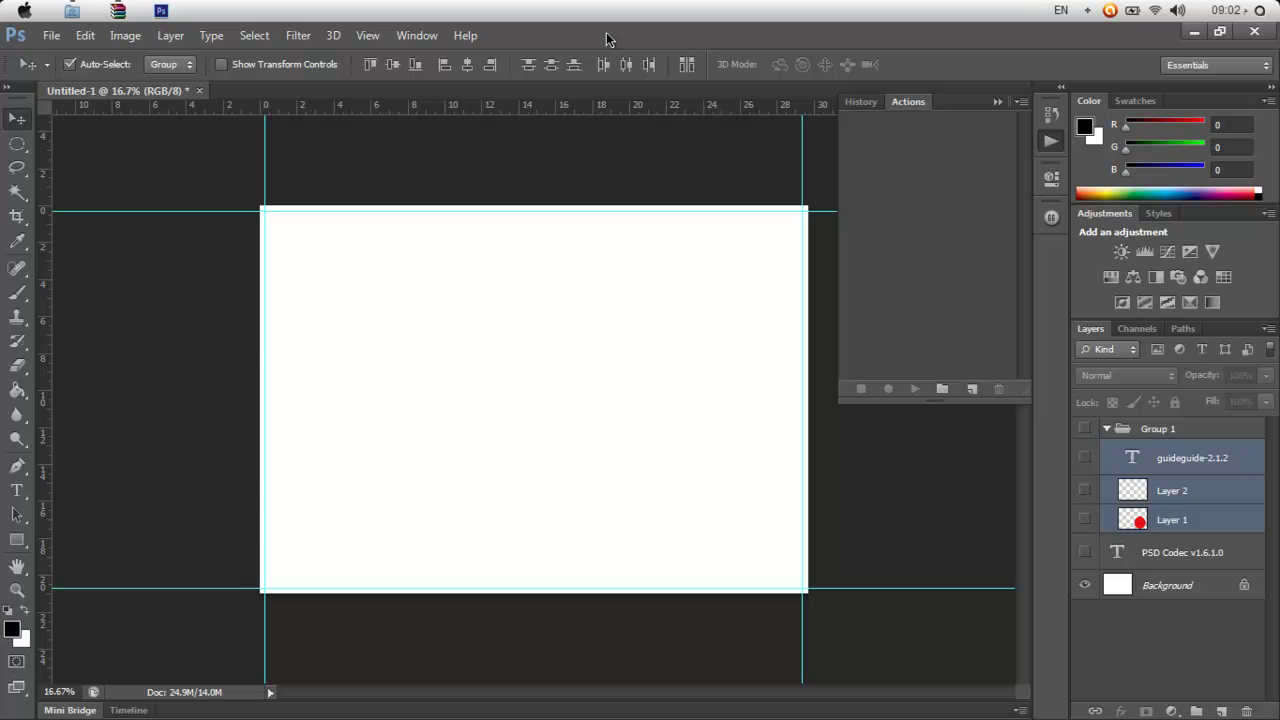
# - Switch to the file explorer and open the Desgin Wellpaper folder inside the PHOTO folder
pyautogui.moveTo(72, 10)
pyautogui.click(340, 110)
pyautogui.moveTo(445, 182); pyautogui.dragTo(620, 61)
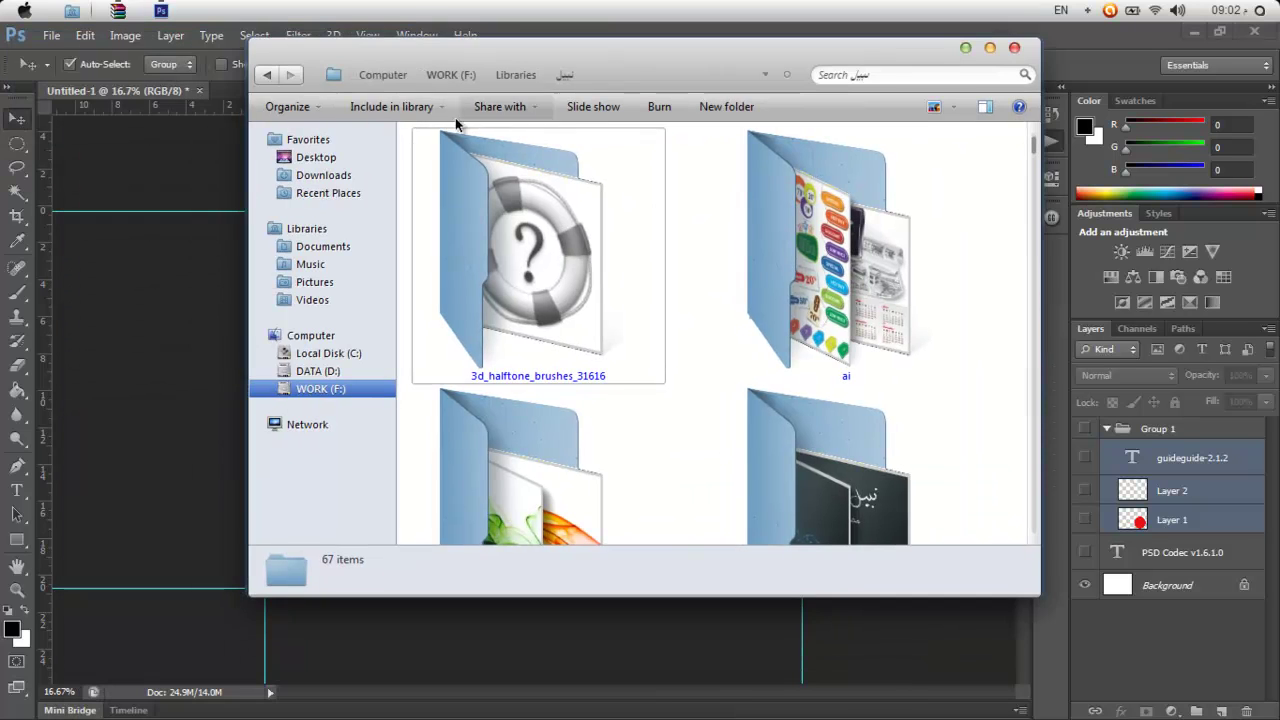
pyautogui.click(267, 74)
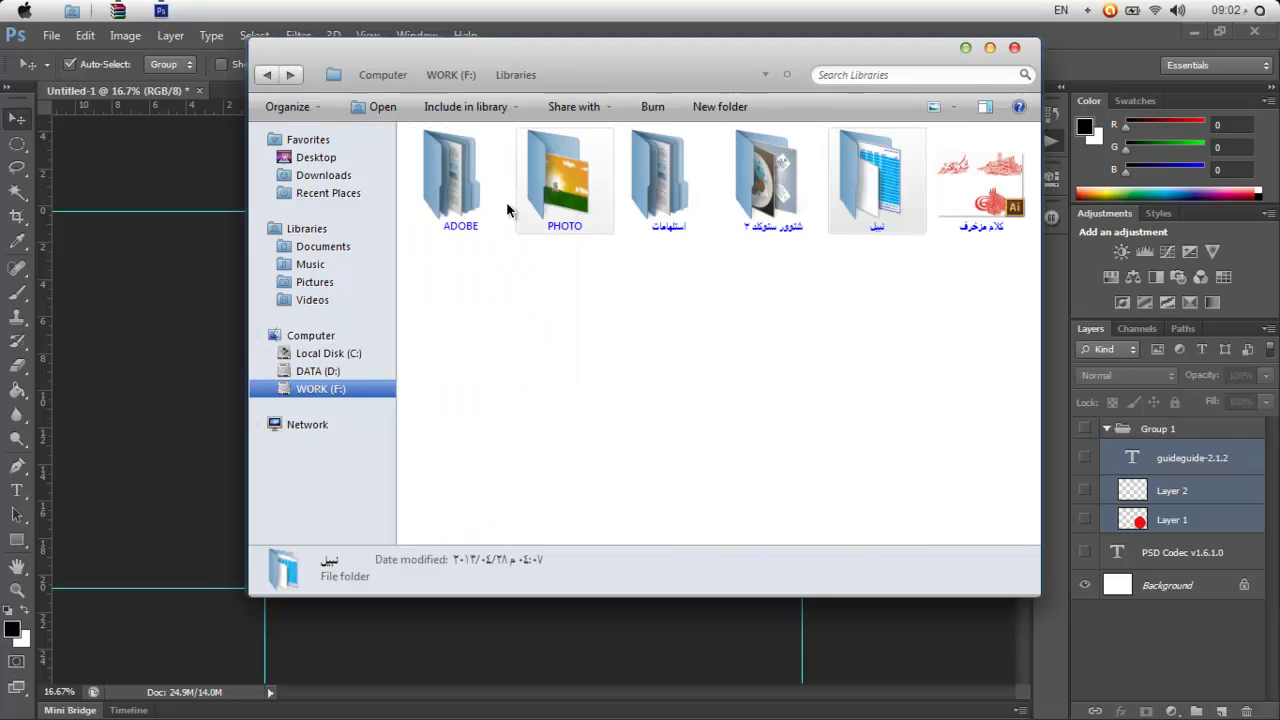
pyautogui.doubleClick(565, 200)
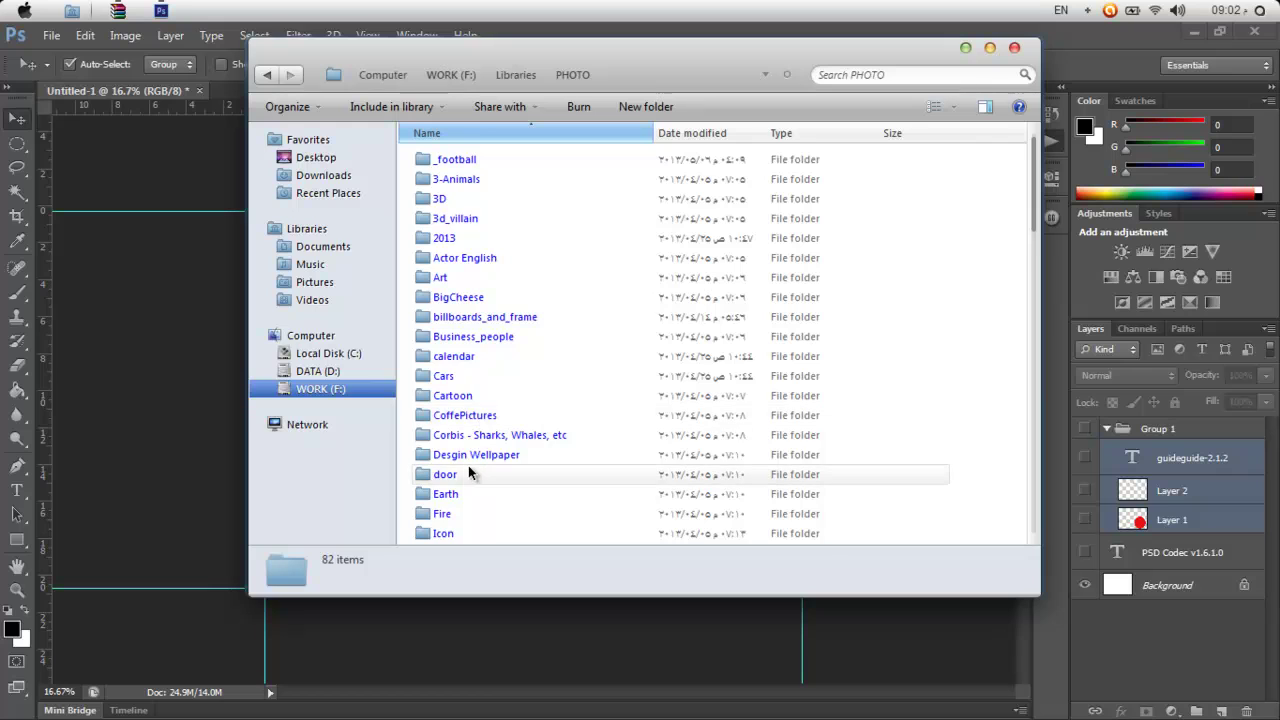
pyautogui.scroll(-2, 468, 465)
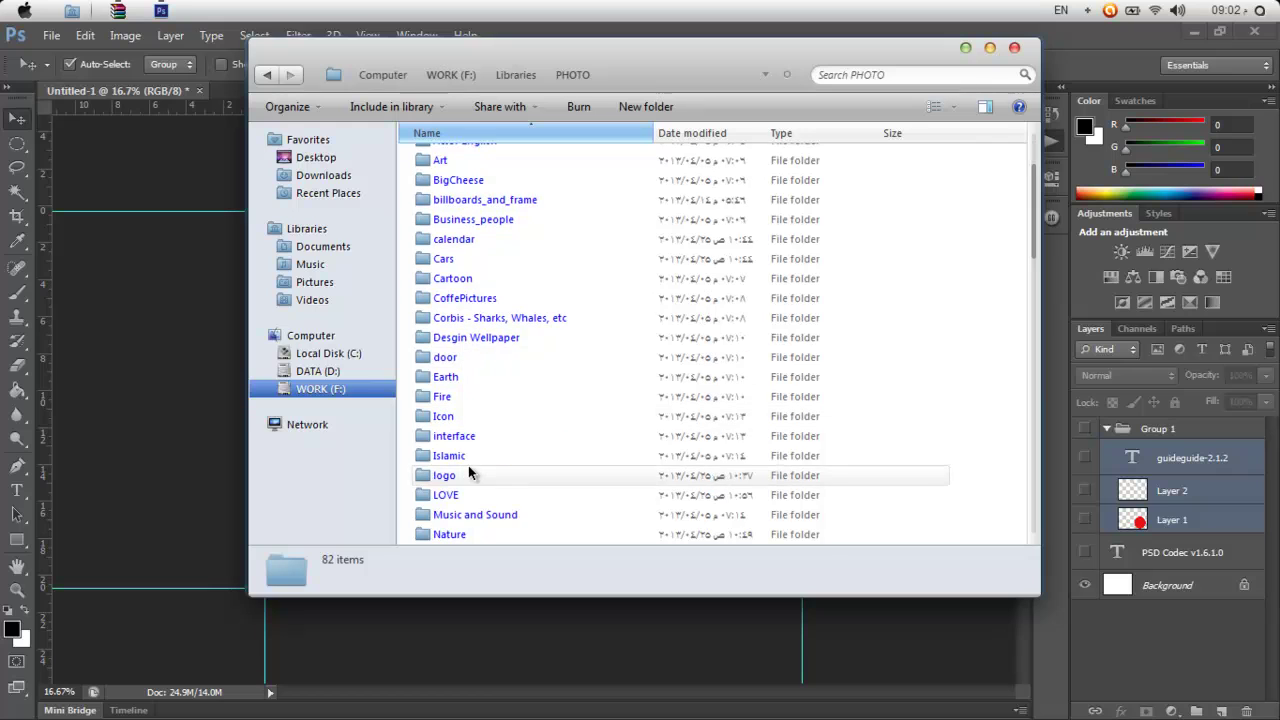
pyautogui.click(460, 338)
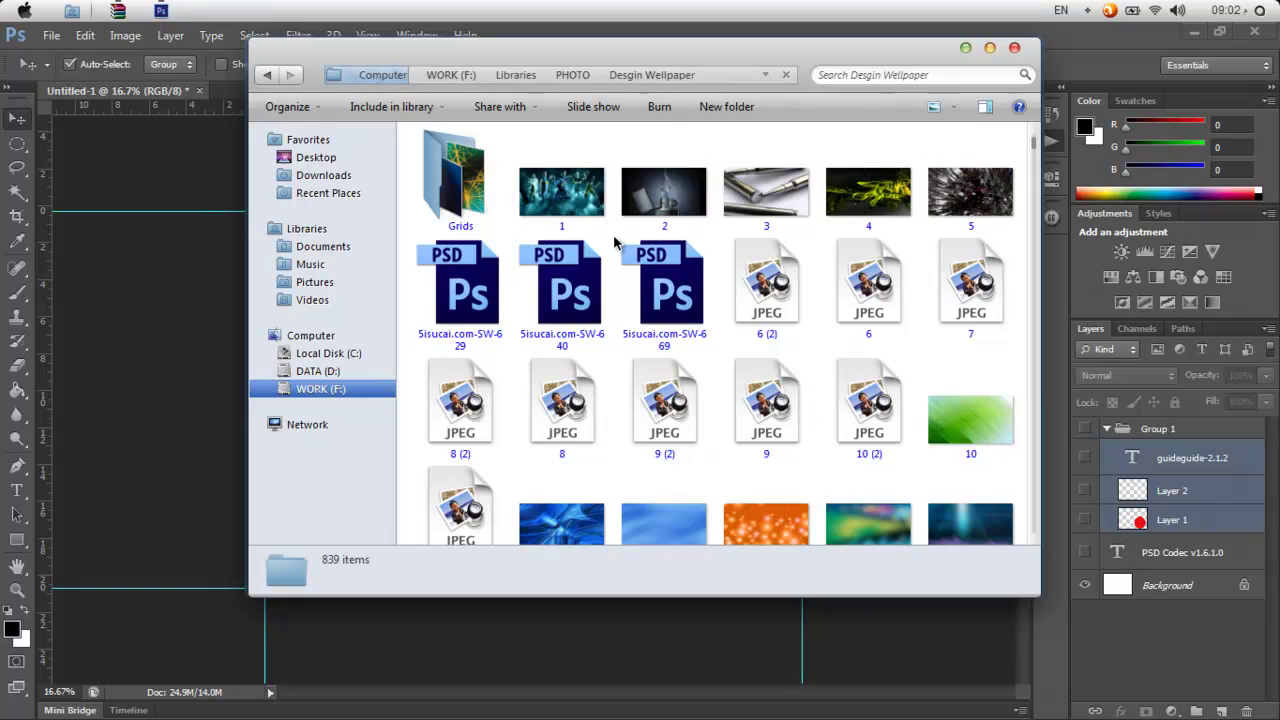
# - Select the images 8 (2), 8, 9 (2), 9 and 10 (2) together and copy them
pyautogui.click(845, 450)
pyautogui.press('Left')
pyautogui.click(850, 430)
pyautogui.keyDown('ctrl'); pyautogui.click(664, 410); pyautogui.keyUp('ctrl')
pyautogui.keyDown('ctrl'); pyautogui.click(562, 420); pyautogui.keyUp('ctrl')
pyautogui.keyDown('ctrl'); pyautogui.click(493, 415); pyautogui.keyUp('ctrl')
pyautogui.keyDown('ctrl'); pyautogui.click(489, 415); pyautogui.keyUp('ctrl')
pyautogui.rightClick(486, 414)
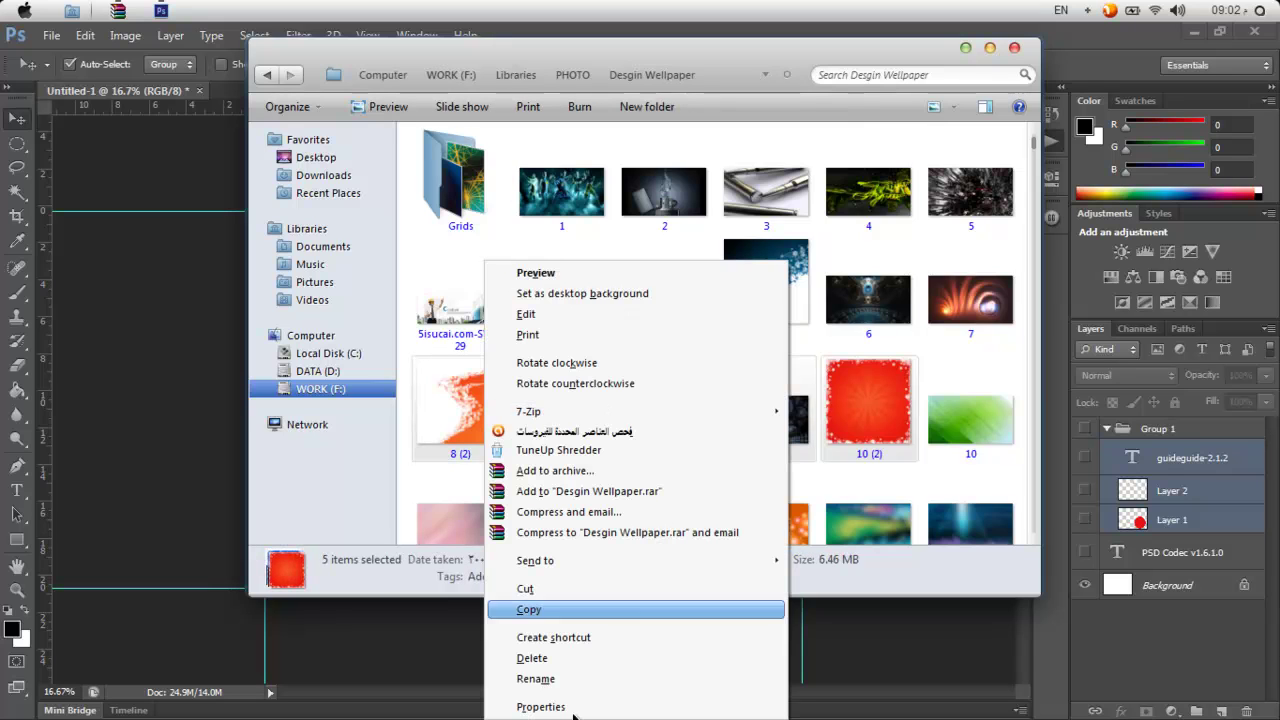
pyautogui.click(528, 610)
# - Clear the open windows away to reach the desktop, and create a new folder there with the default name
pyautogui.click(966, 48)
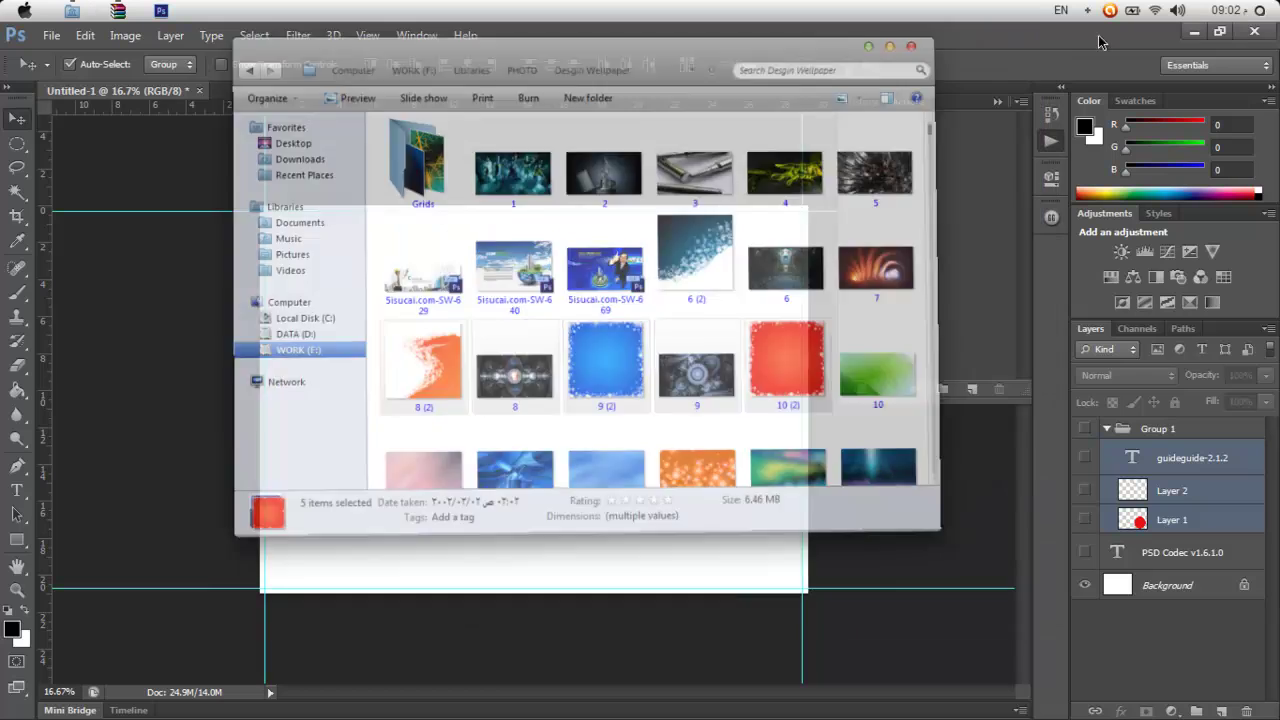
pyautogui.click(1194, 32)
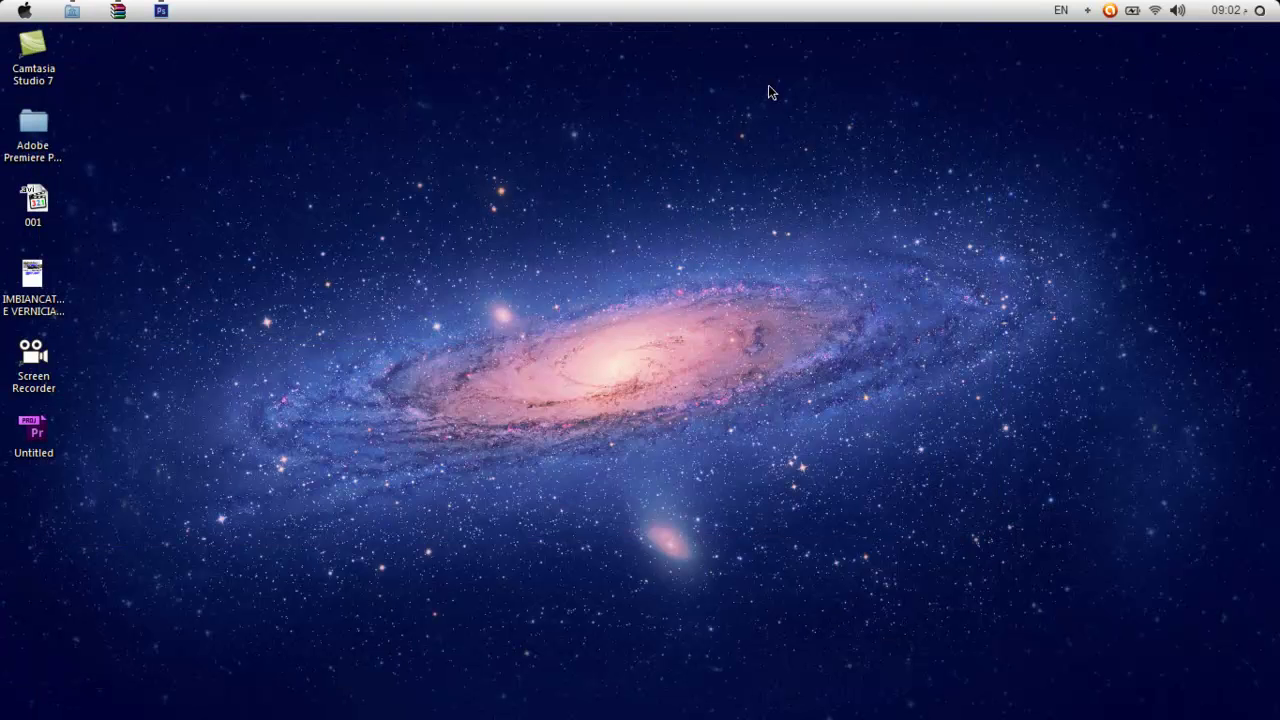
pyautogui.rightClick(455, 260)
pyautogui.moveTo(474, 355)
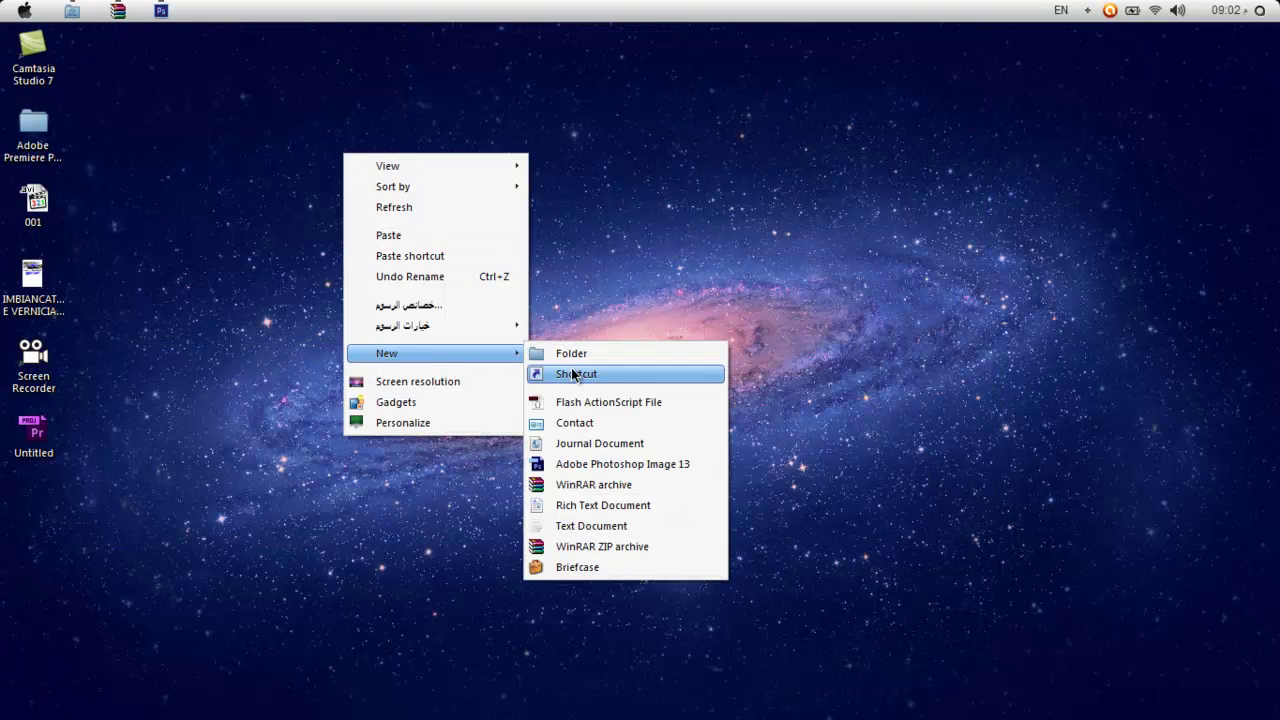
pyautogui.click(572, 353)
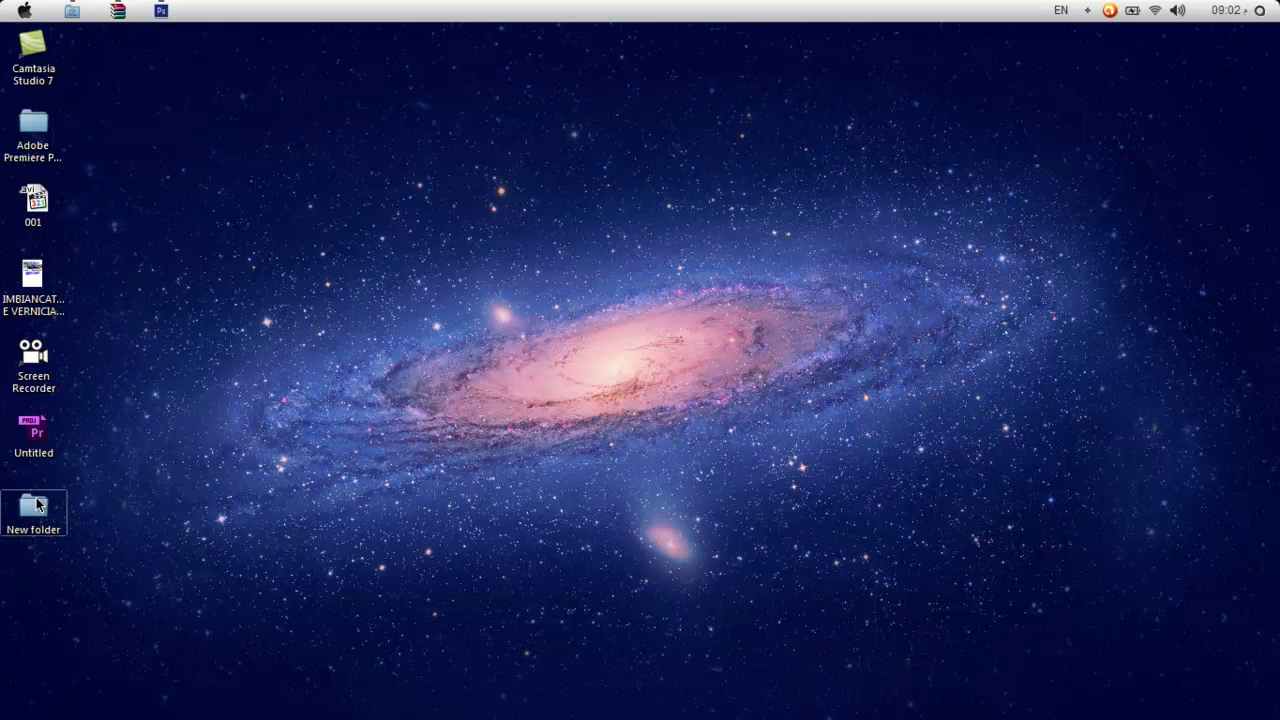
# - Open the new desktop folder and paste the five copied images into it
pyautogui.doubleClick(37, 505)
pyautogui.rightClick(601, 248)
pyautogui.click(647, 374)
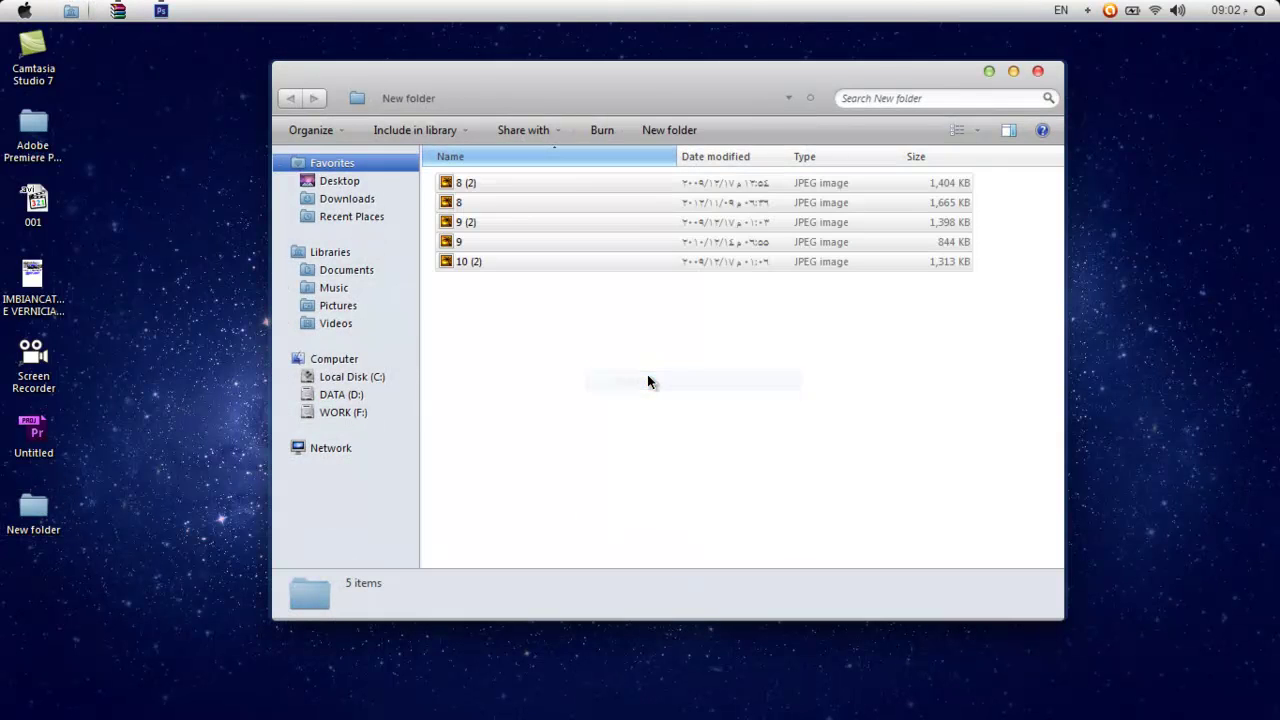
pyautogui.click(742, 359)
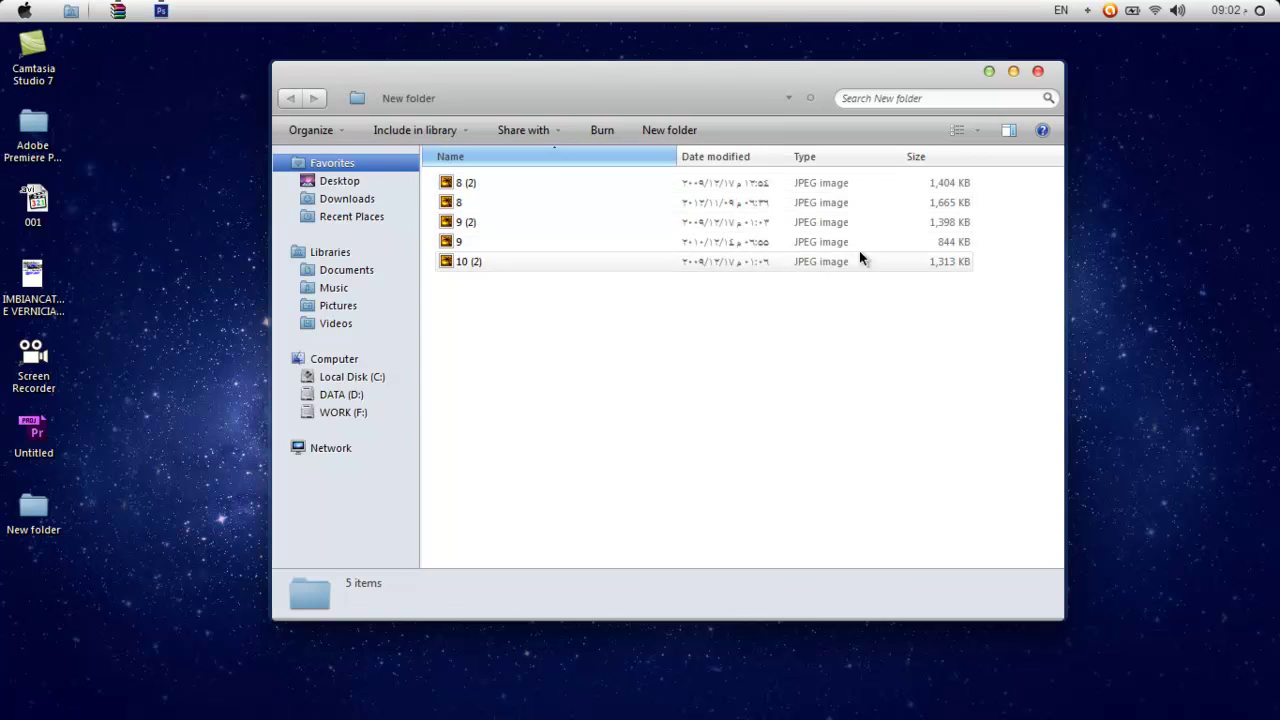
# - Open the five pasted images in Photoshop, and start recording a new action under the default name Action 1
pyautogui.moveTo(576, 320); pyautogui.dragTo(440, 93)
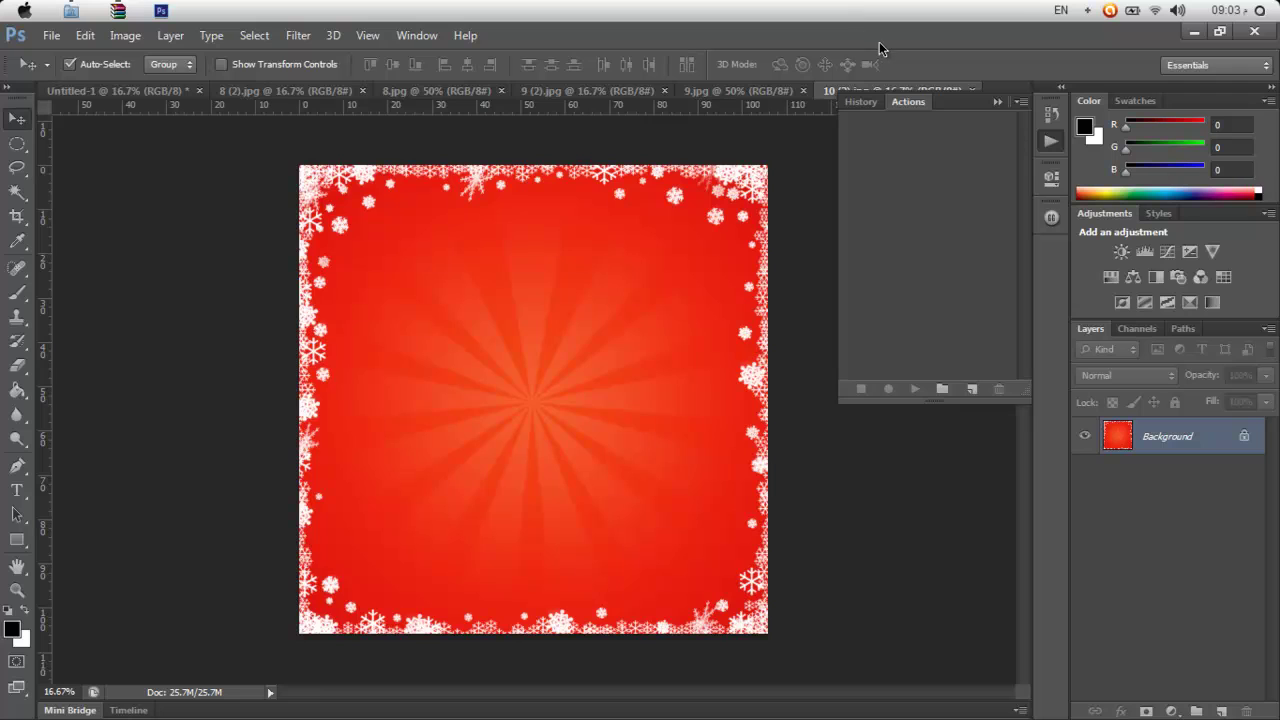
pyautogui.click(972, 390)
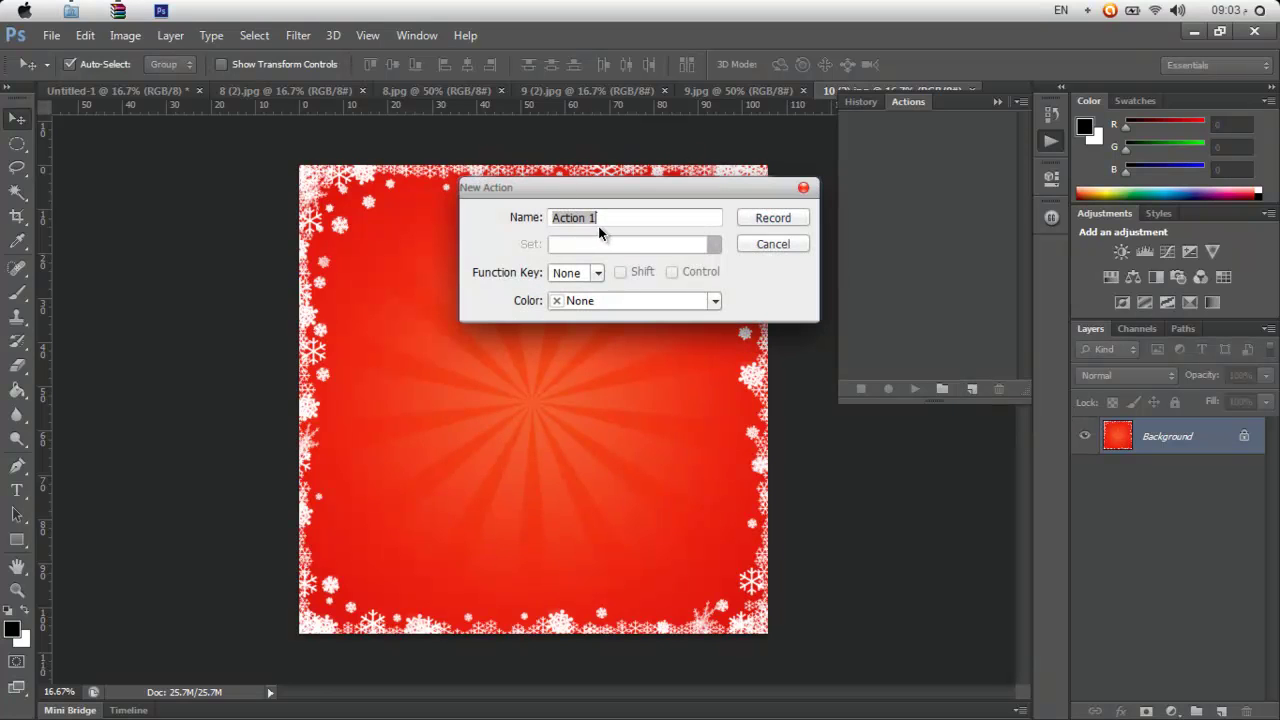
pyautogui.click(785, 218)
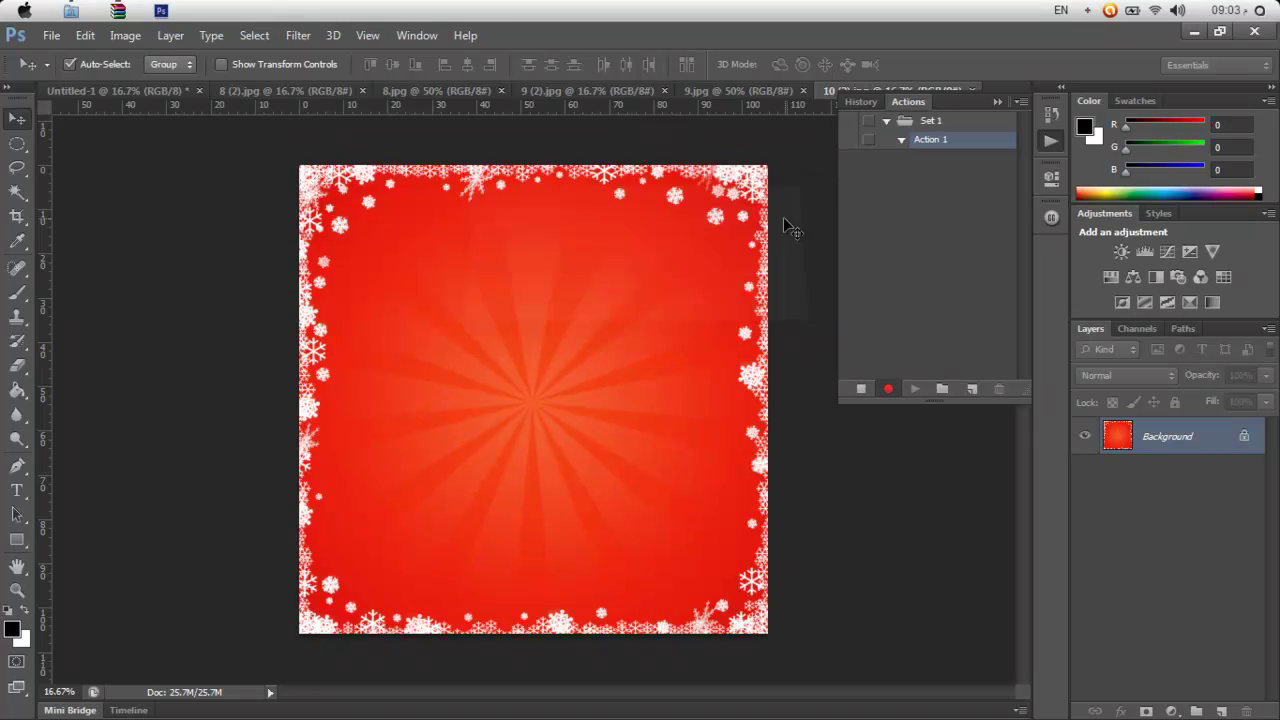
# - Resize the red snowflake image to a document size of 50 by 50 centimetres while the action records
pyautogui.click(125, 35)
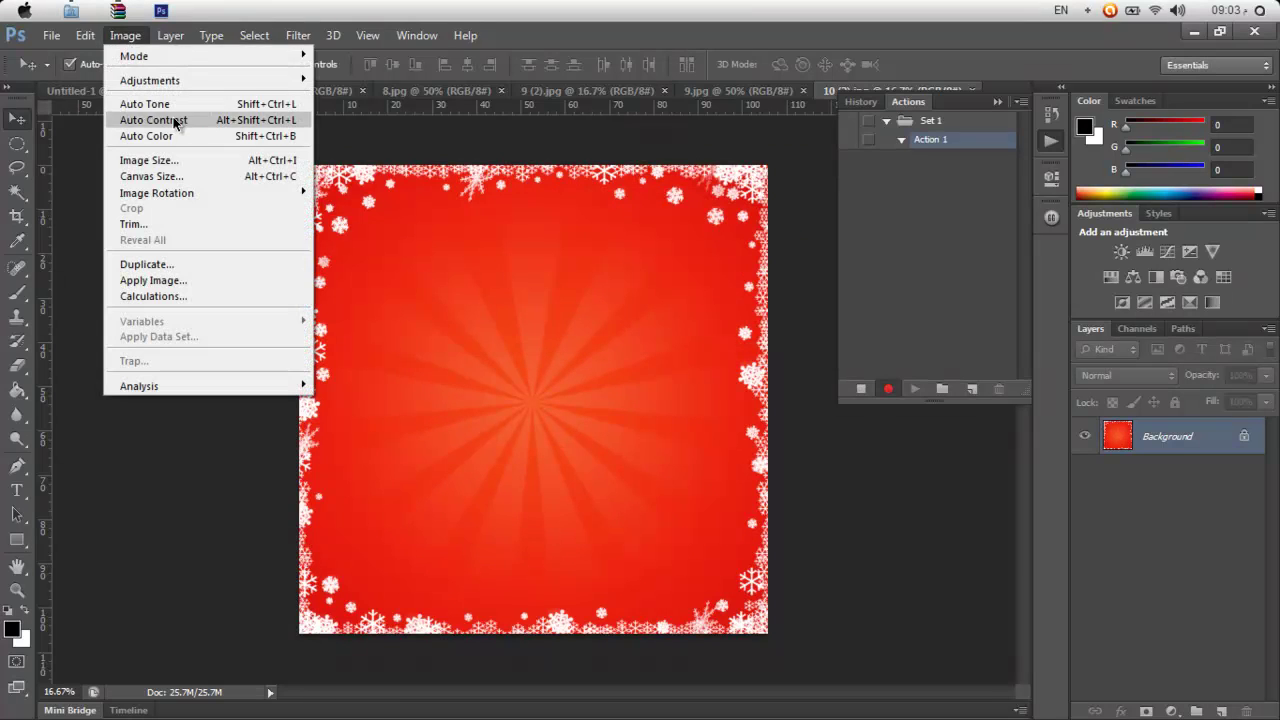
pyautogui.click(180, 160)
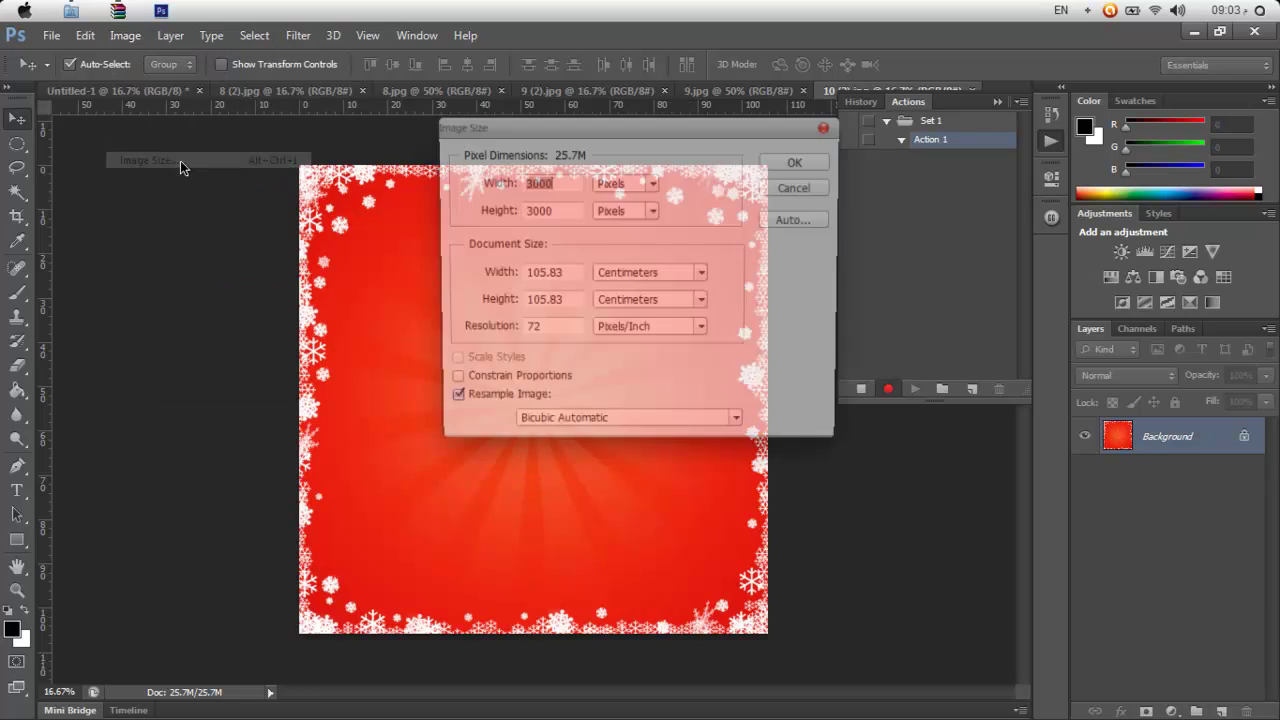
pyautogui.click(563, 275)
pyautogui.moveTo(563, 275); pyautogui.dragTo(477, 278)
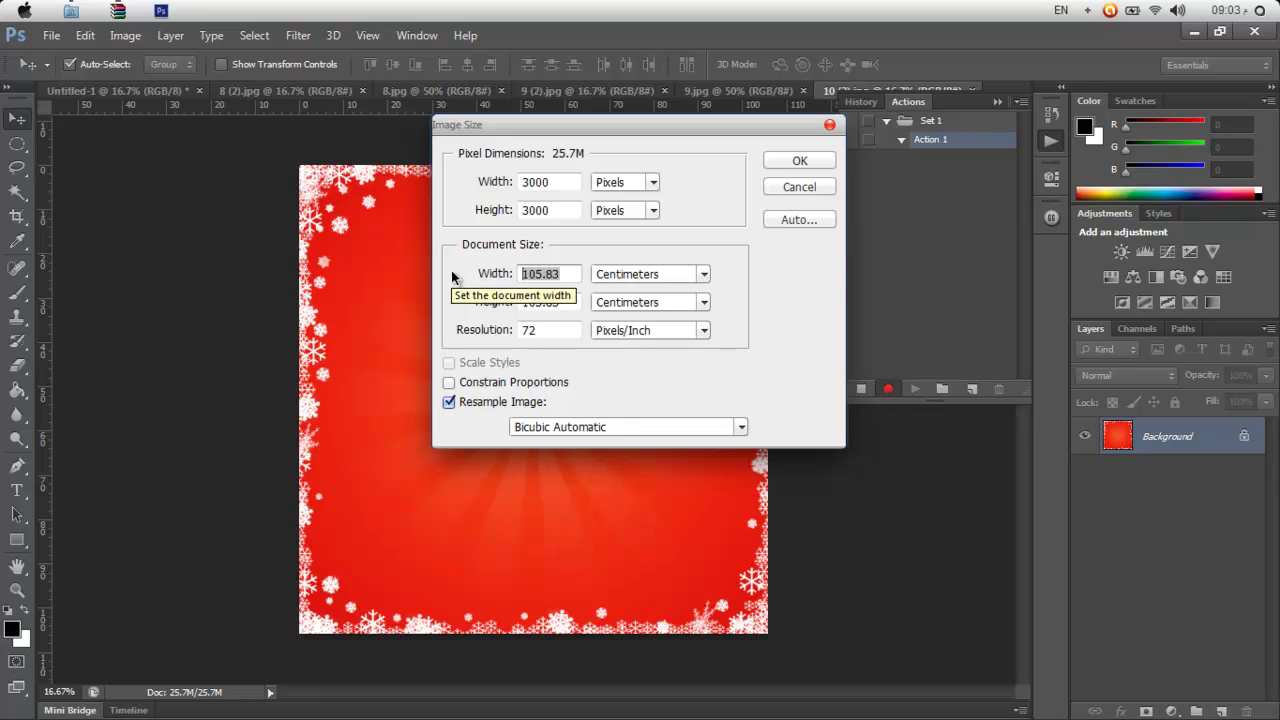
pyautogui.write('50')
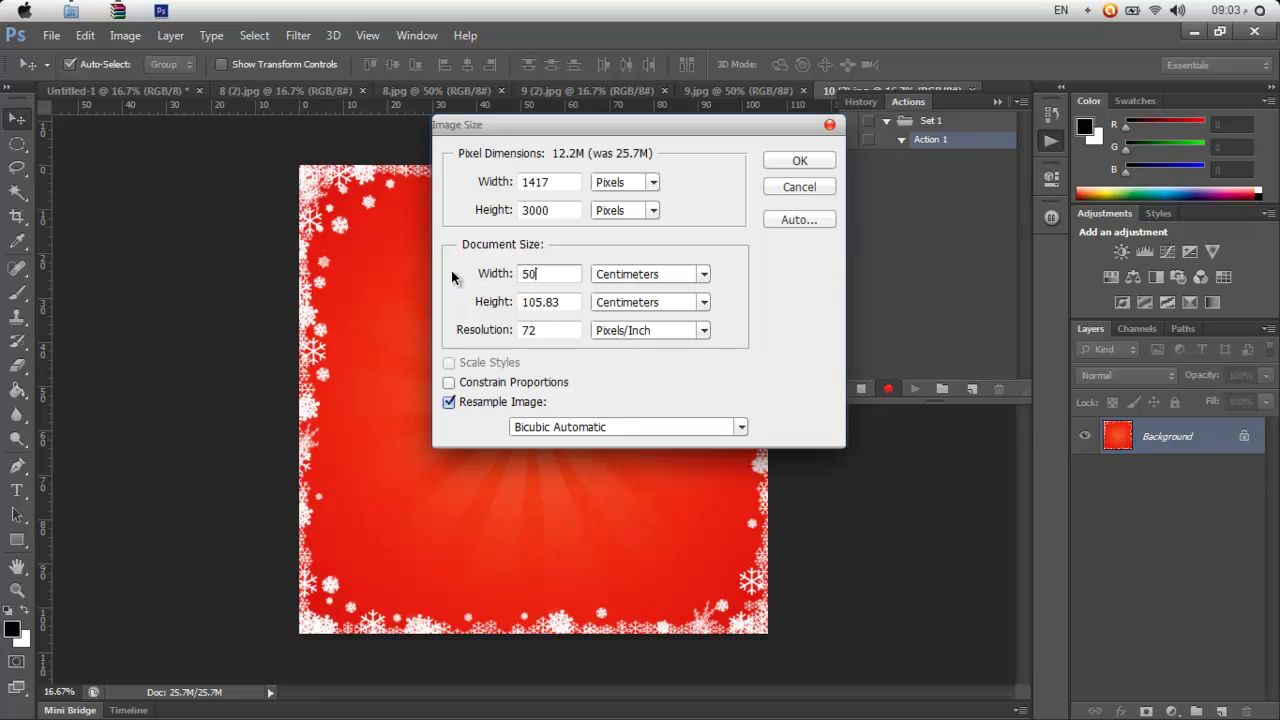
pyautogui.moveTo(569, 301); pyautogui.dragTo(487, 309)
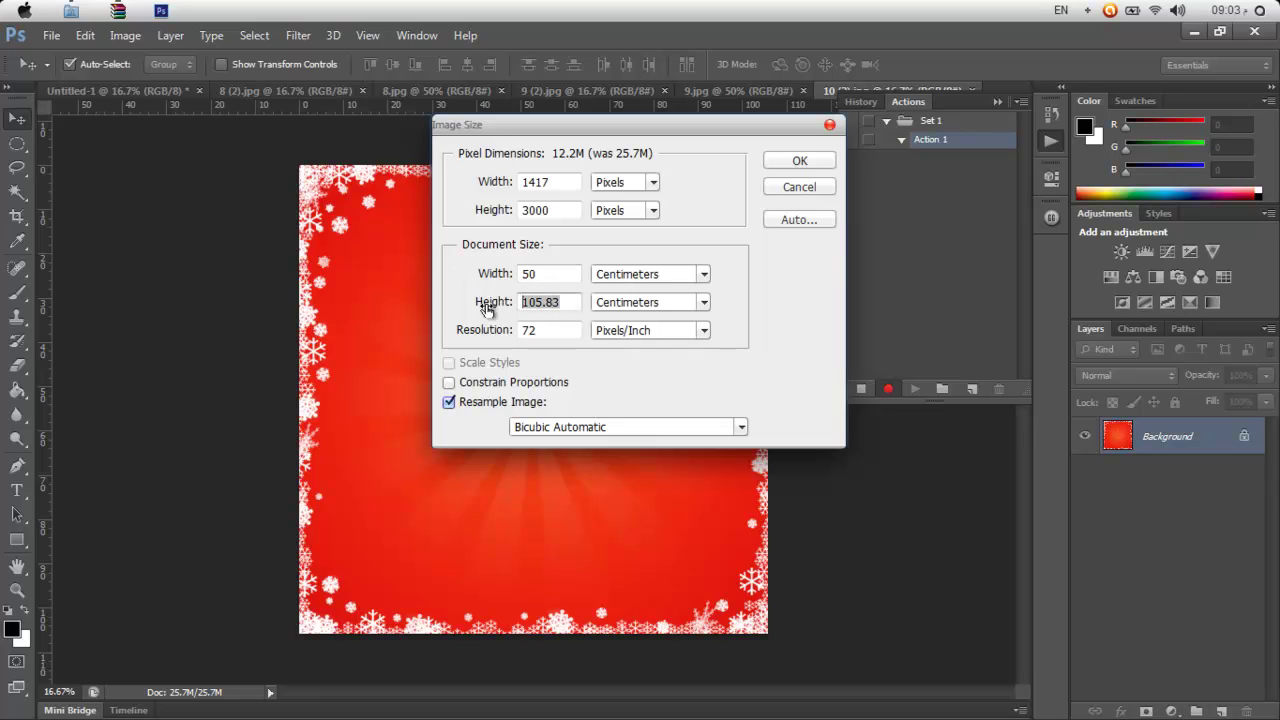
pyautogui.write('50')
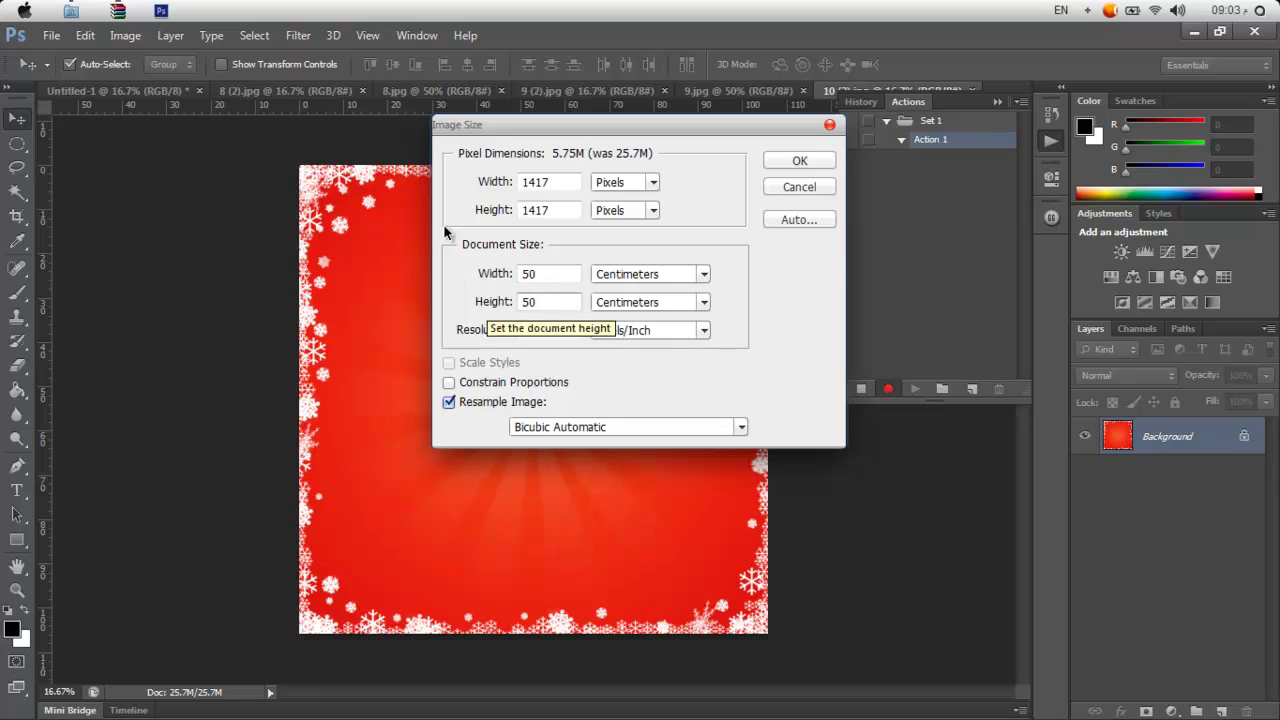
pyautogui.click(800, 161)
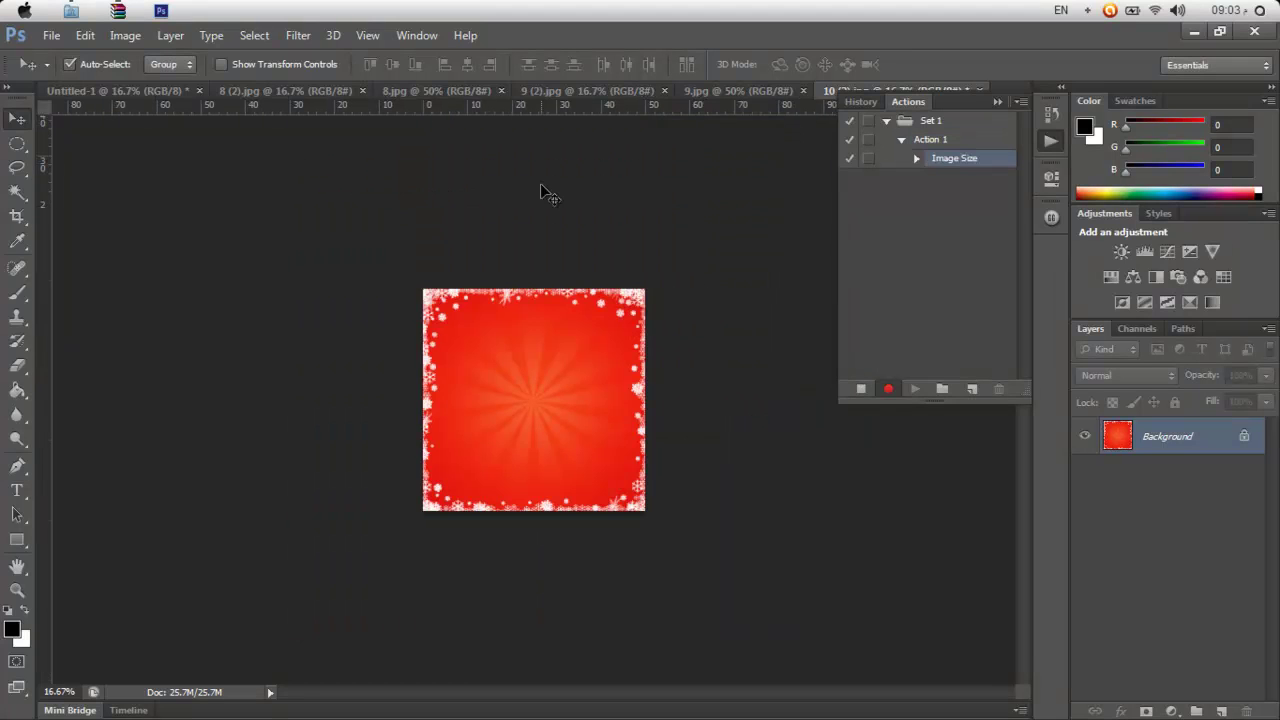
# - Save the resized red image as a maximum-quality JPEG into a new desktop folder named New folder (2)
pyautogui.click(50, 35)
pyautogui.click(89, 239)
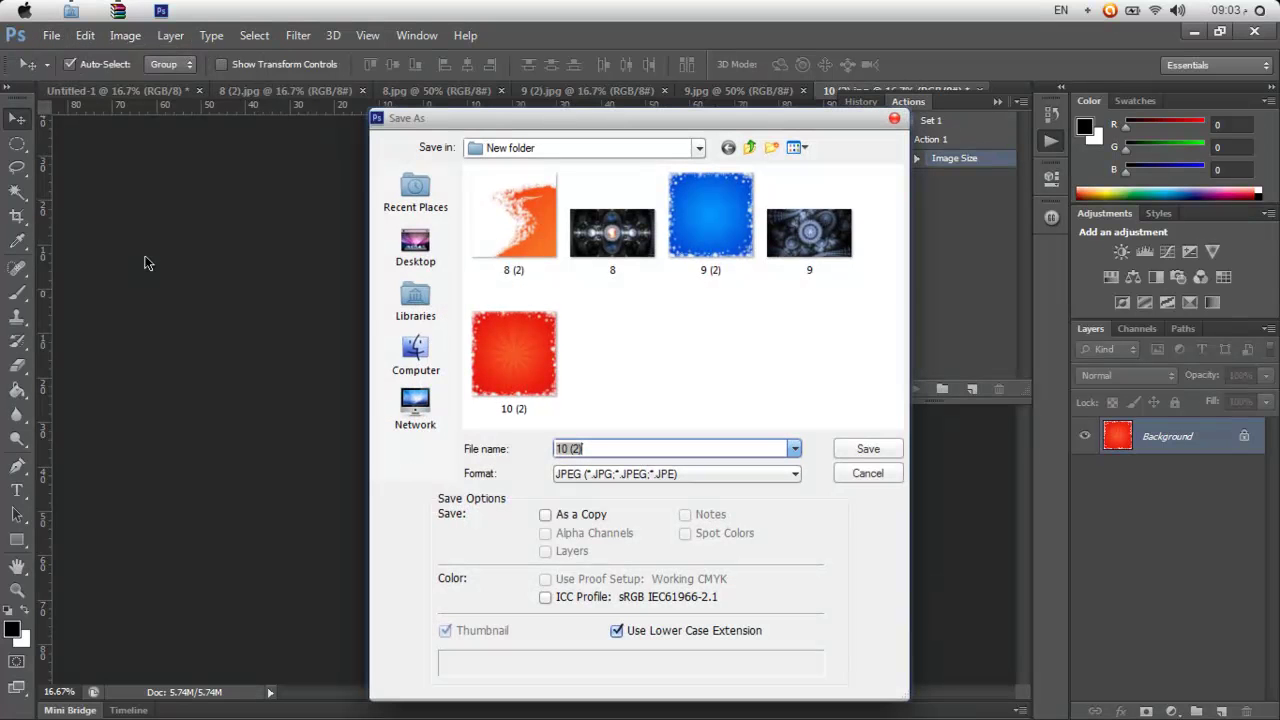
pyautogui.click(418, 250)
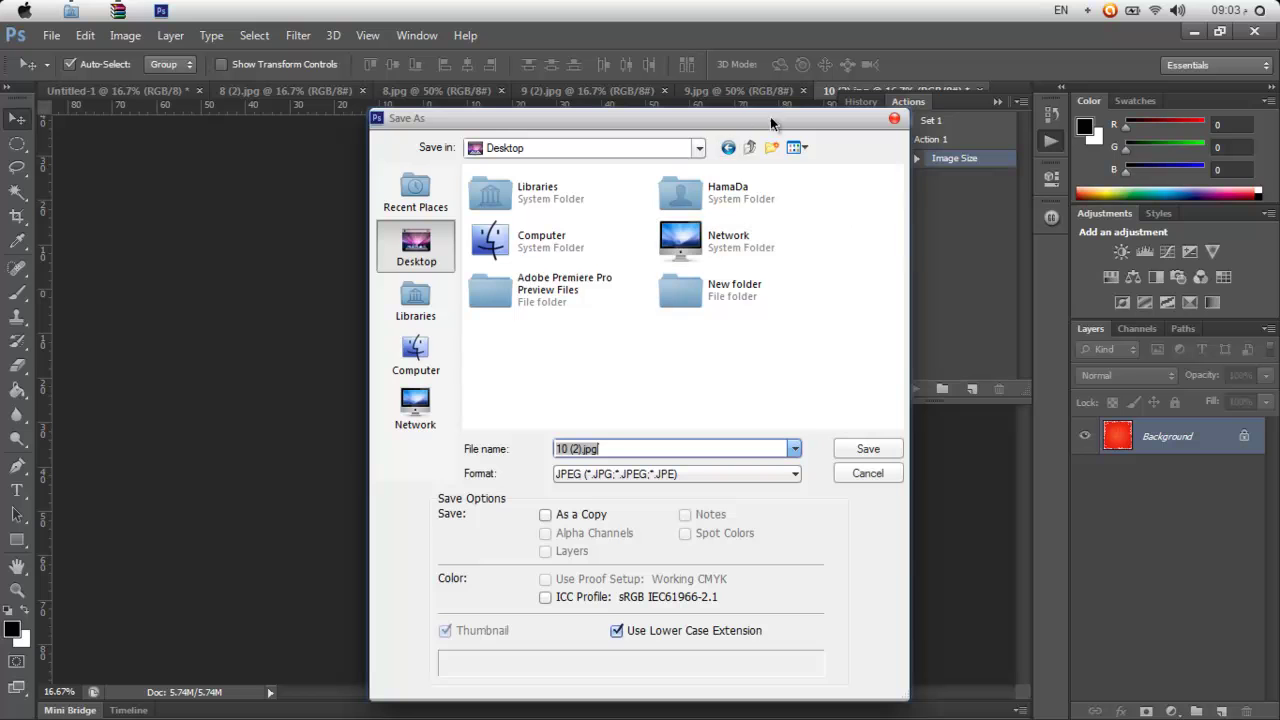
pyautogui.click(768, 146)
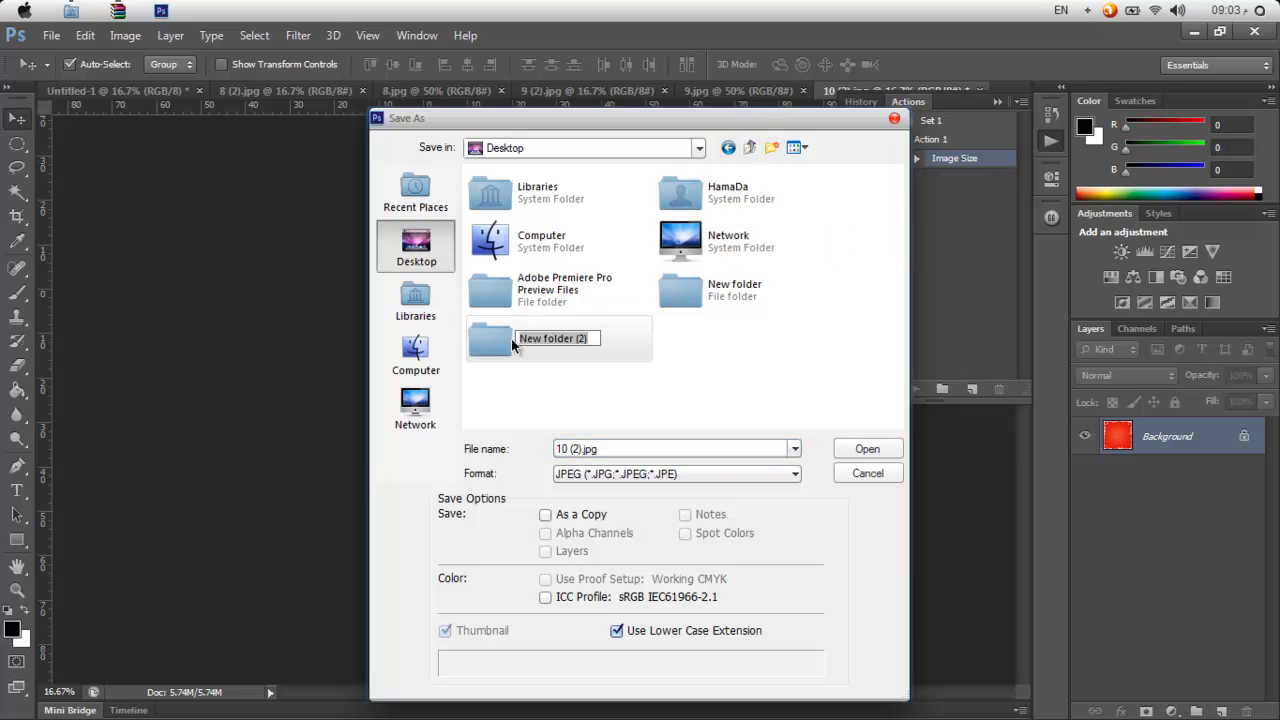
pyautogui.click(511, 338)
pyautogui.doubleClick(508, 336)
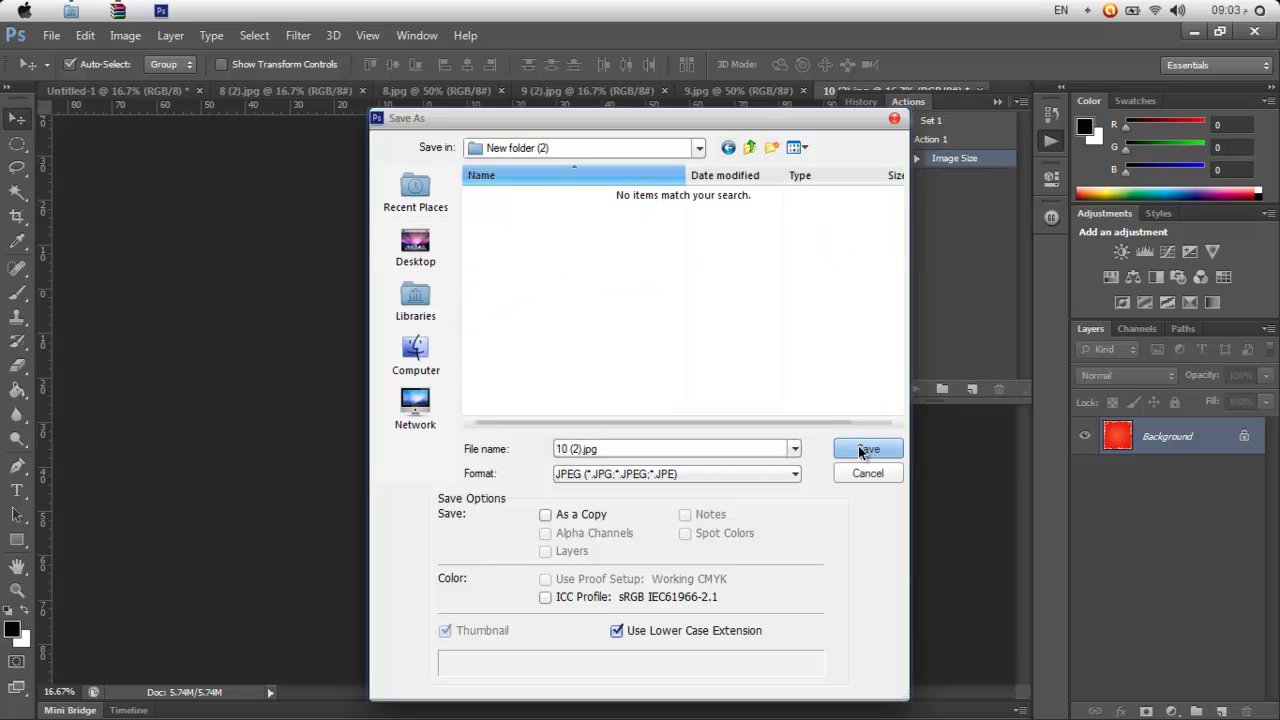
pyautogui.click(864, 449)
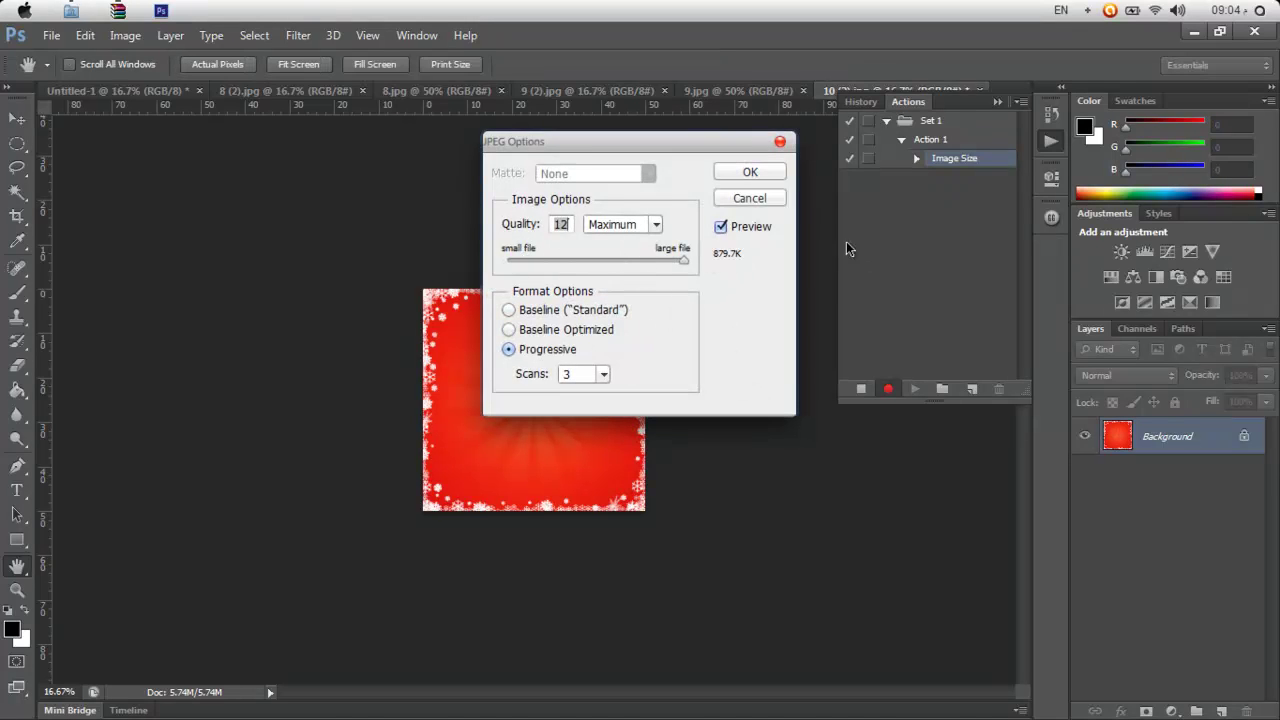
pyautogui.click(750, 172)
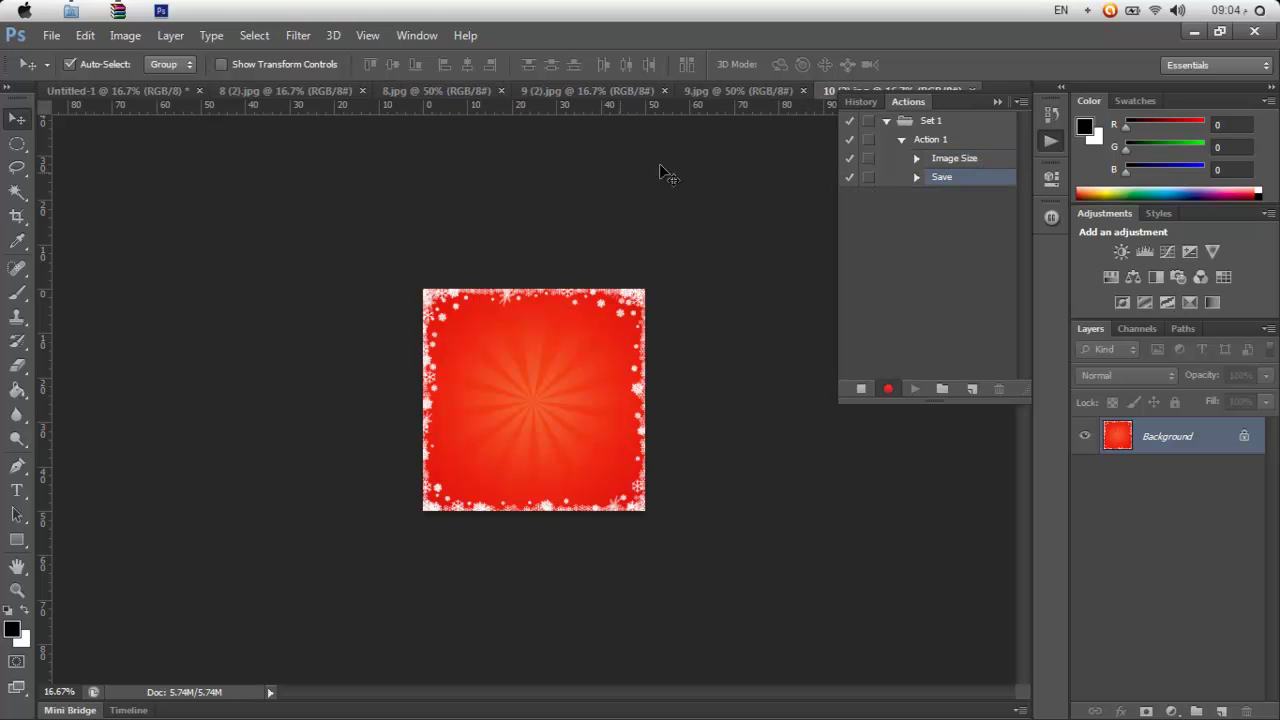
# - Close the saved red image as part of the action, and stop the recording
pyautogui.moveTo(956, 101); pyautogui.dragTo(944, 161)
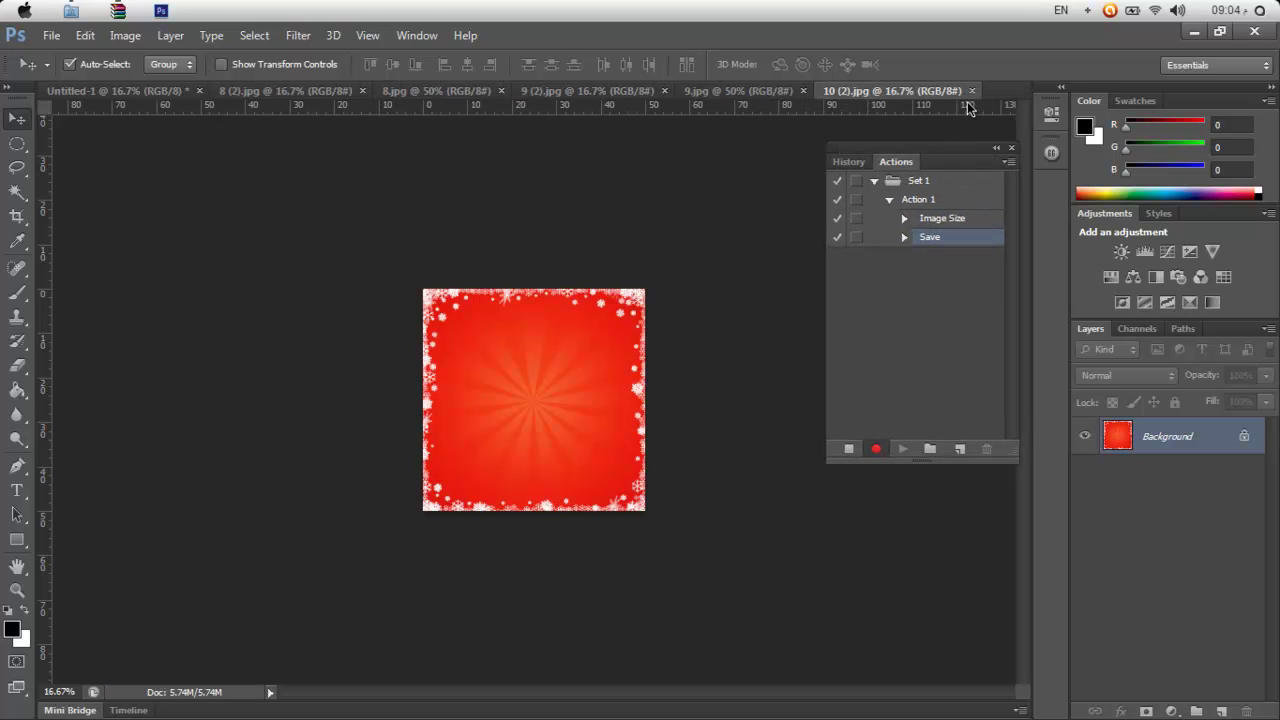
pyautogui.click(973, 91)
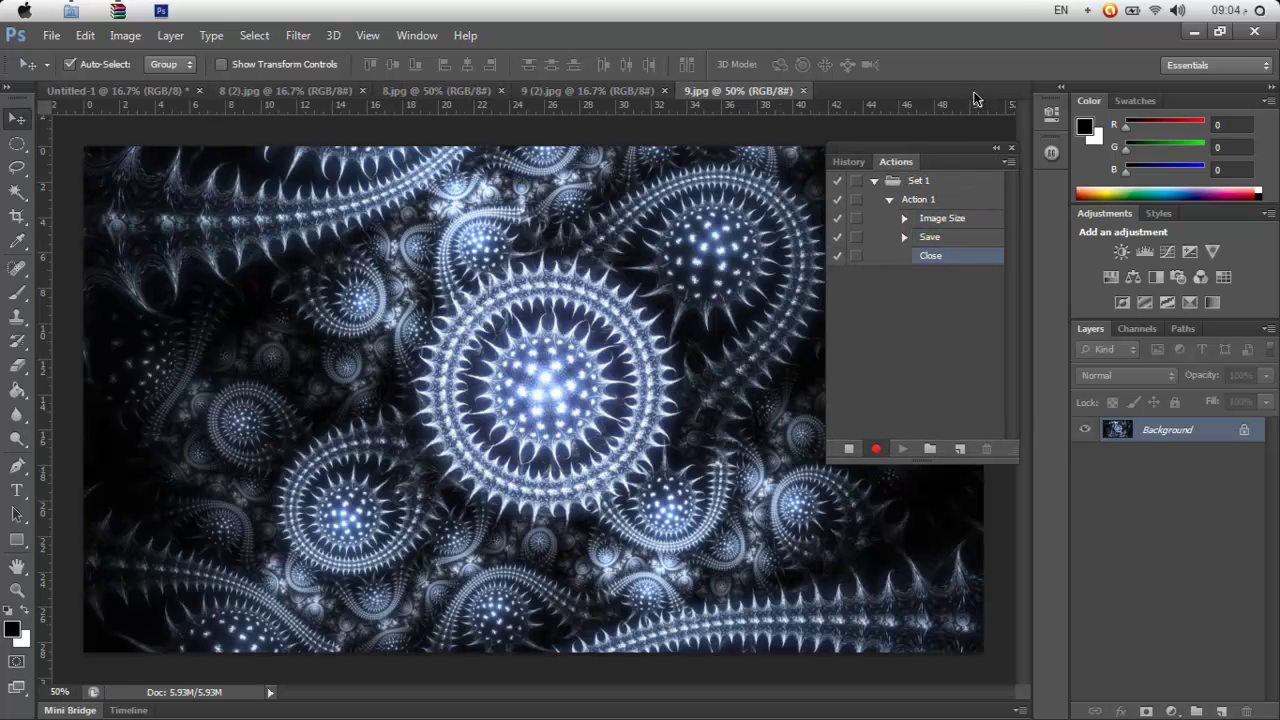
pyautogui.click(849, 449)
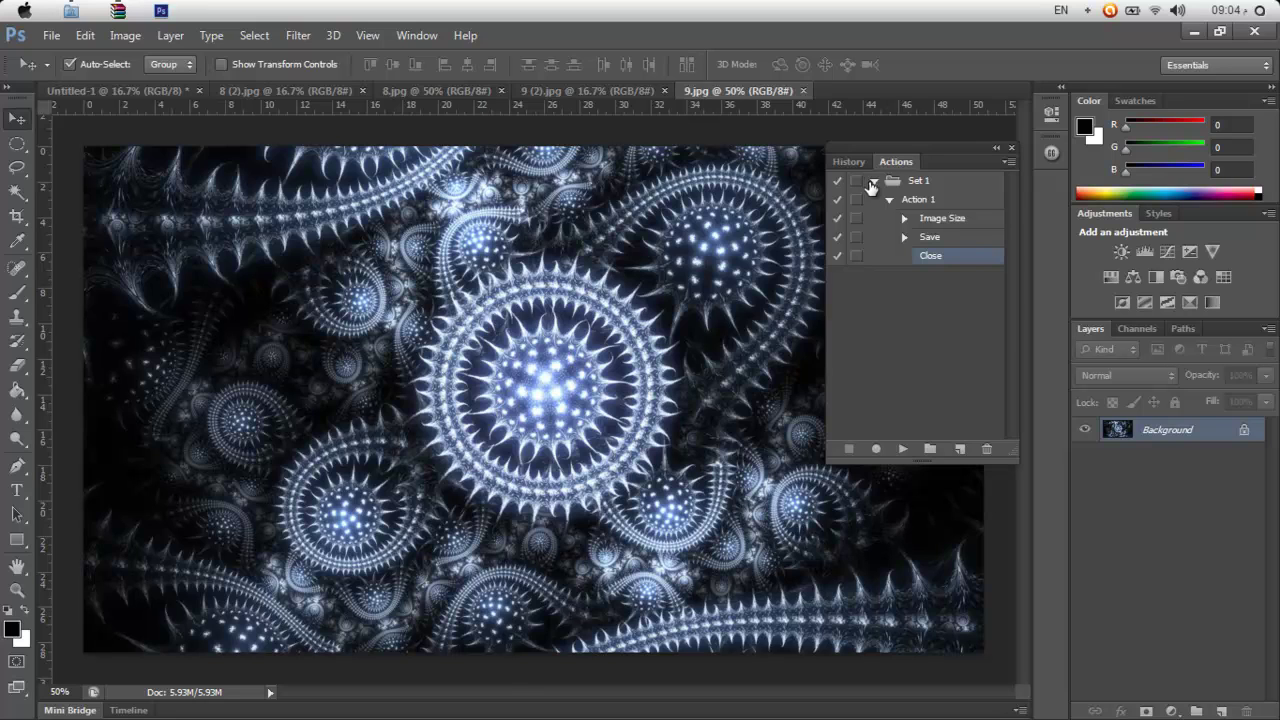
# - Examine which action commands are available for Set 1, Action 1 and the recorded Image Size step
pyautogui.click(945, 200)
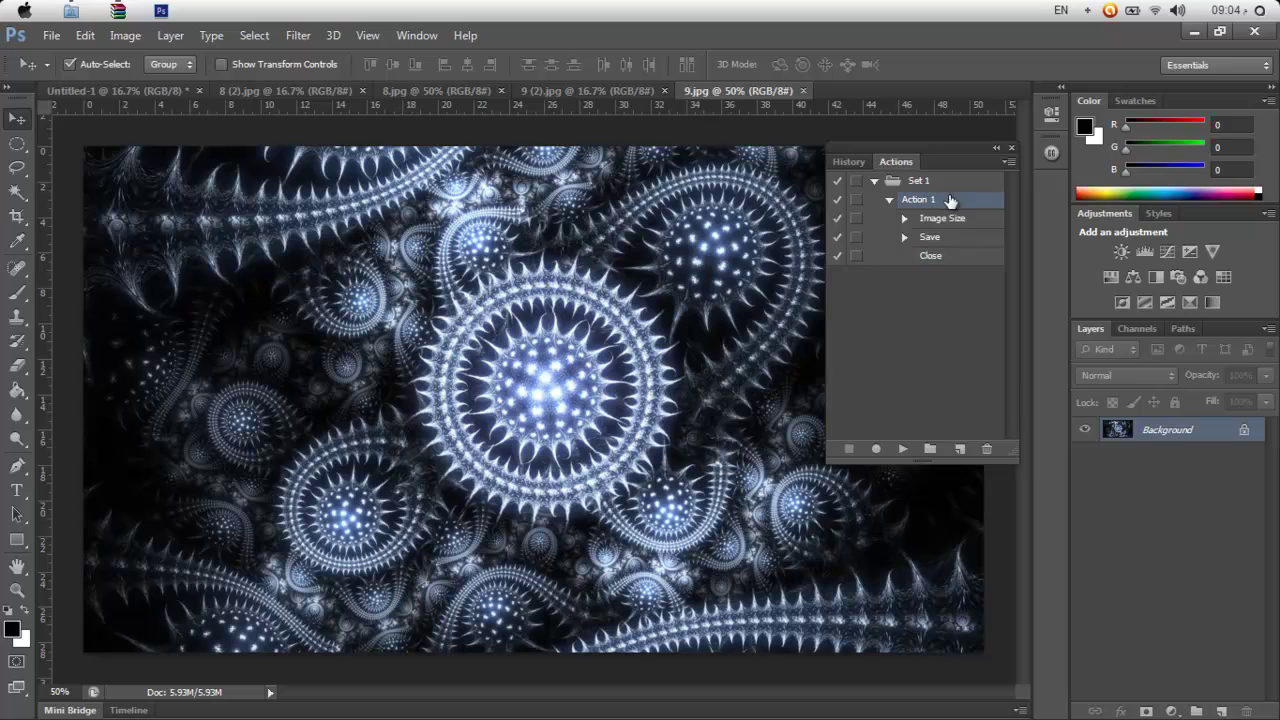
pyautogui.click(1008, 161)
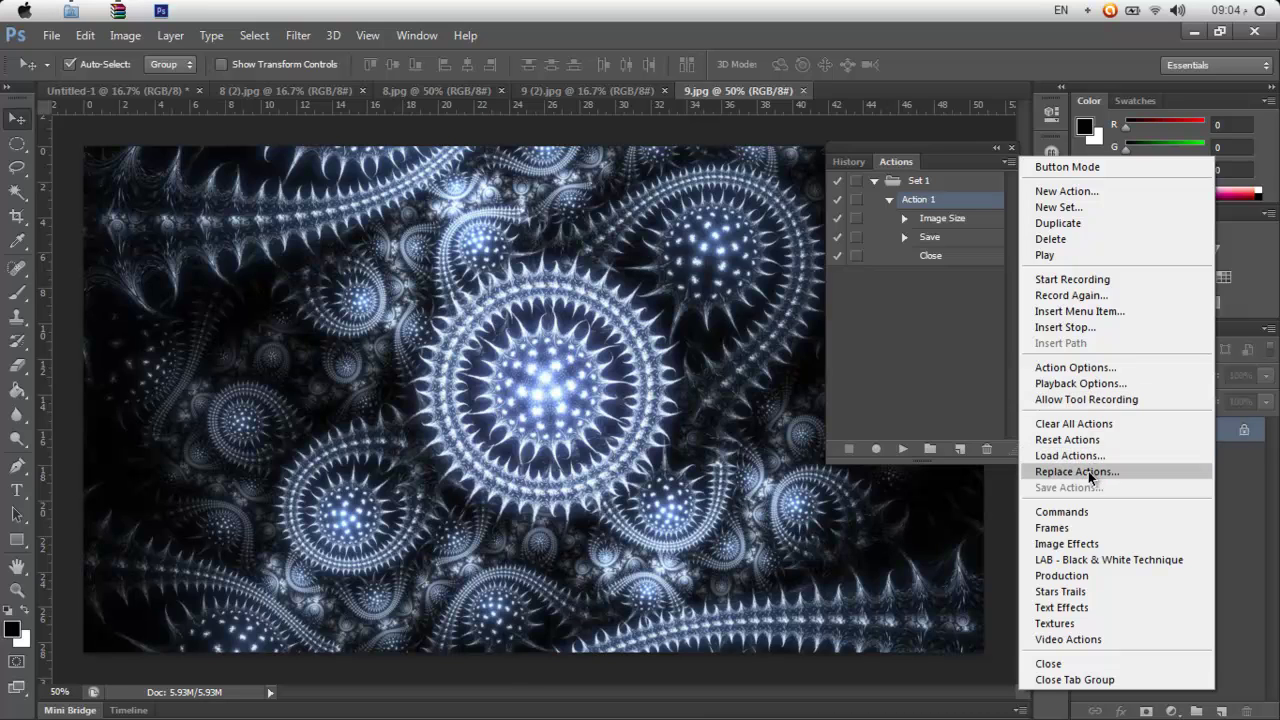
pyautogui.click(960, 300)
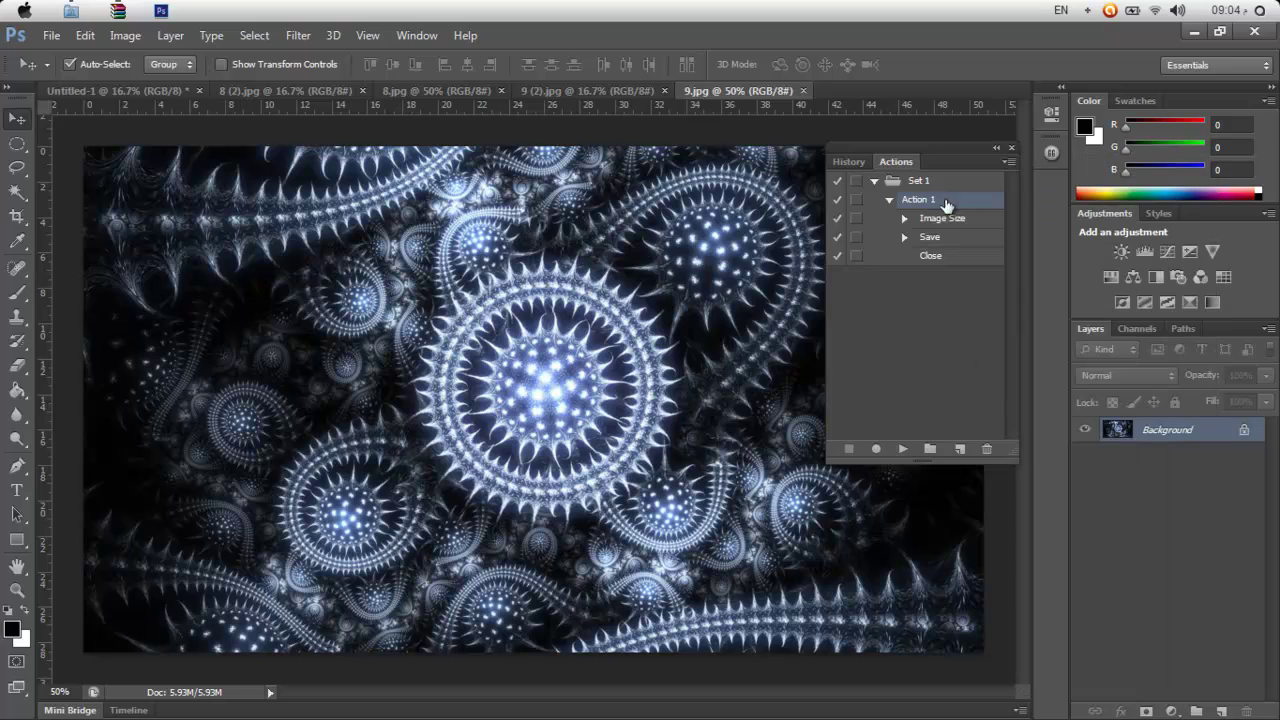
pyautogui.click(930, 182)
pyautogui.click(1009, 161)
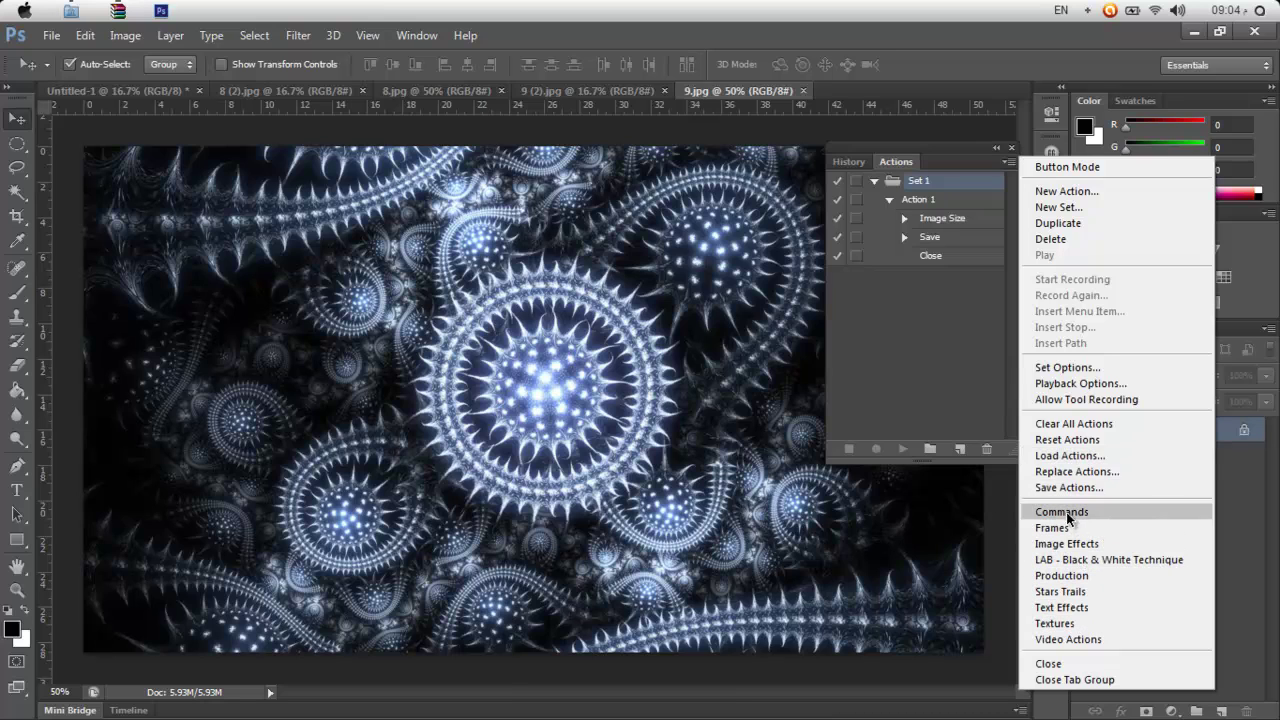
pyautogui.click(957, 381)
pyautogui.click(921, 201)
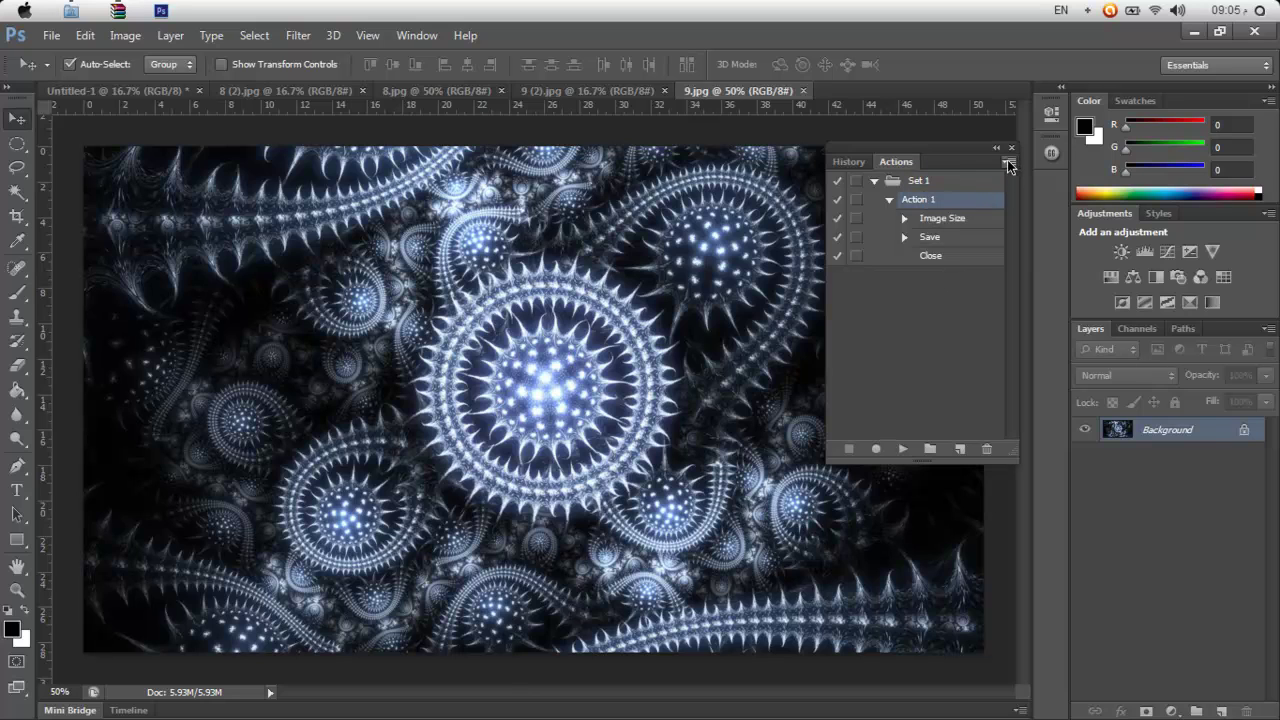
pyautogui.click(1007, 161)
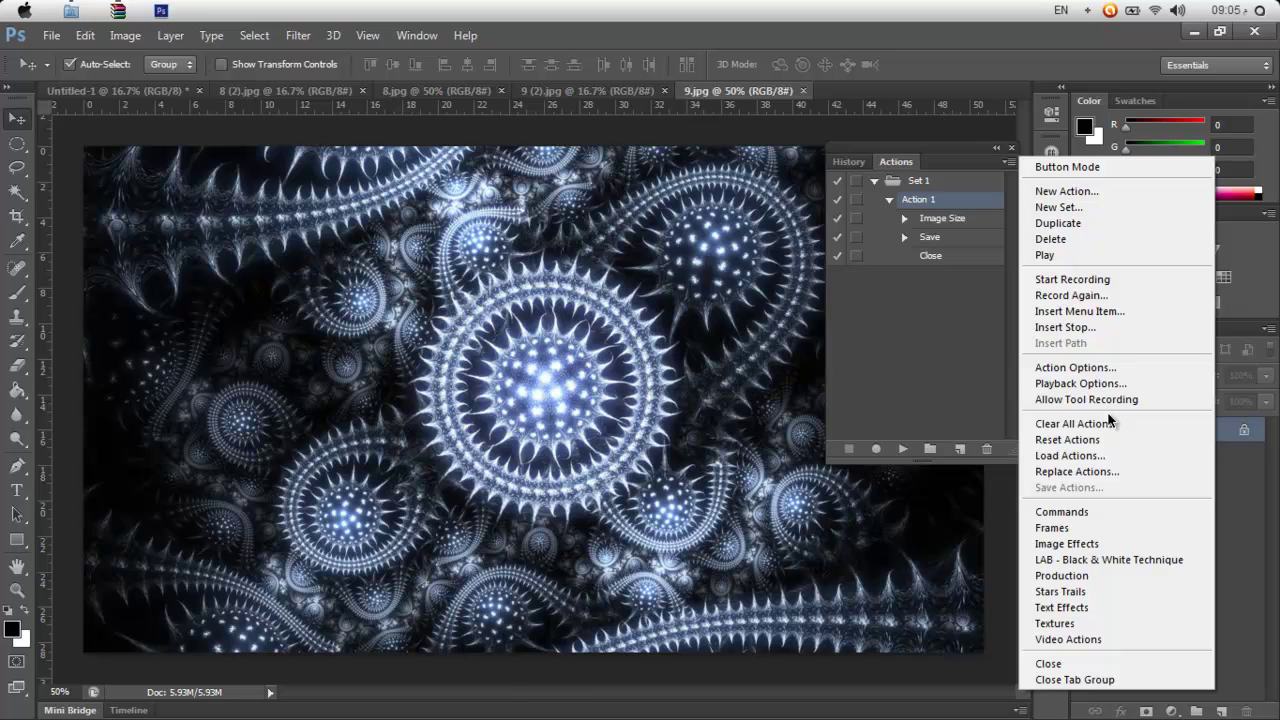
pyautogui.click(967, 325)
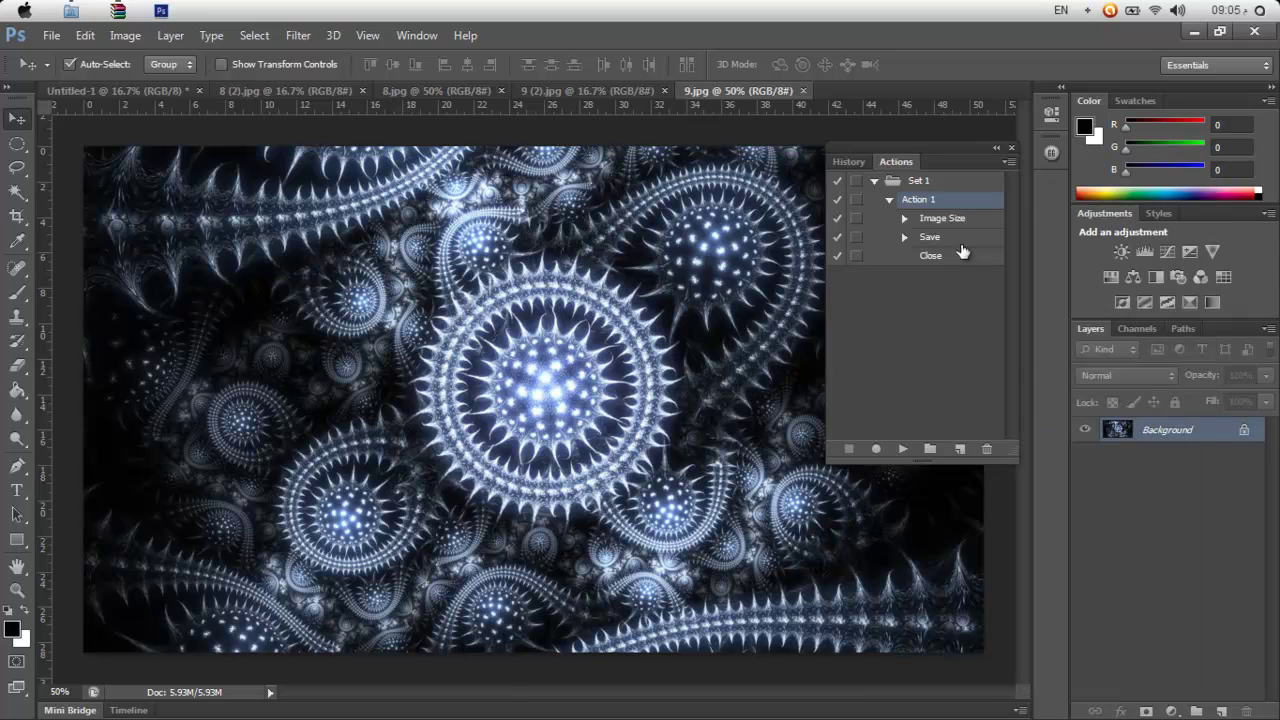
pyautogui.click(945, 220)
pyautogui.click(1007, 163)
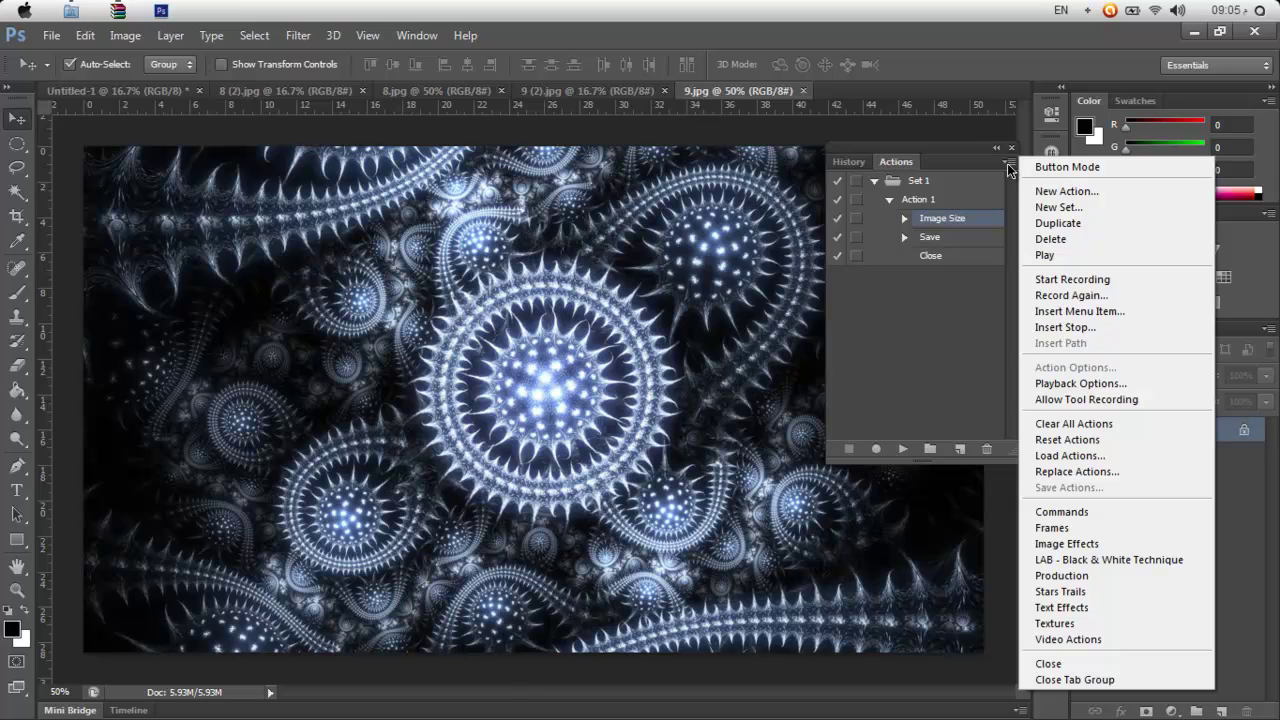
pyautogui.click(897, 294)
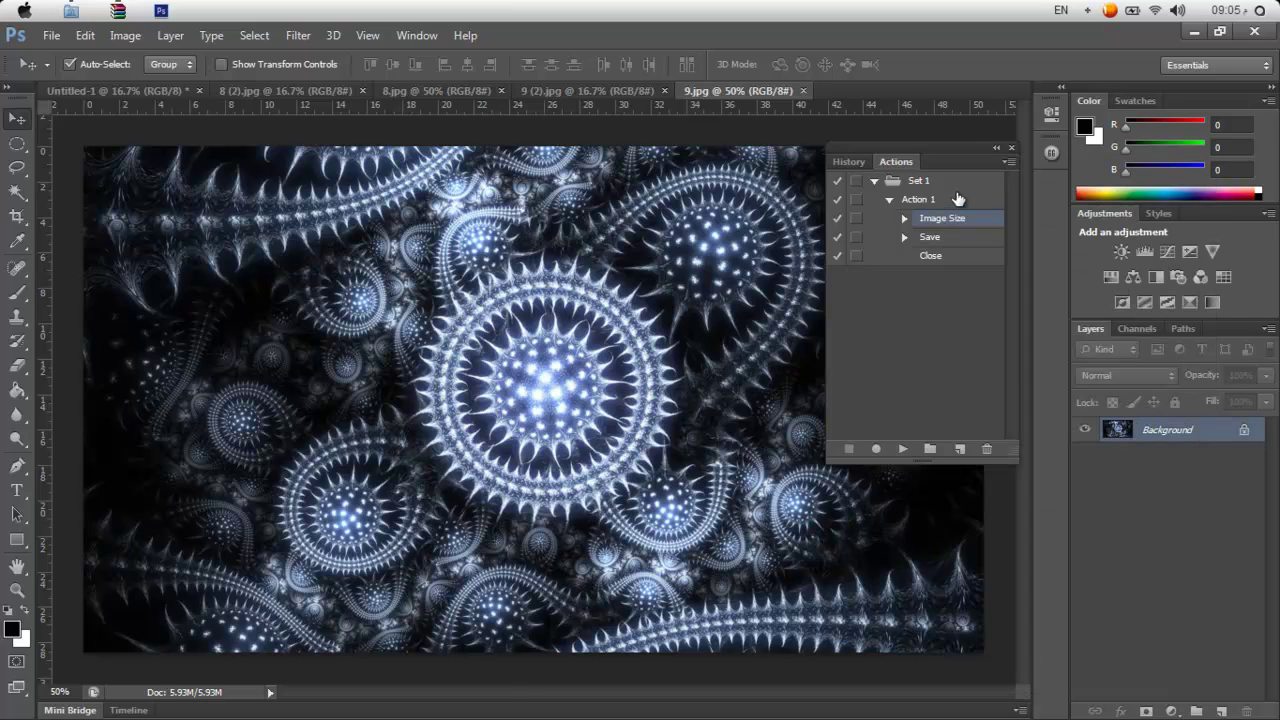
pyautogui.click(918, 200)
pyautogui.click(874, 181)
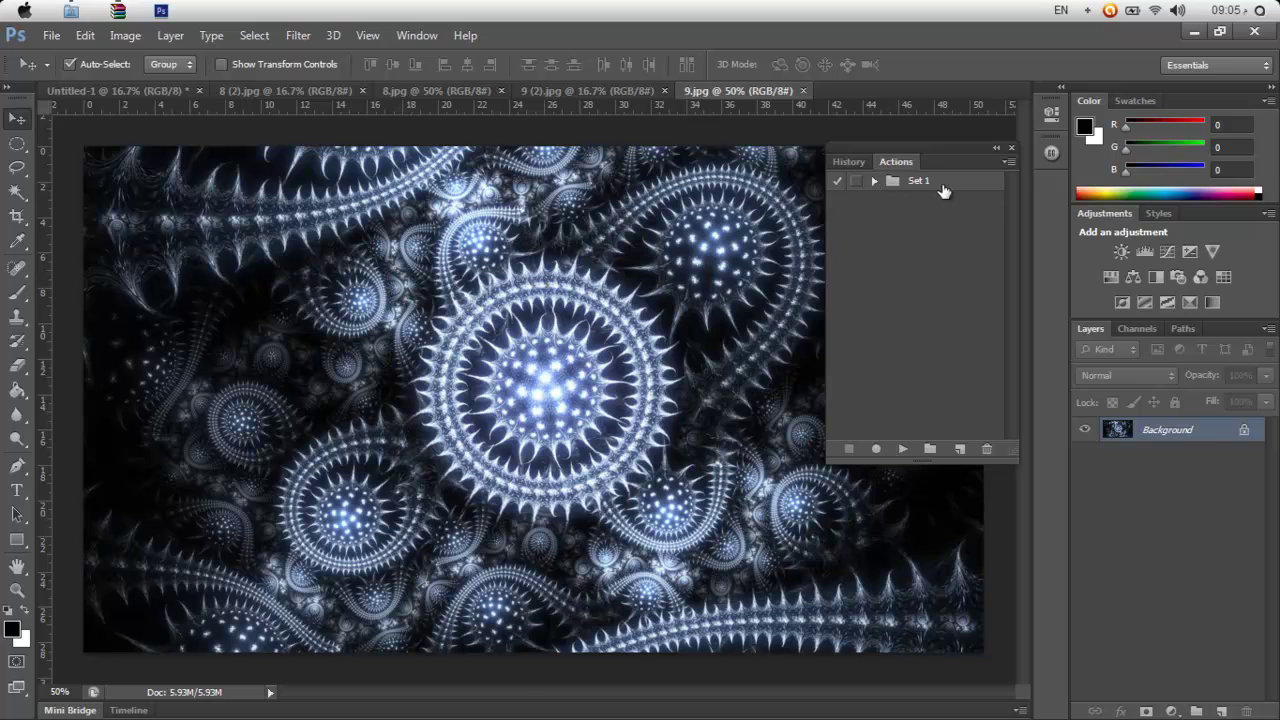
pyautogui.click(980, 188)
pyautogui.click(1009, 162)
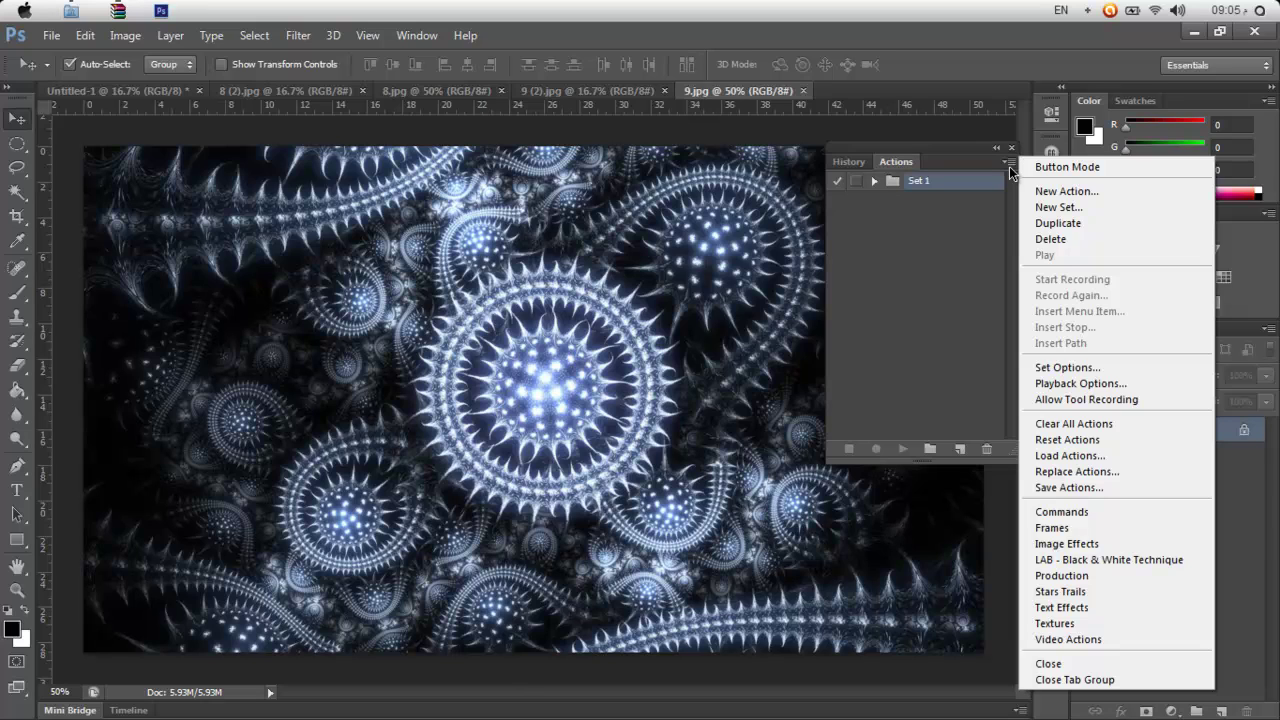
pyautogui.click(1076, 367)
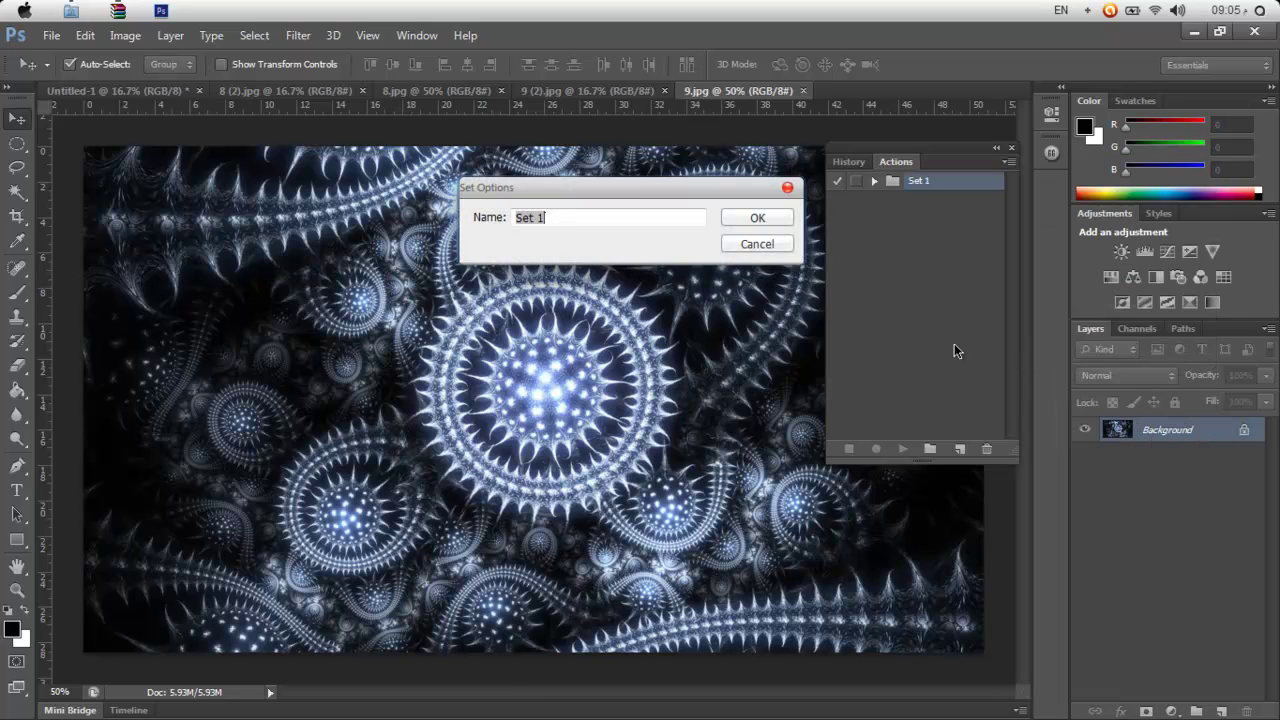
pyautogui.click(751, 248)
pyautogui.click(874, 181)
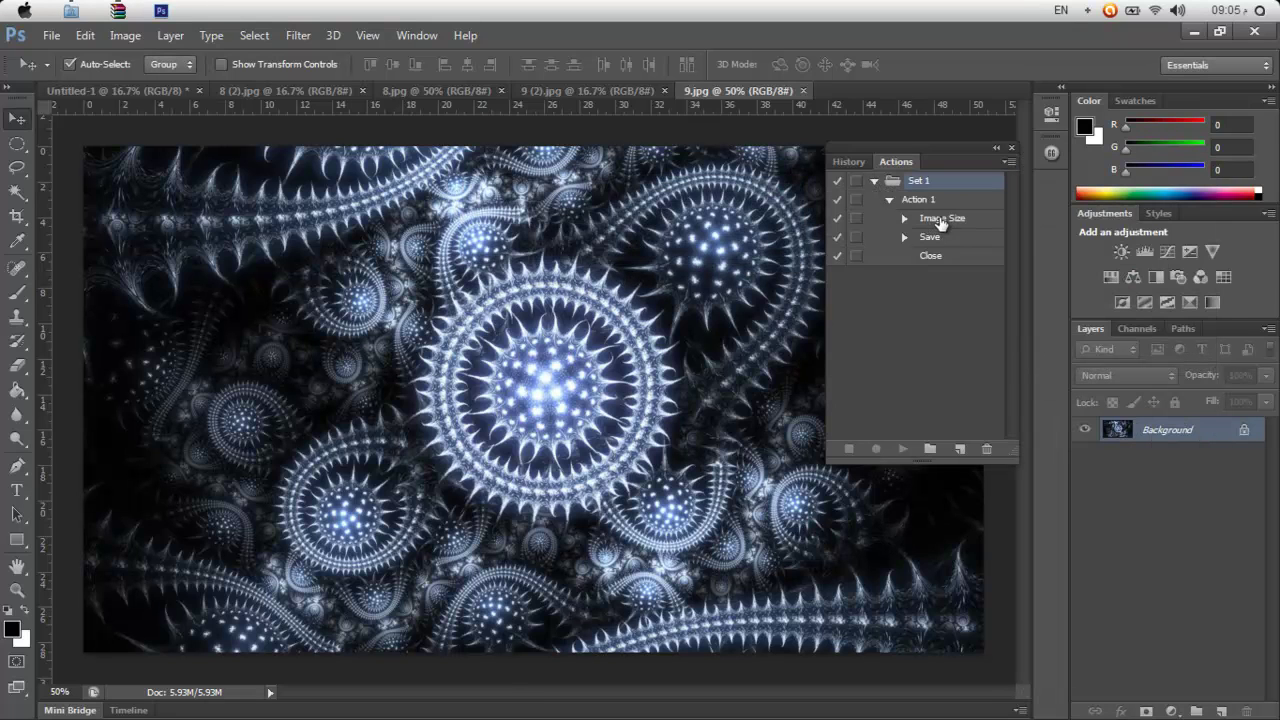
# - Assign the F2 function key to Action 1, and run the action on the image 9.jpg
pyautogui.click(935, 203)
pyautogui.click(1009, 162)
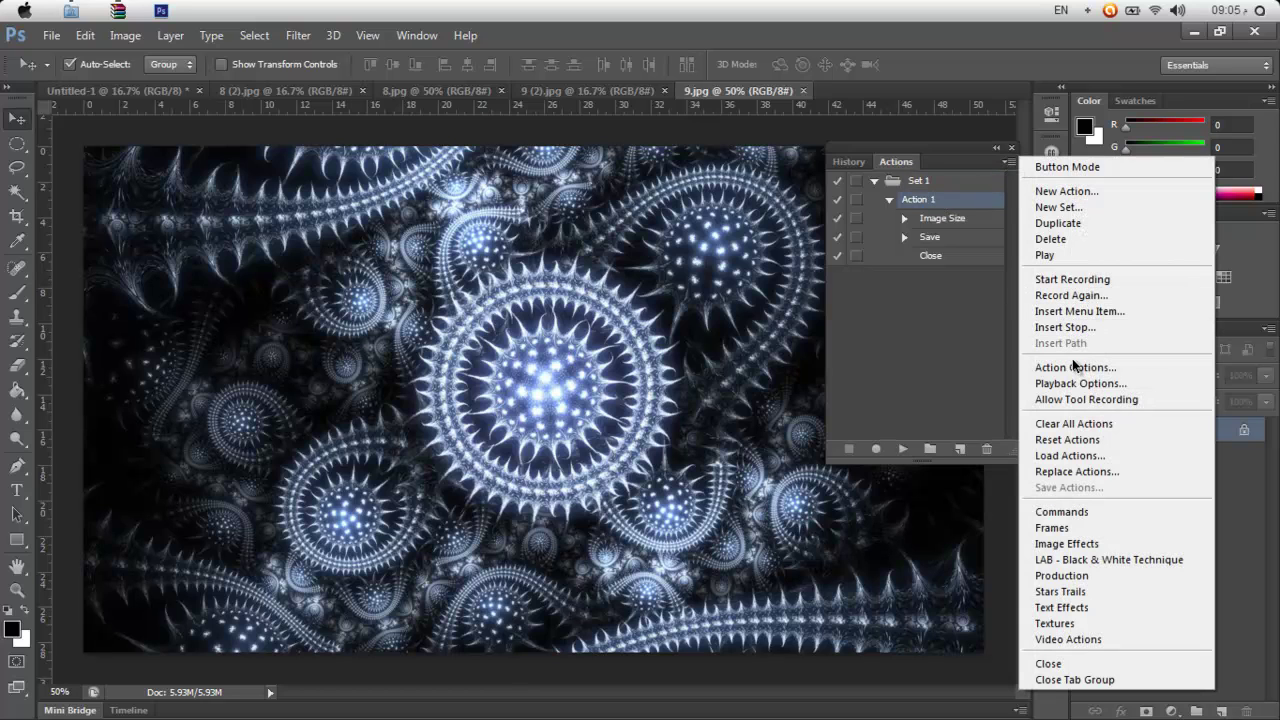
pyautogui.click(1040, 368)
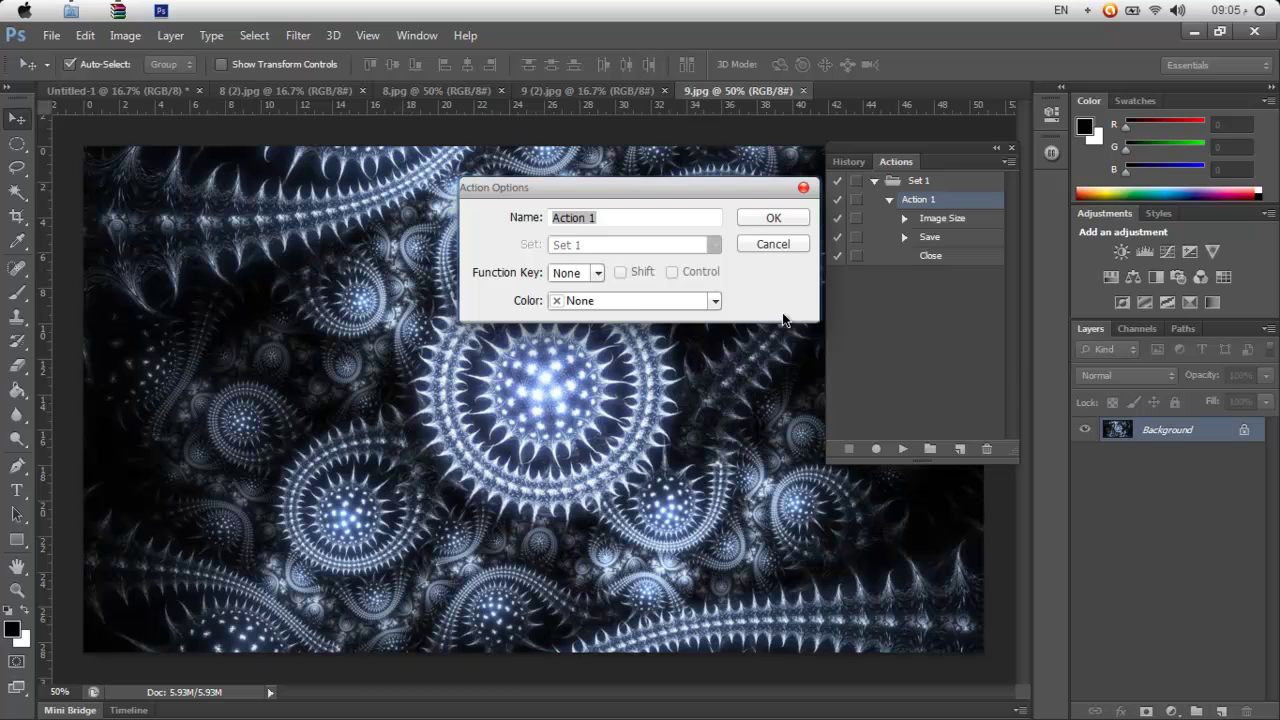
pyautogui.click(591, 275)
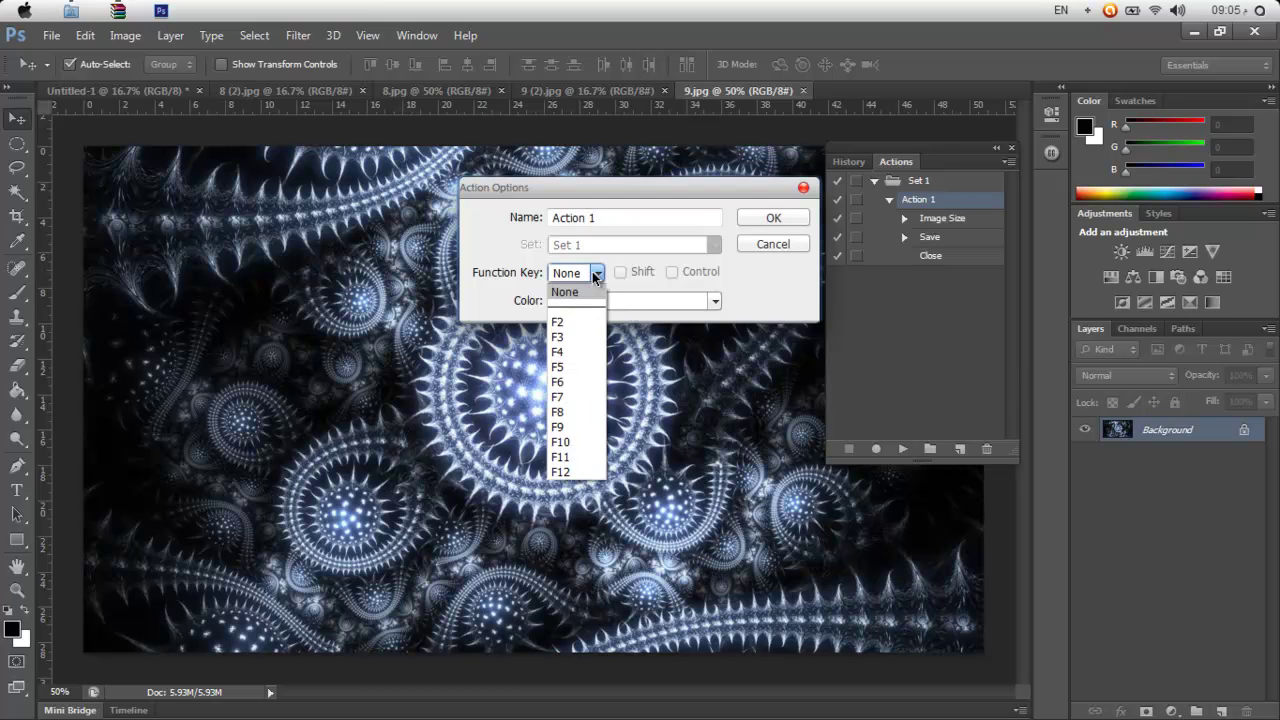
pyautogui.click(765, 250)
pyautogui.click(594, 276)
pyautogui.click(574, 320)
pyautogui.click(768, 212)
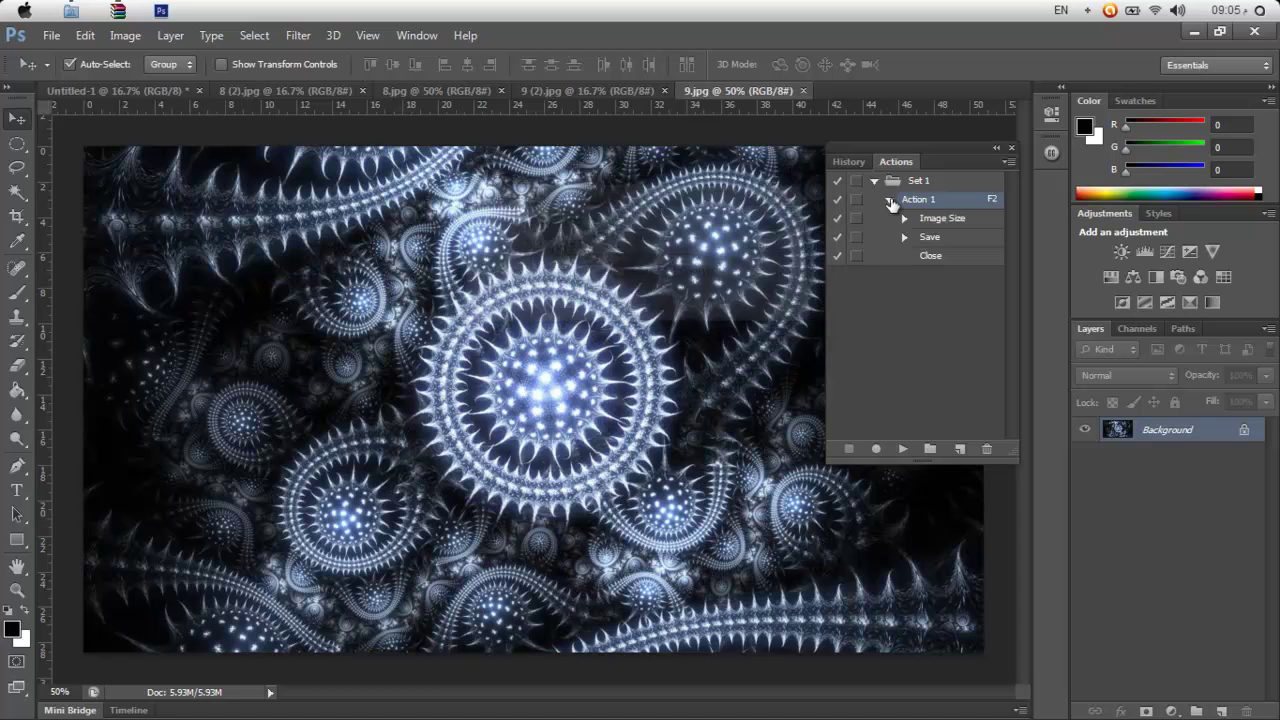
pyautogui.moveTo(998, 160); pyautogui.dragTo(1138, 187)
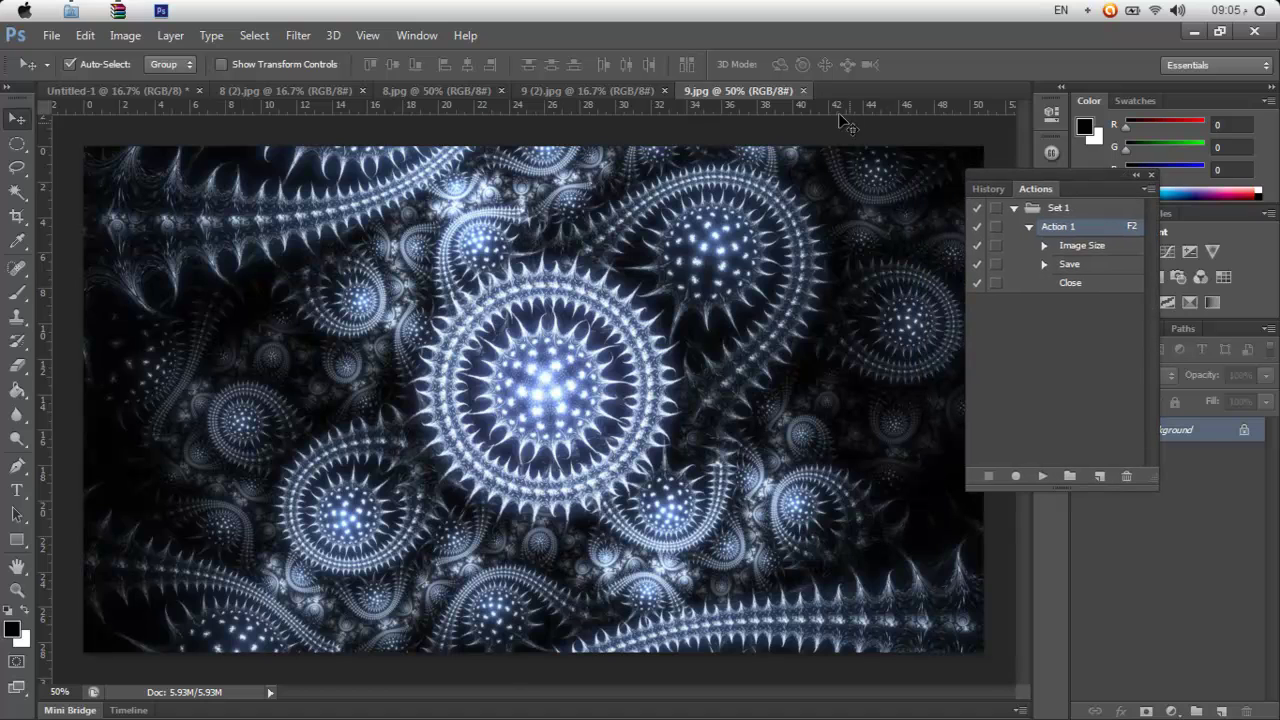
pyautogui.press('F2')
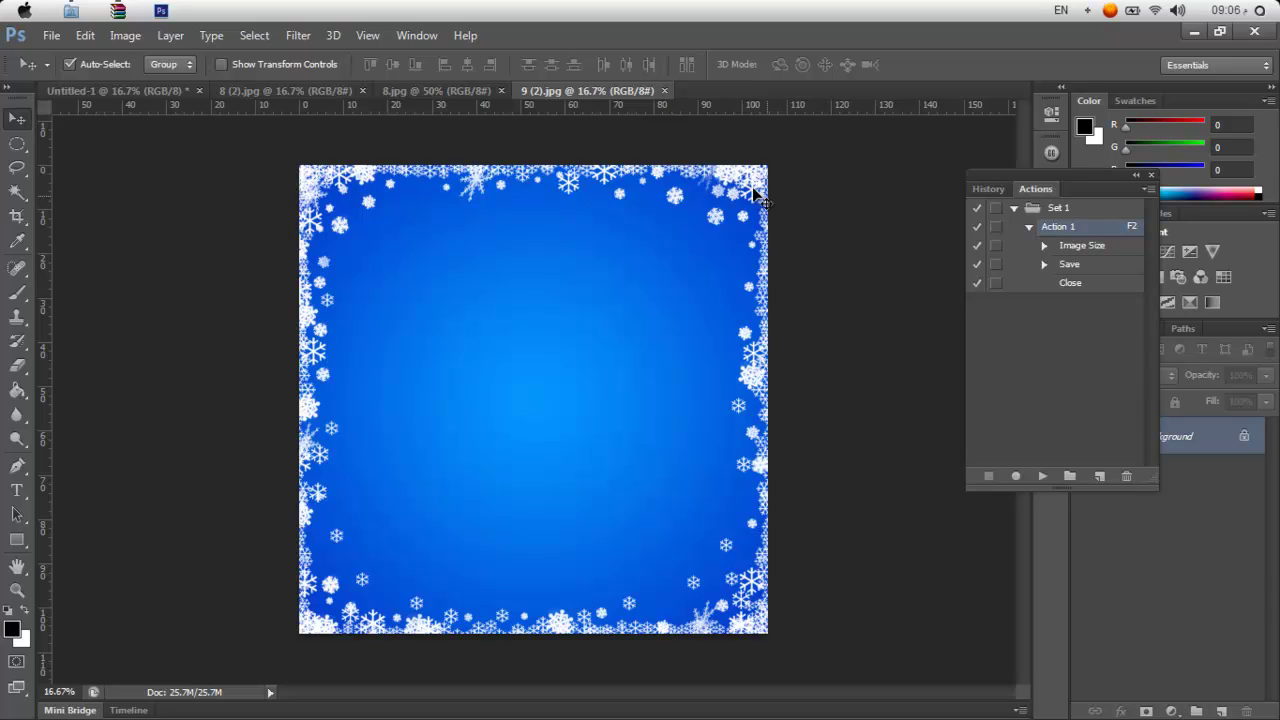
# - Run a batch of Action 1 from Set 1 with Opened Files as the source
pyautogui.click(51, 35)
pyautogui.moveTo(82, 380)
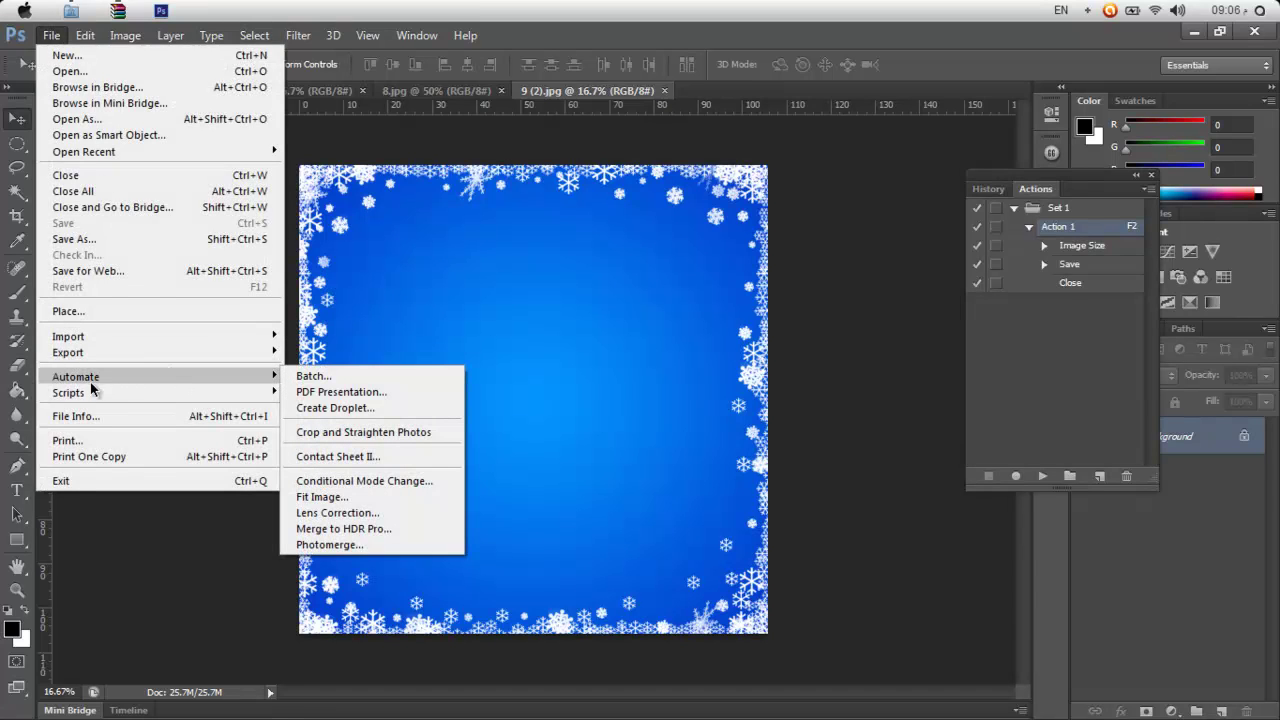
pyautogui.click(312, 377)
pyautogui.moveTo(489, 55); pyautogui.dragTo(581, 343)
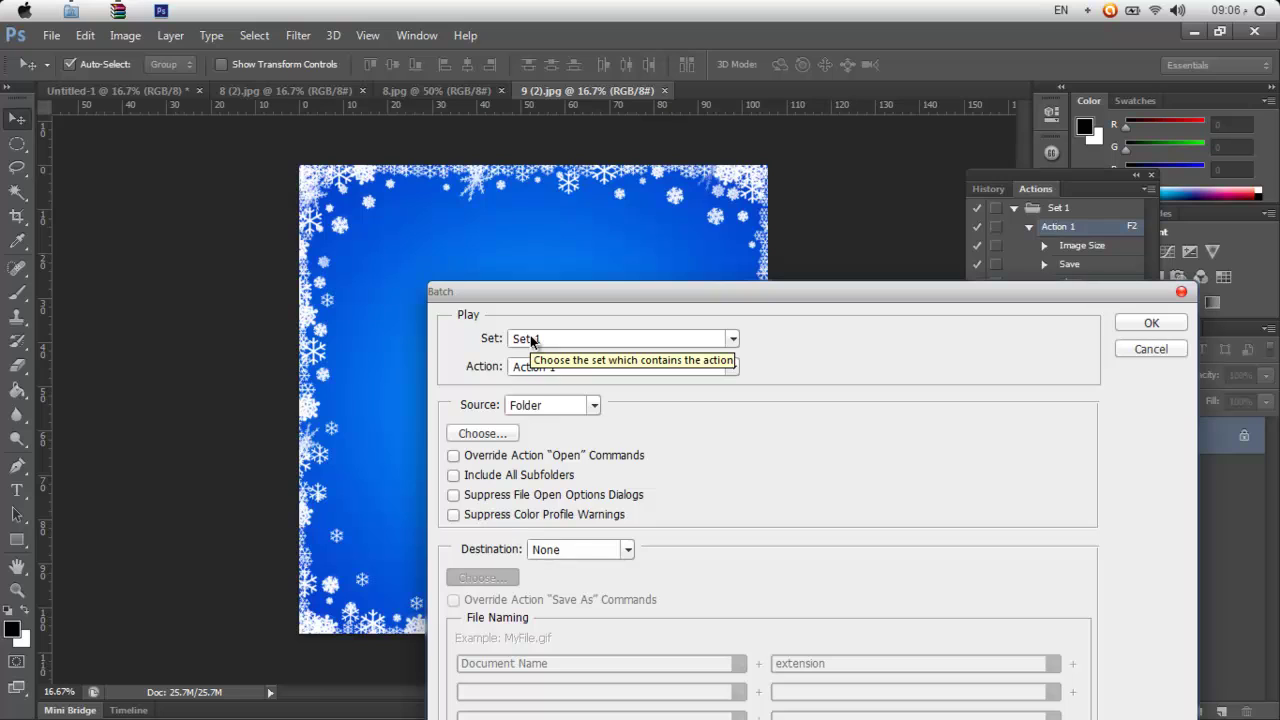
pyautogui.click(540, 408)
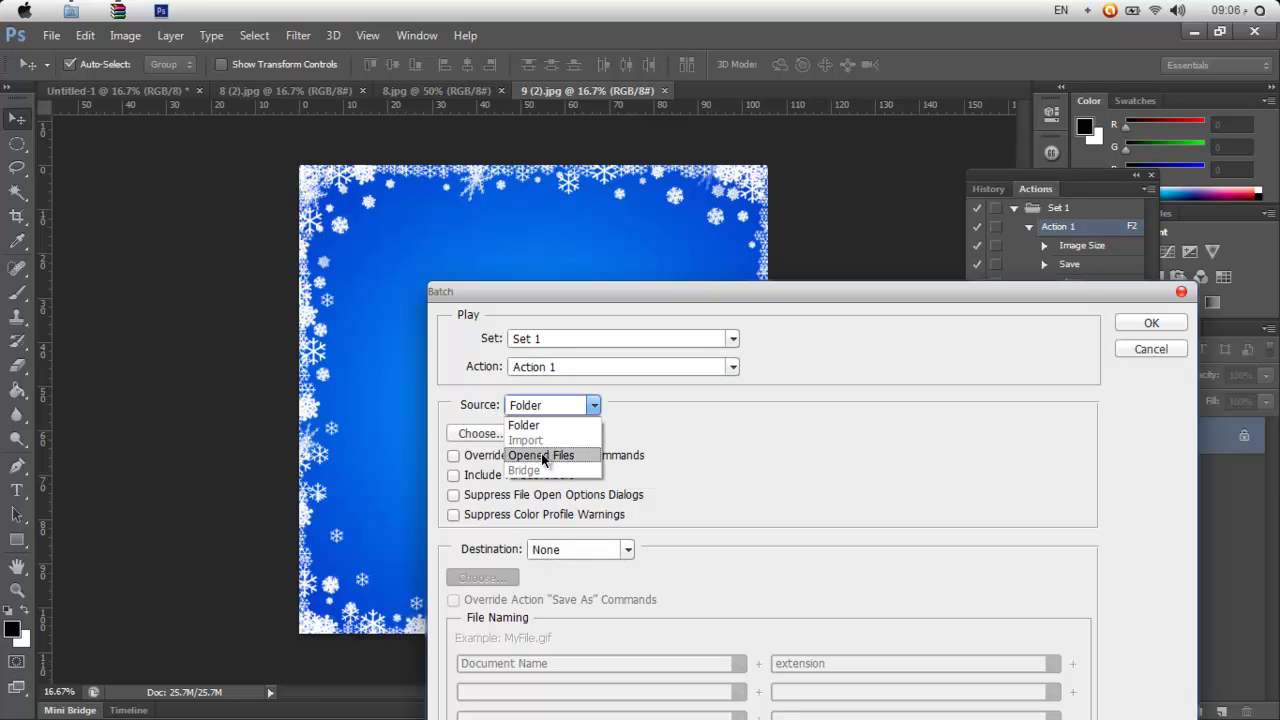
pyautogui.click(530, 458)
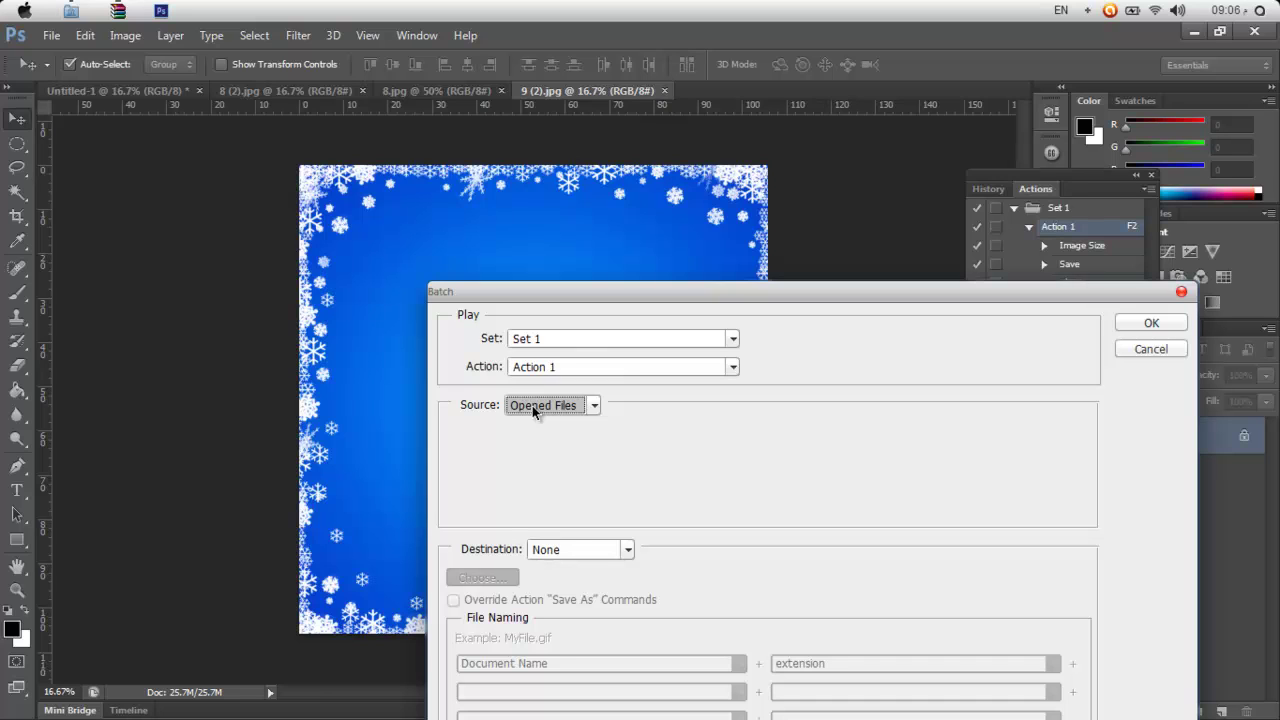
pyautogui.moveTo(703, 286); pyautogui.dragTo(719, 150)
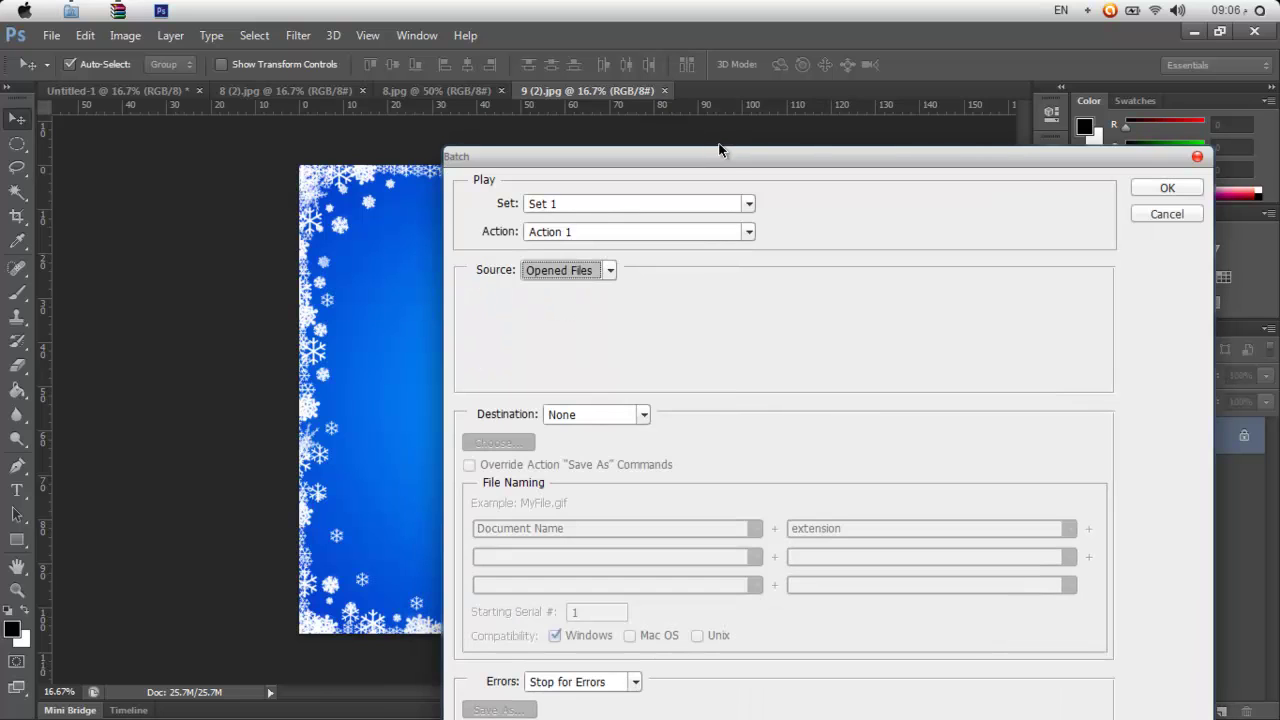
pyautogui.moveTo(1115, 162); pyautogui.dragTo(1045, 71)
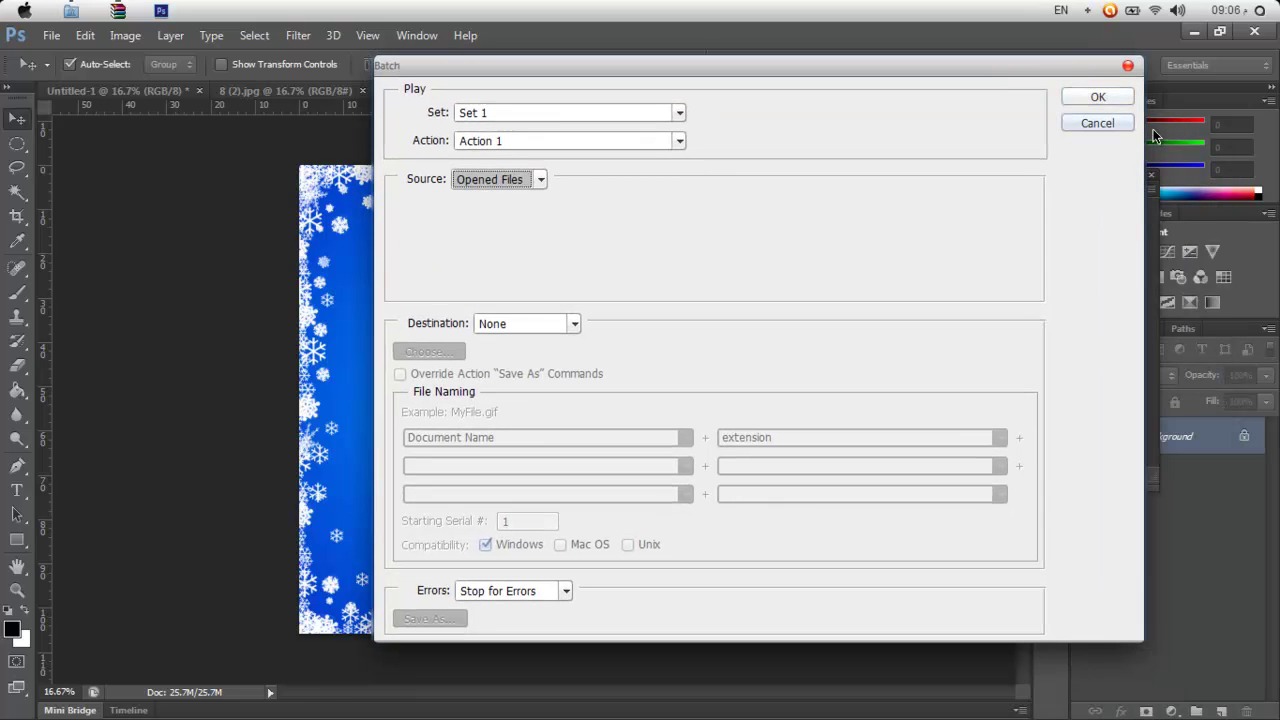
pyautogui.click(1100, 97)
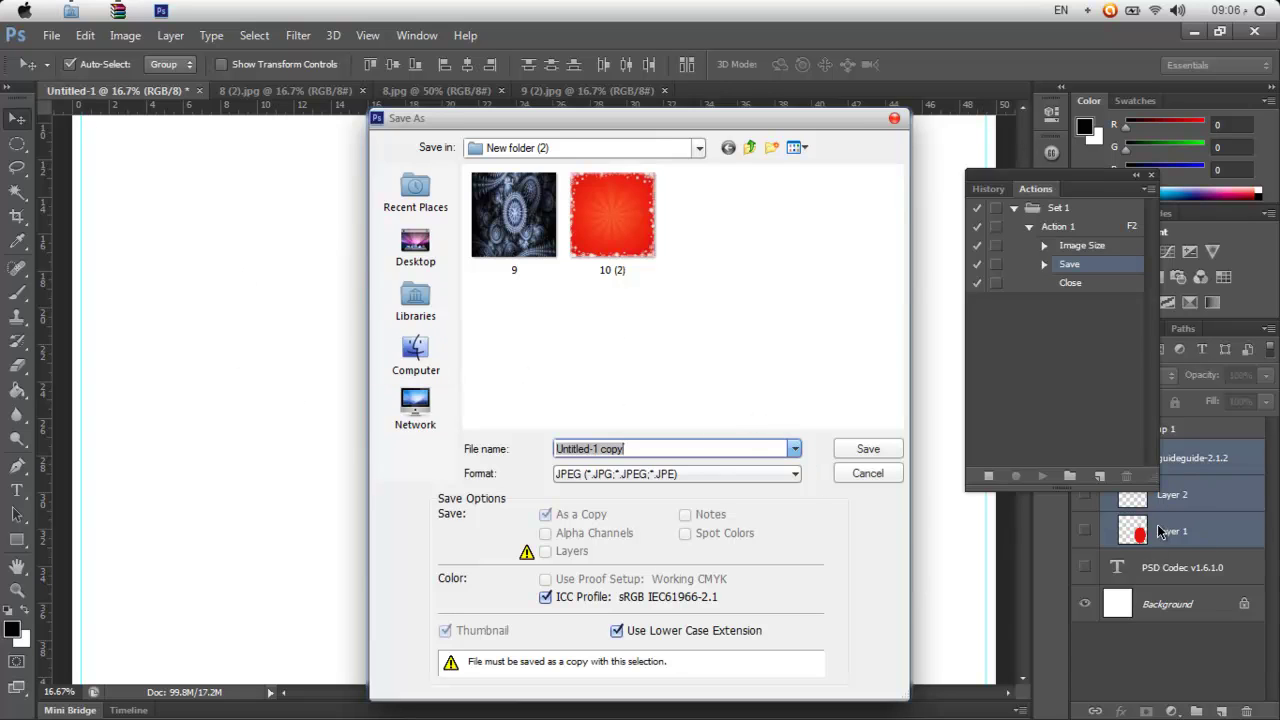
# - Cancel saving the Untitled-1 copy and let the batch continue with the remaining open images
pyautogui.click(868, 474)
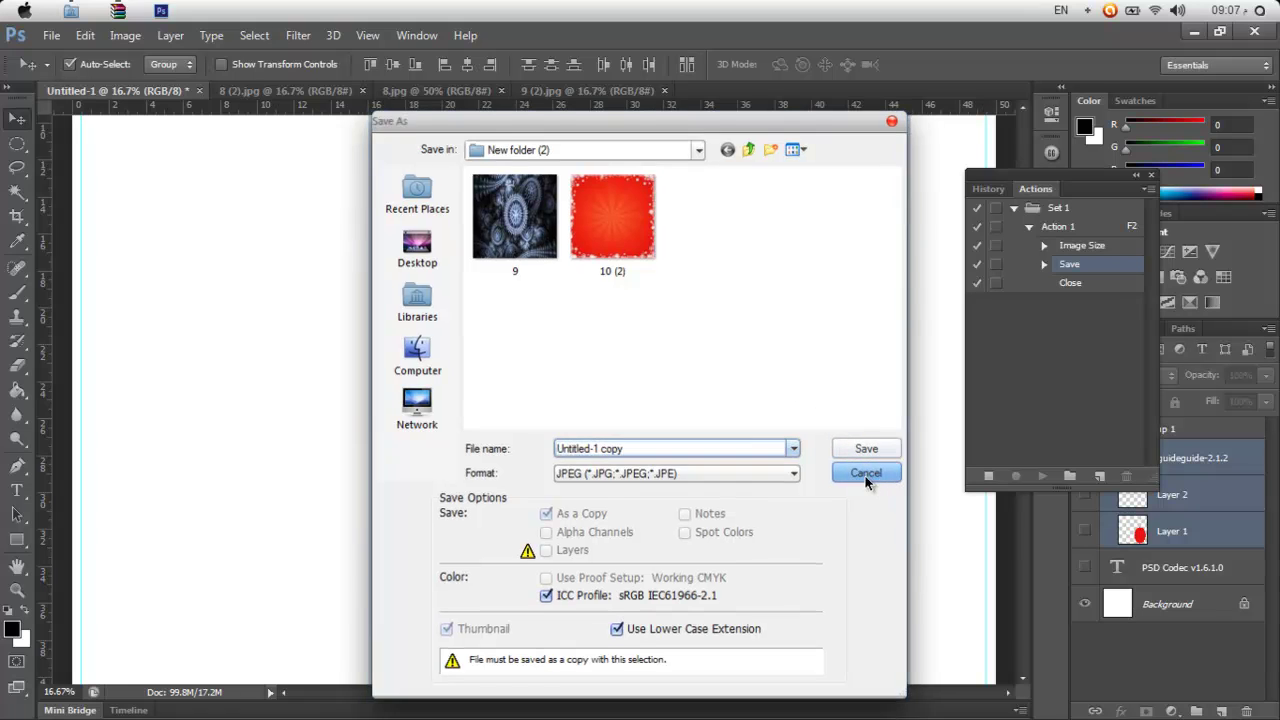
pyautogui.click(596, 302)
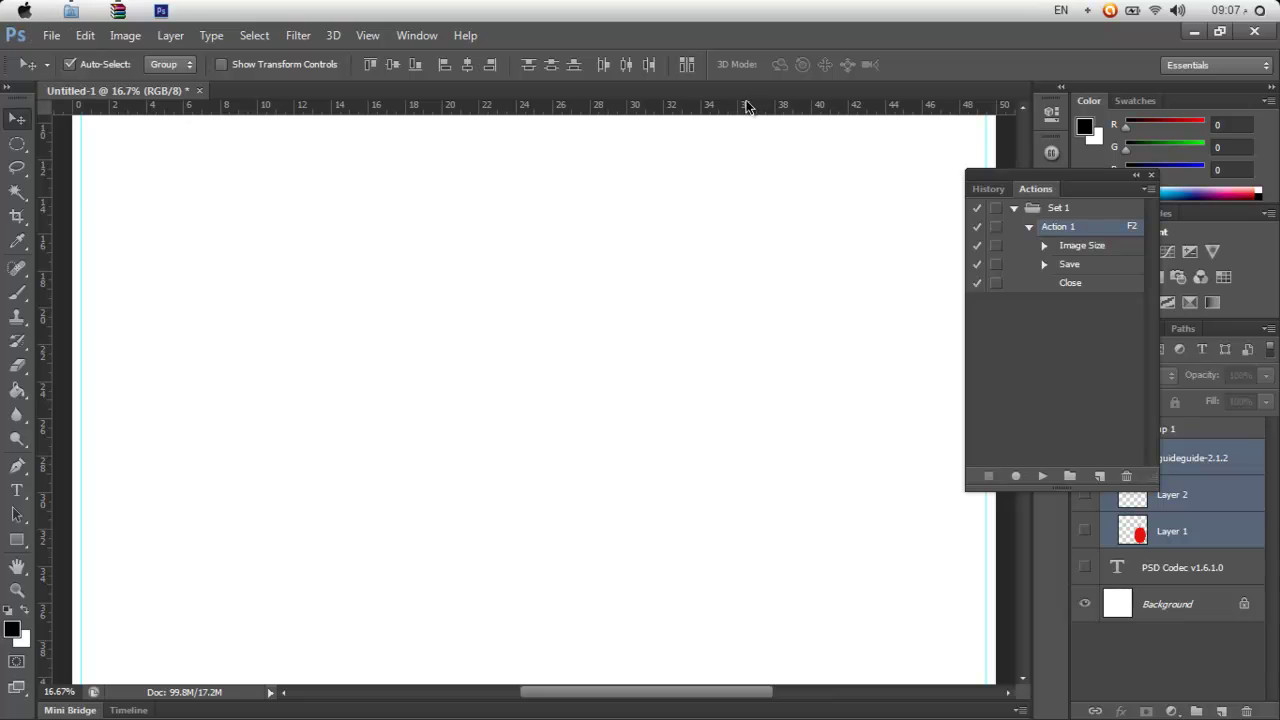
# - Switch to the desktop, check the dimensions of the processed image 8 (2) in New folder (2), and close both folder windows
pyautogui.click(1195, 34)
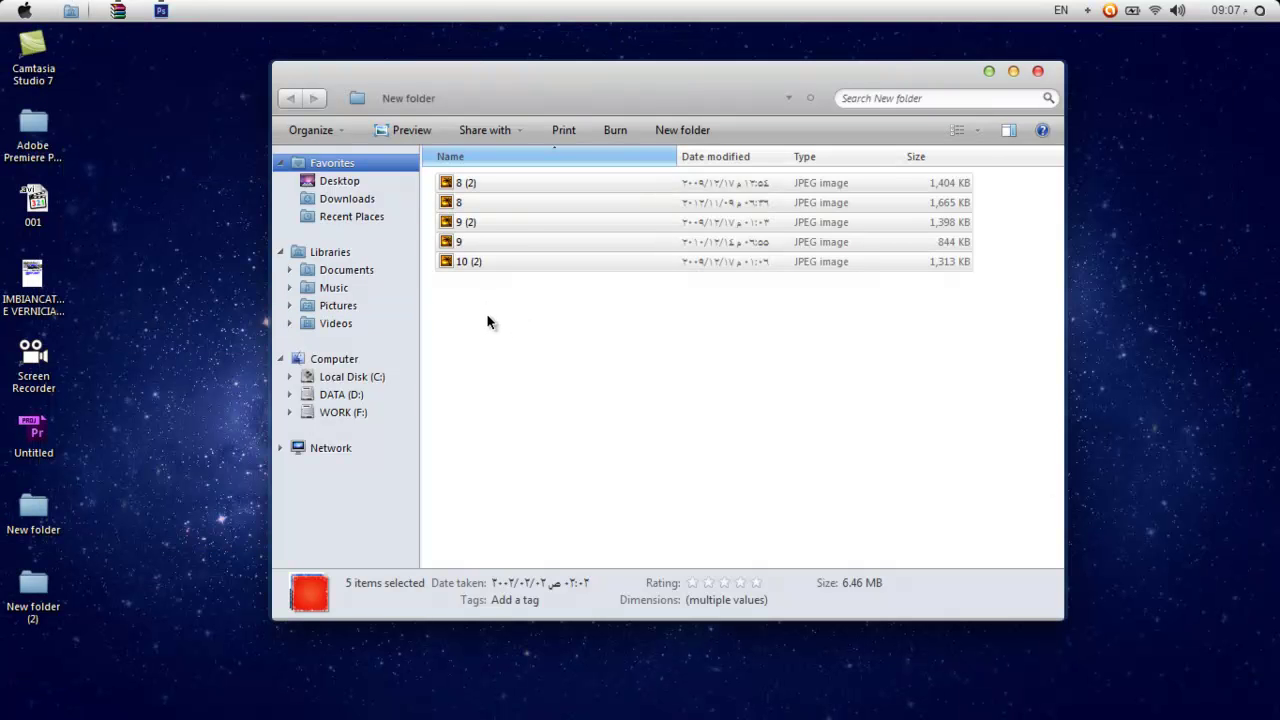
pyautogui.click(486, 313)
pyautogui.doubleClick(43, 598)
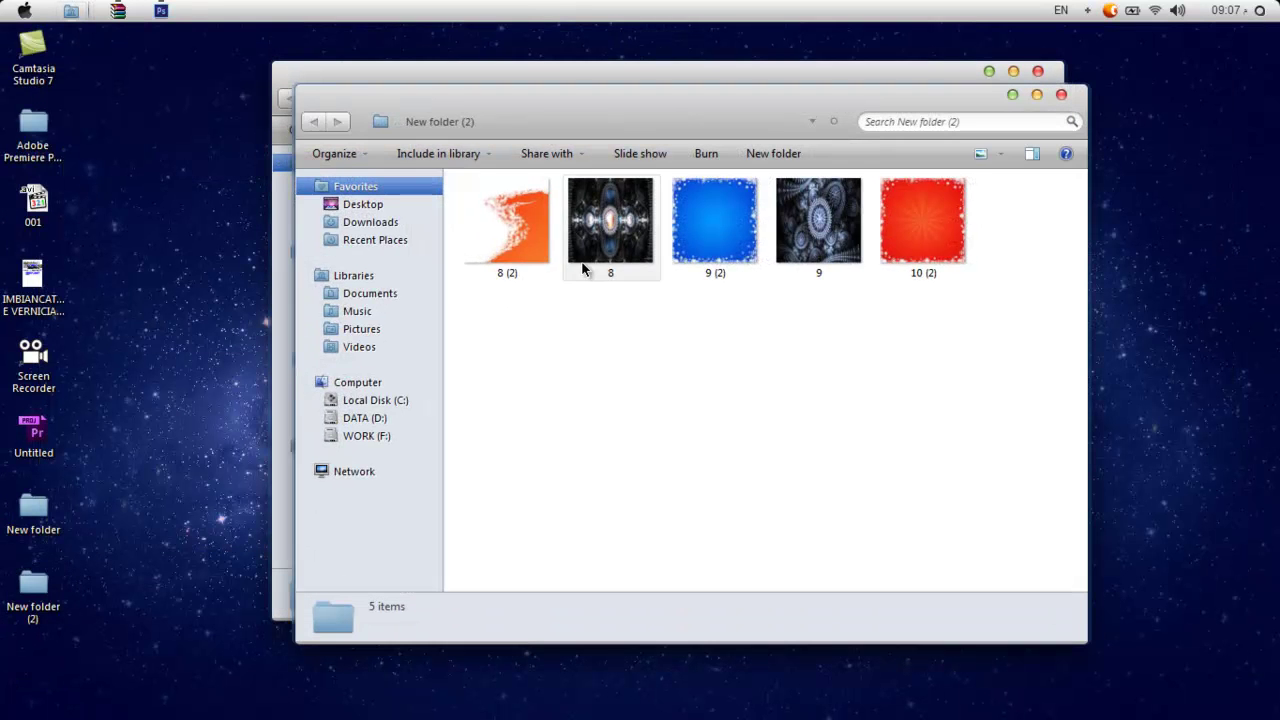
pyautogui.click(491, 246)
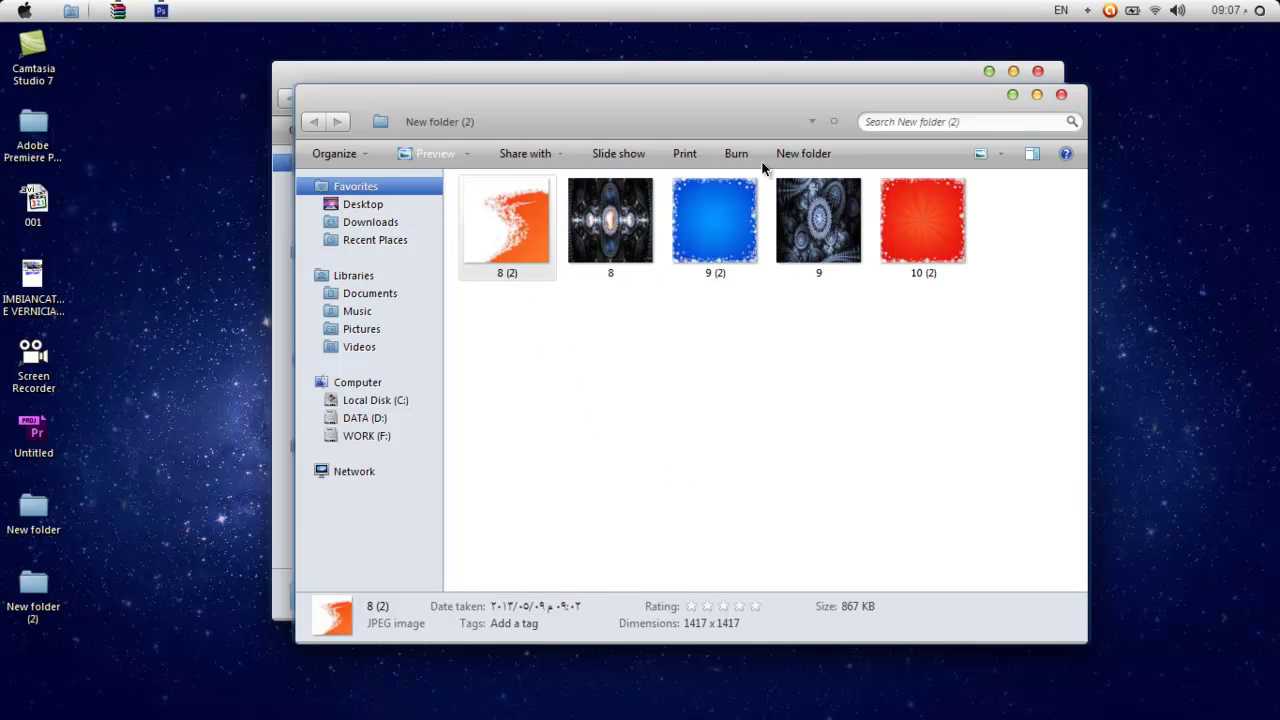
pyautogui.click(1061, 94)
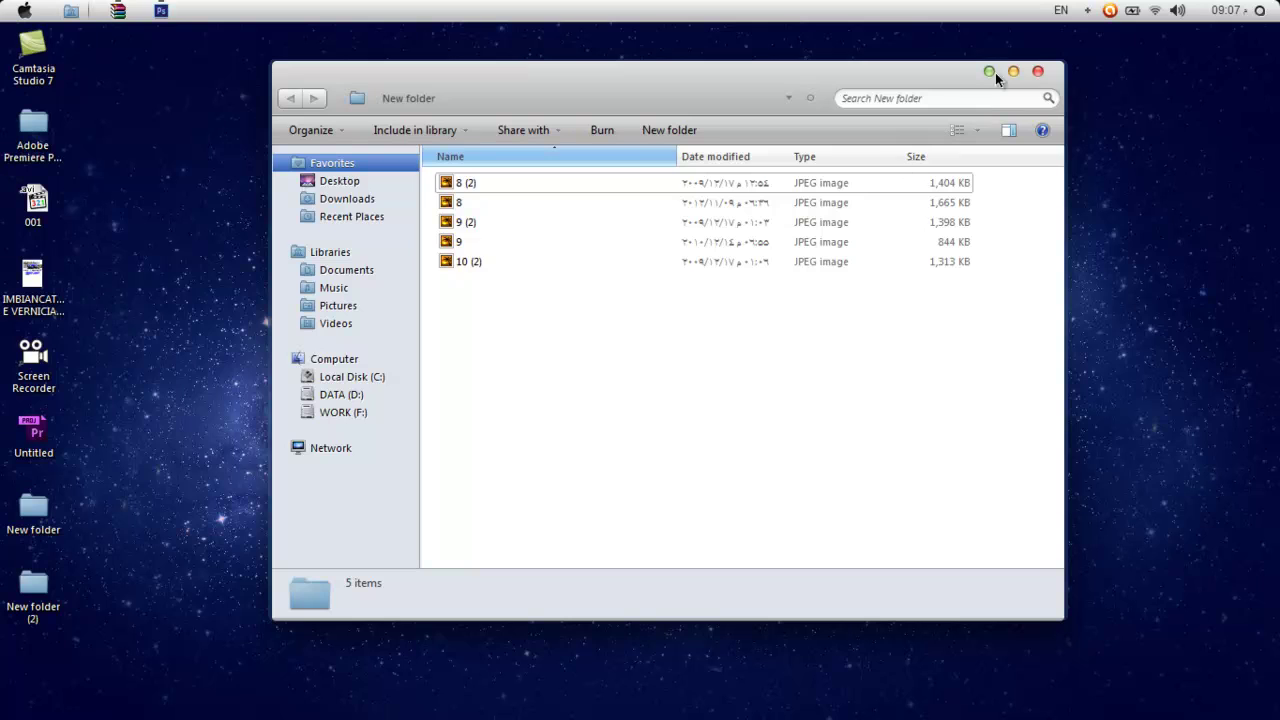
pyautogui.click(1037, 71)
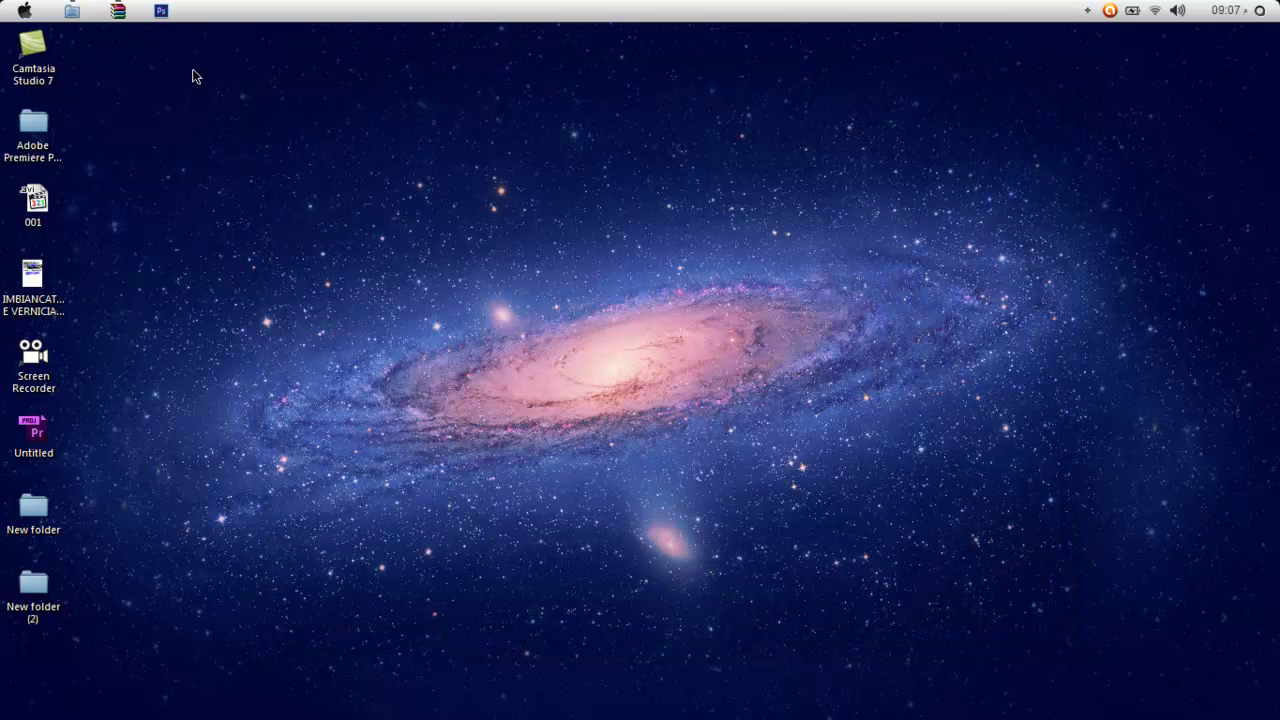
# - Switch back to Photoshop and move the floating Actions window clear of the color, adjustment and layer controls
pyautogui.click(162, 11)
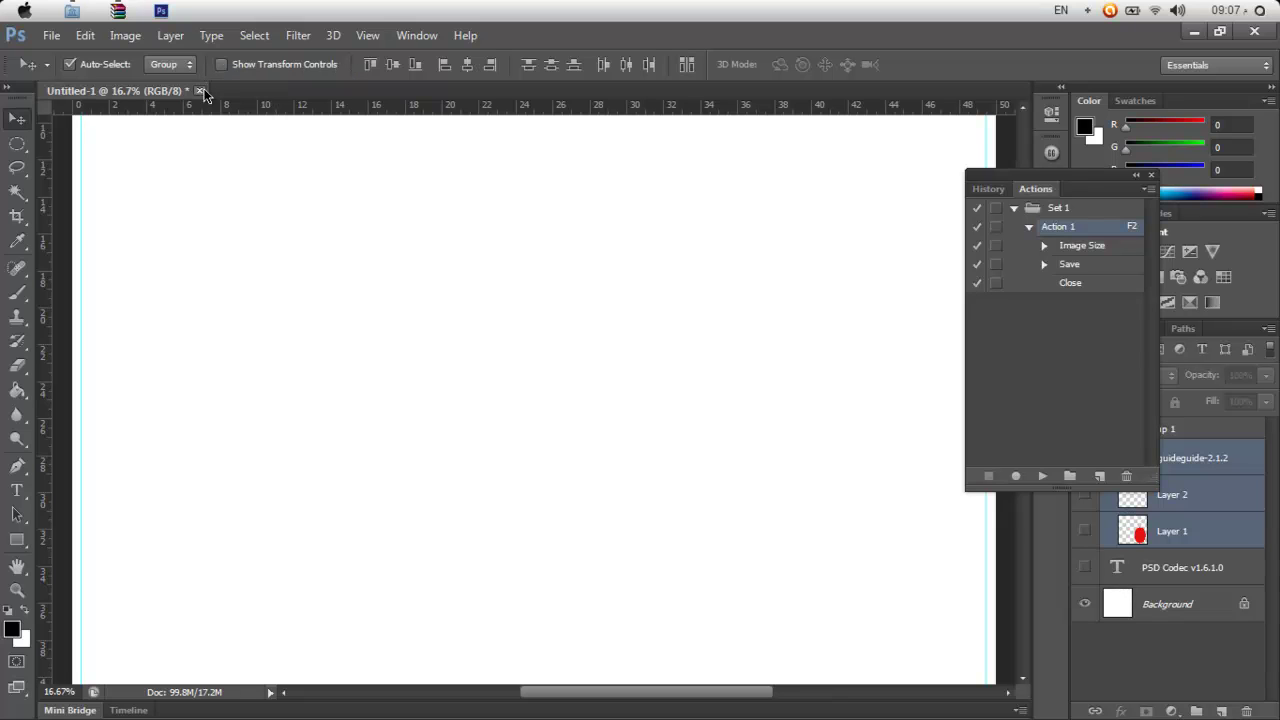
pyautogui.moveTo(1102, 182); pyautogui.dragTo(1005, 167)
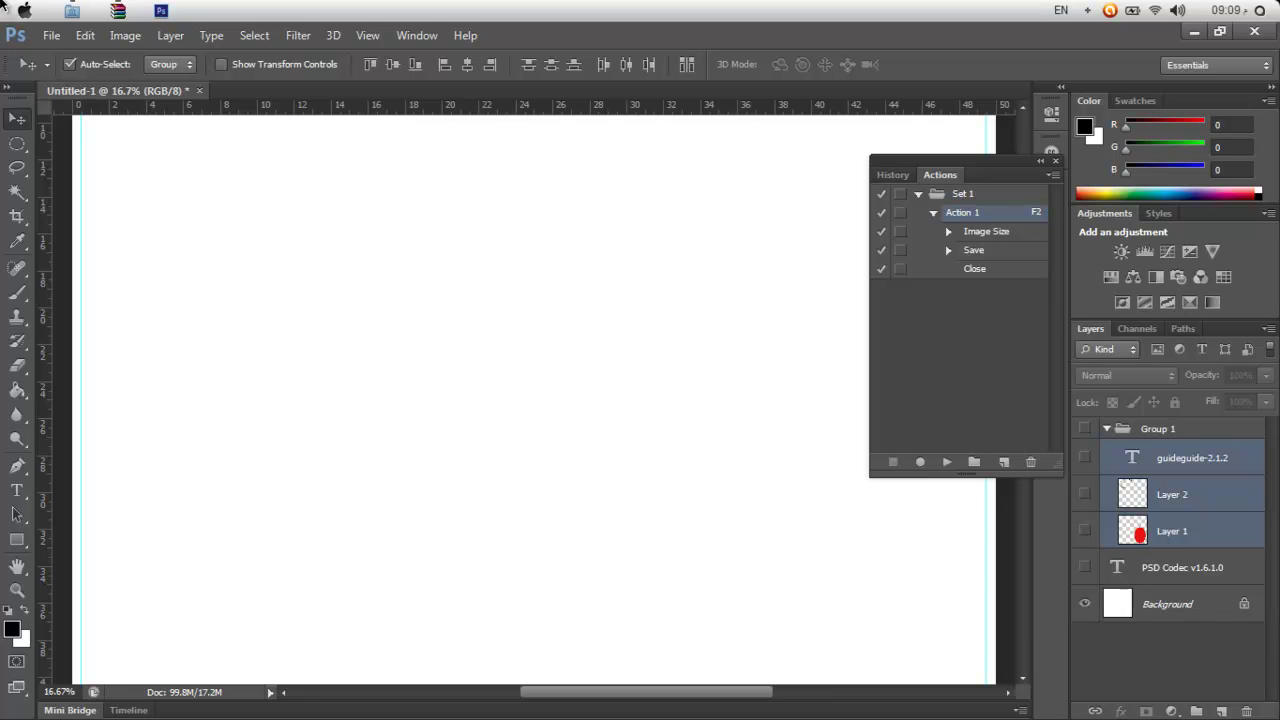
pyautogui.moveTo(1145, 710)
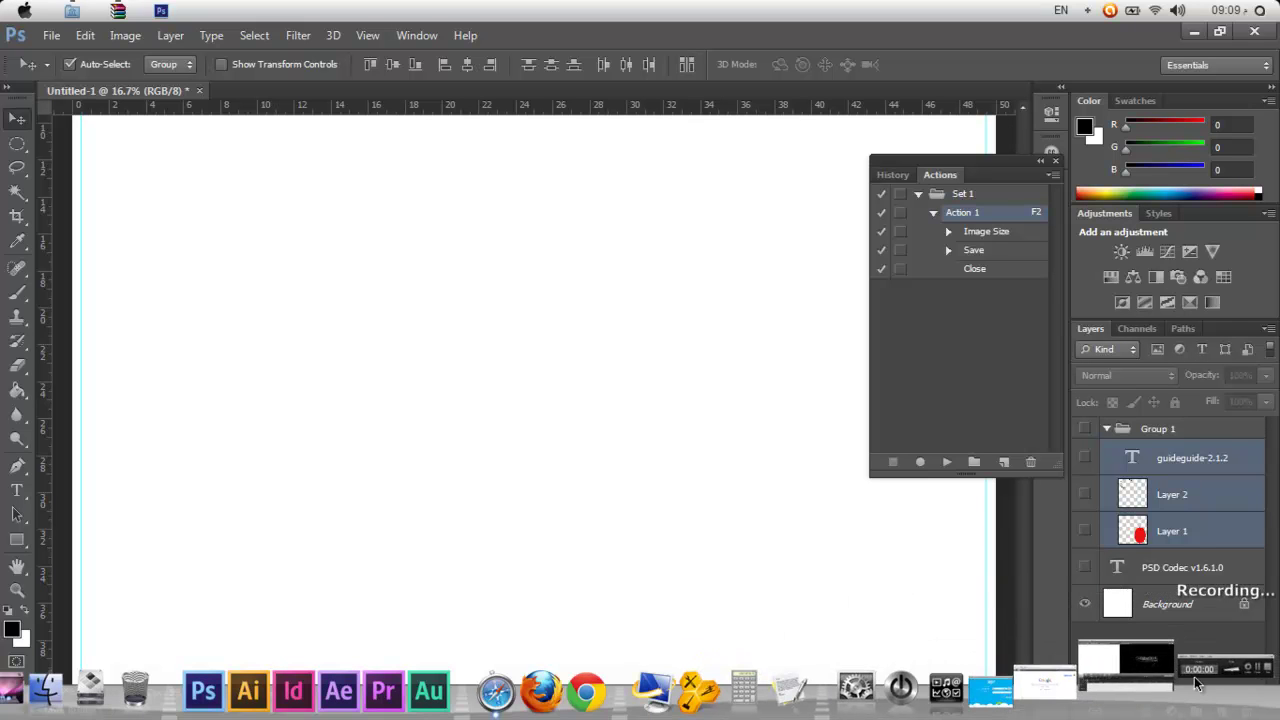